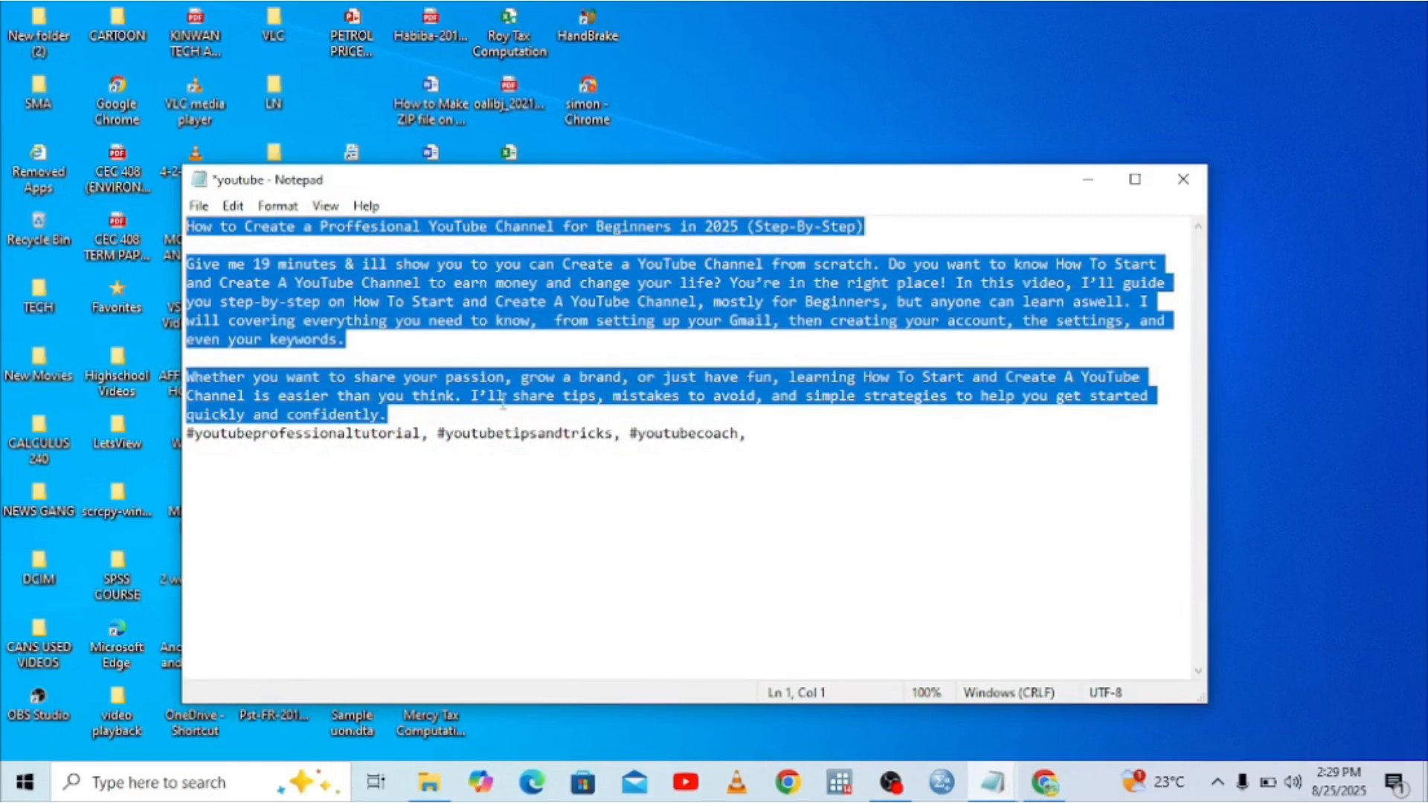
Deselect the prepared title, description and hashtags in the youtube notes.
left_click(501, 527)
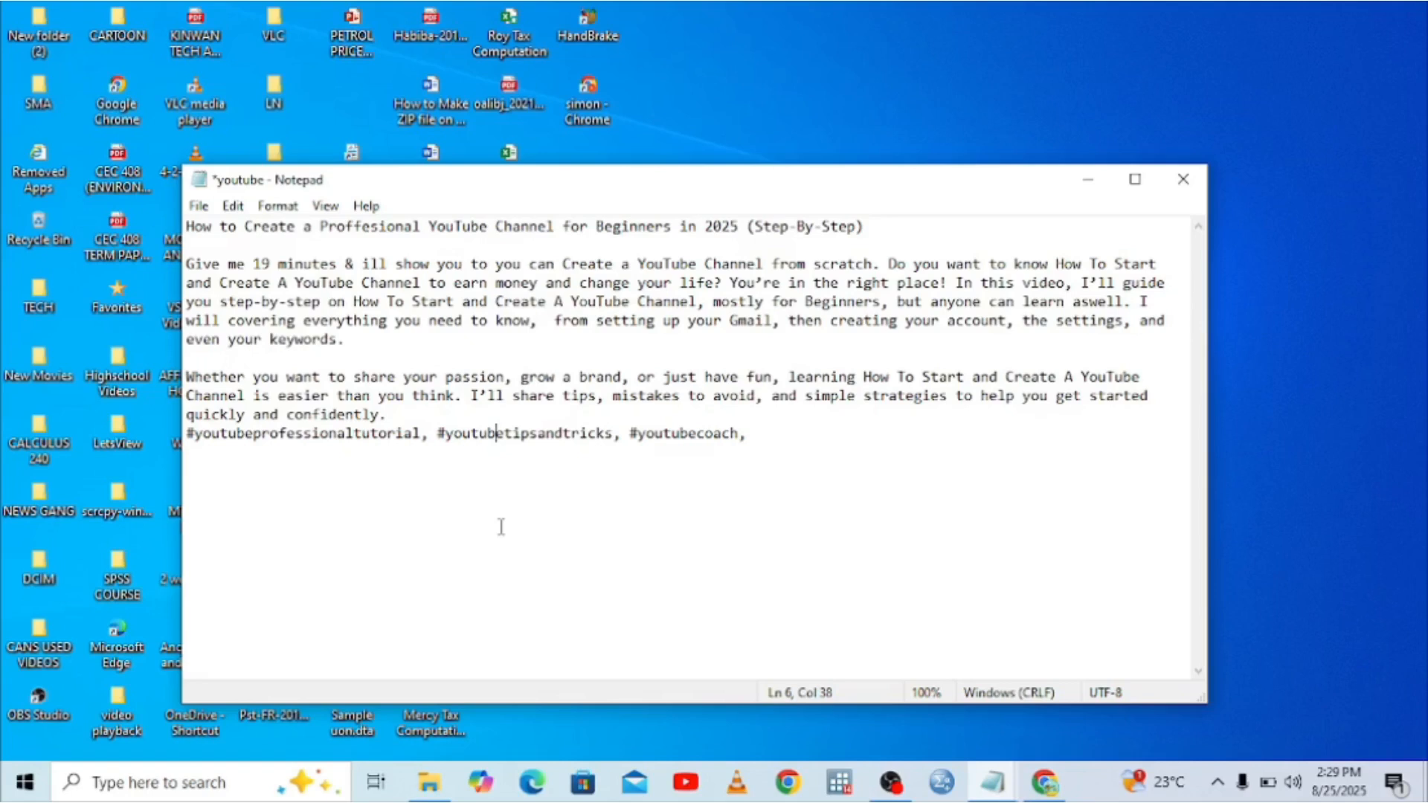
Open the Downloads folder and preview the Untitled design (1) image.
left_click(1084, 180)
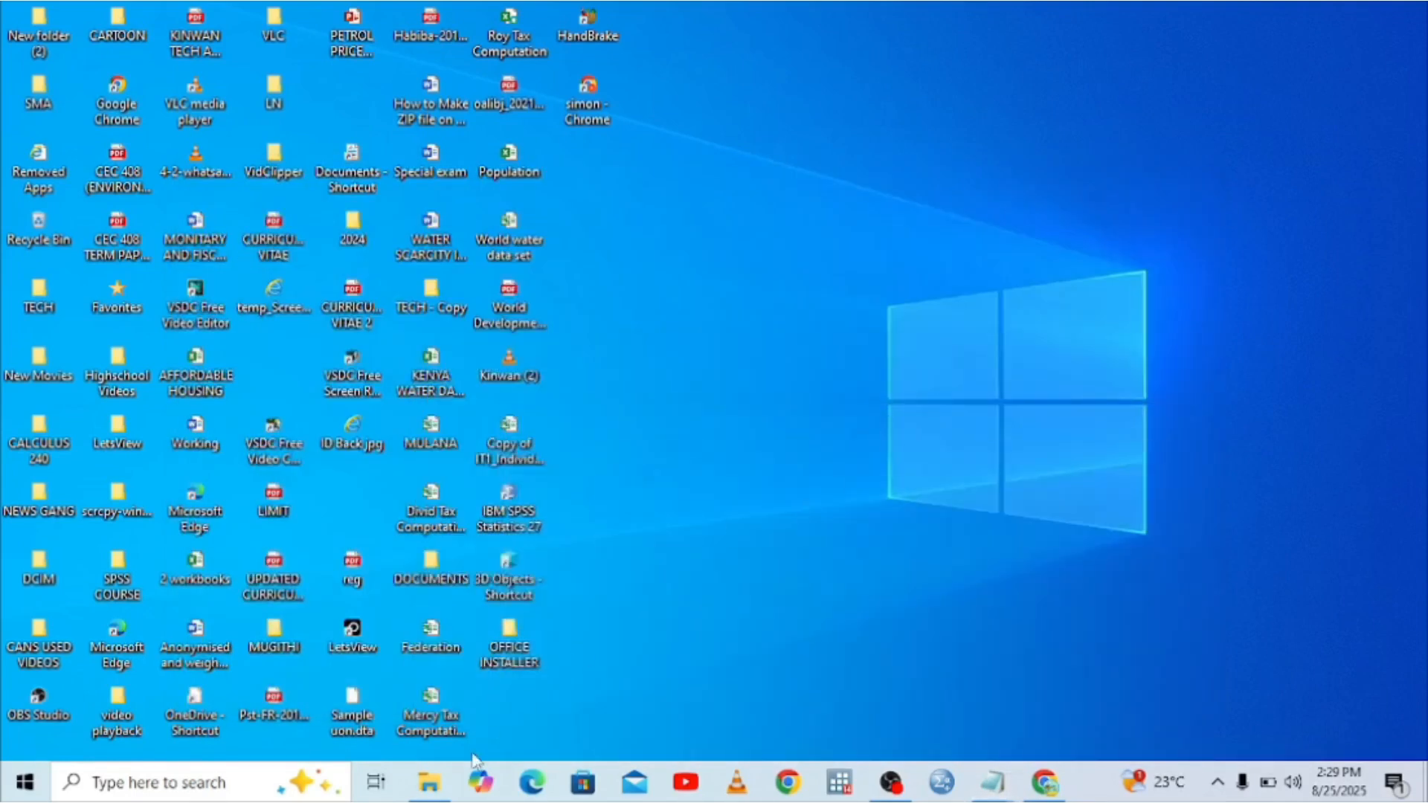
left_click(429, 781)
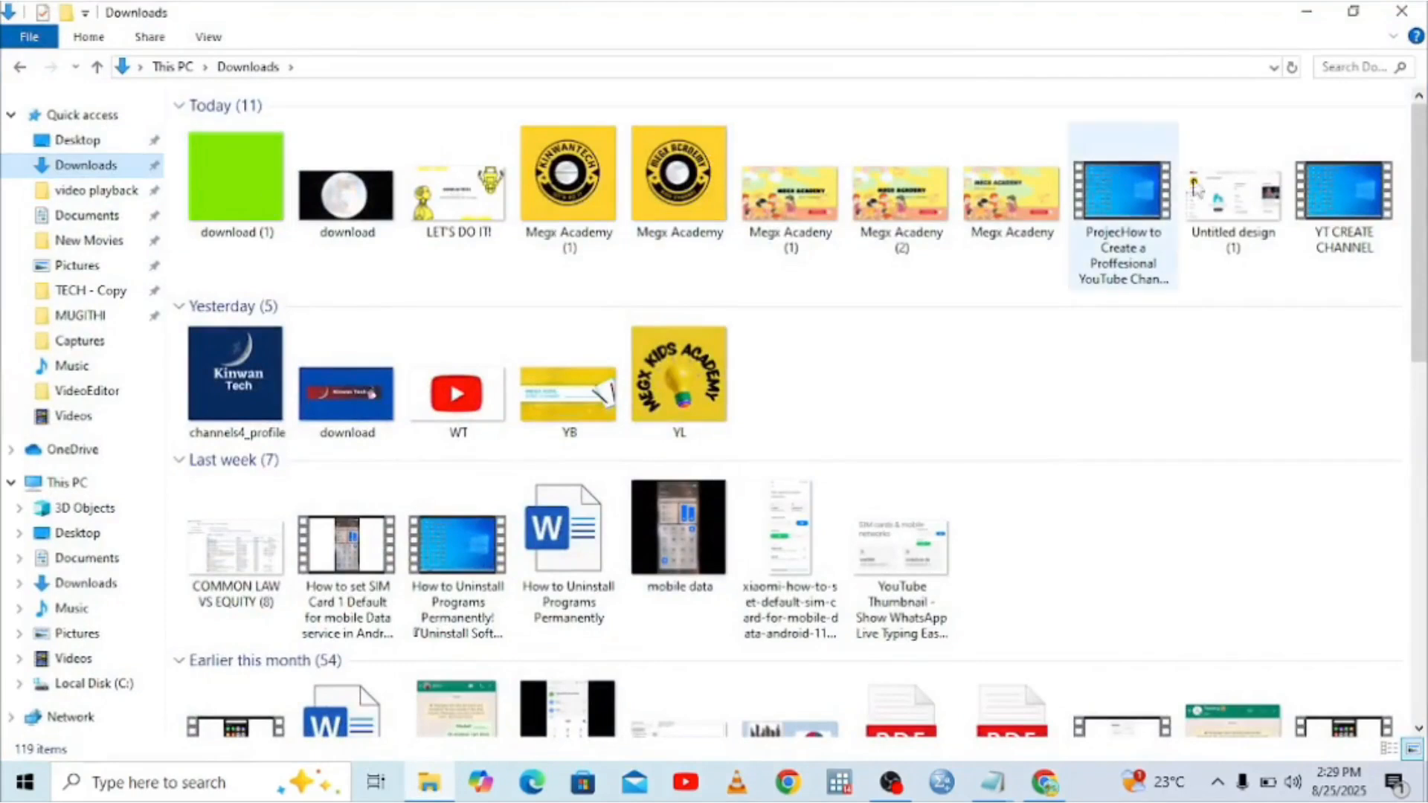
left_click(1247, 247)
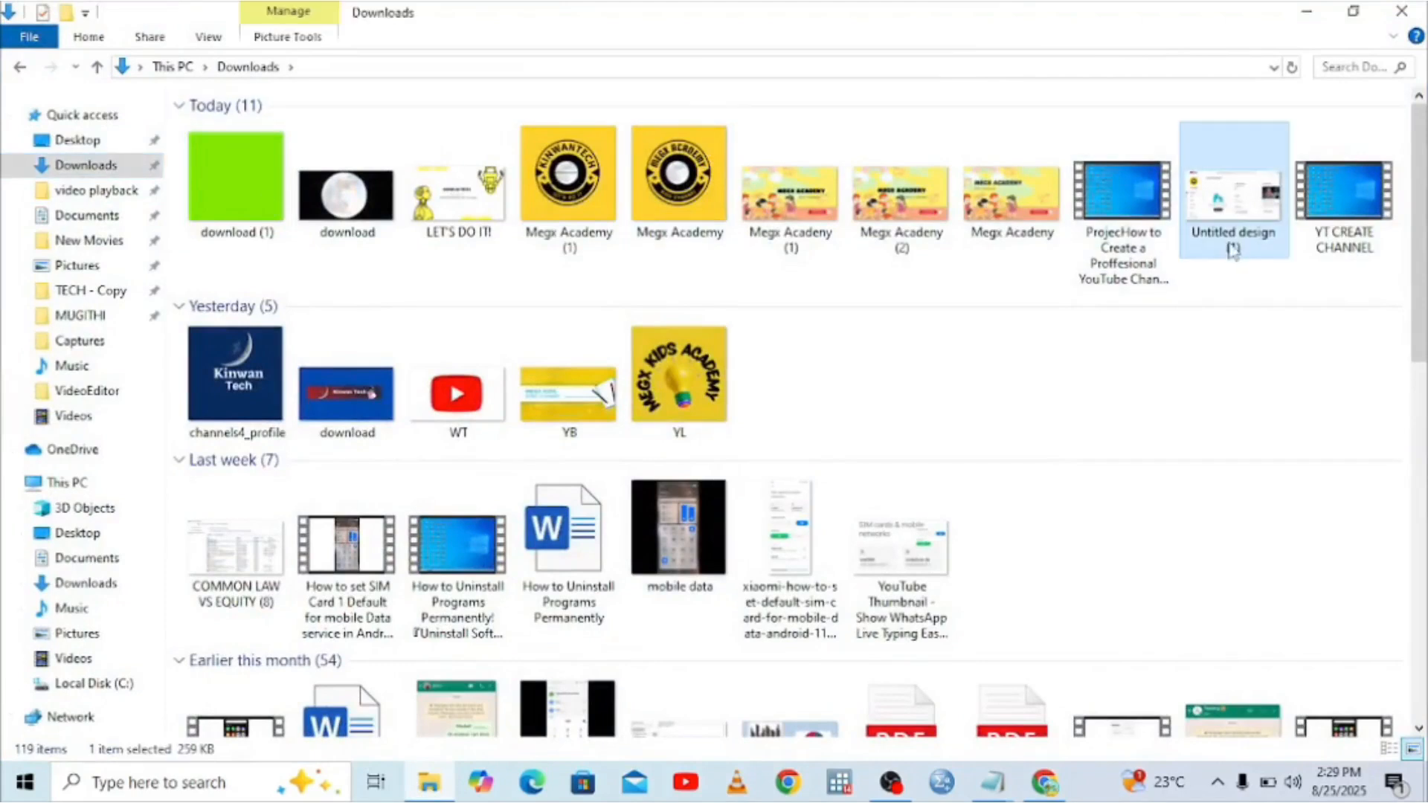
double_click(1233, 245)
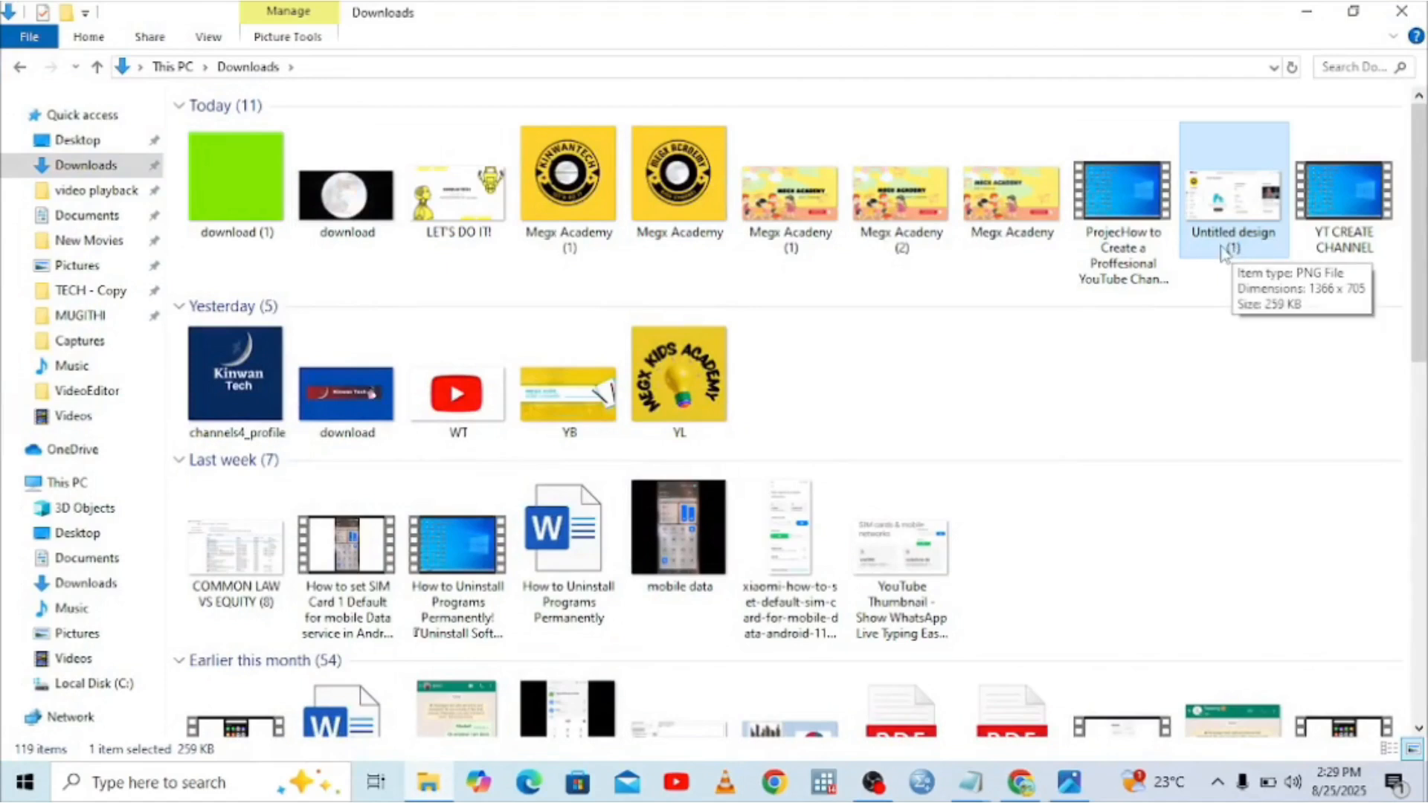
Rename Untitled design (1) to 'Thumbnail YT'.
right_click(1221, 240)
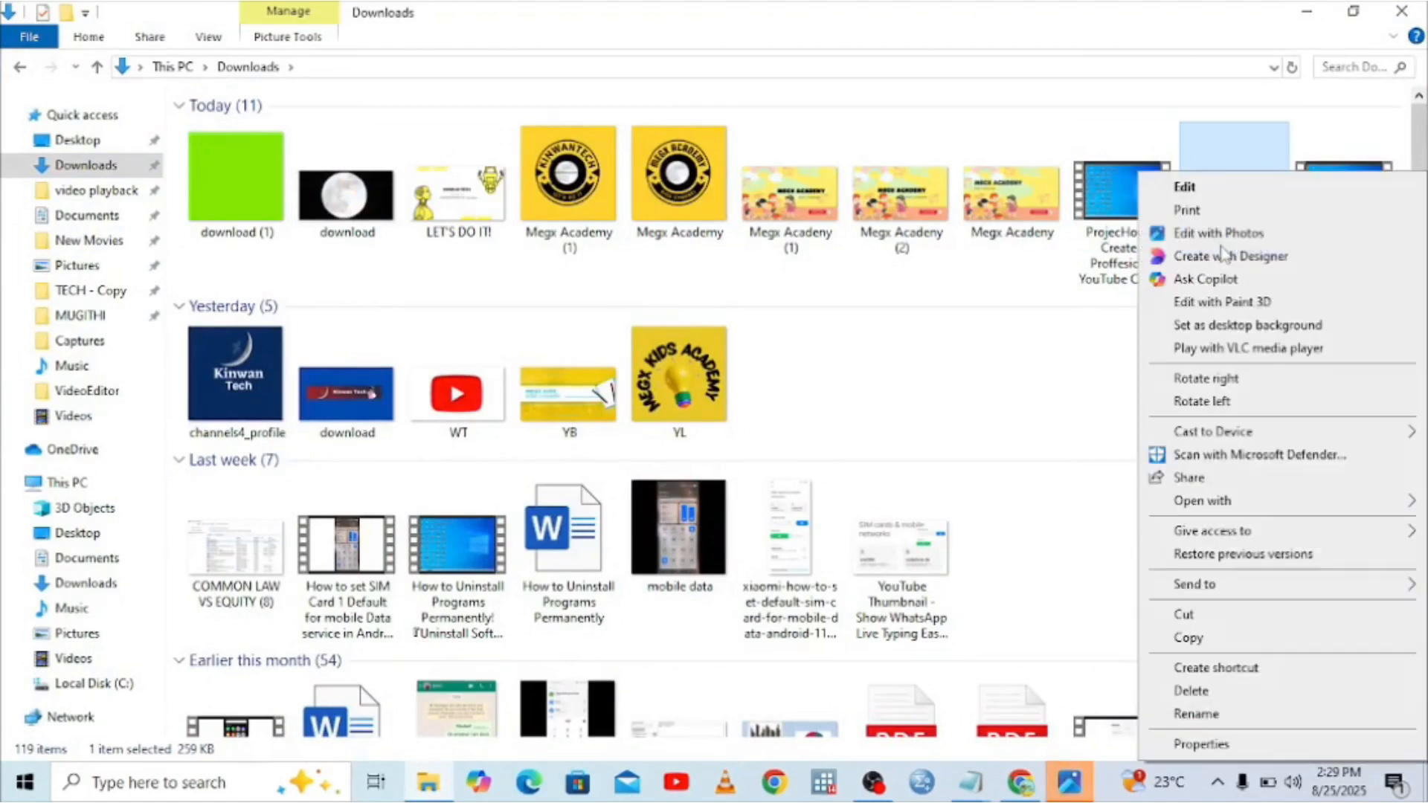
left_click(1200, 718)
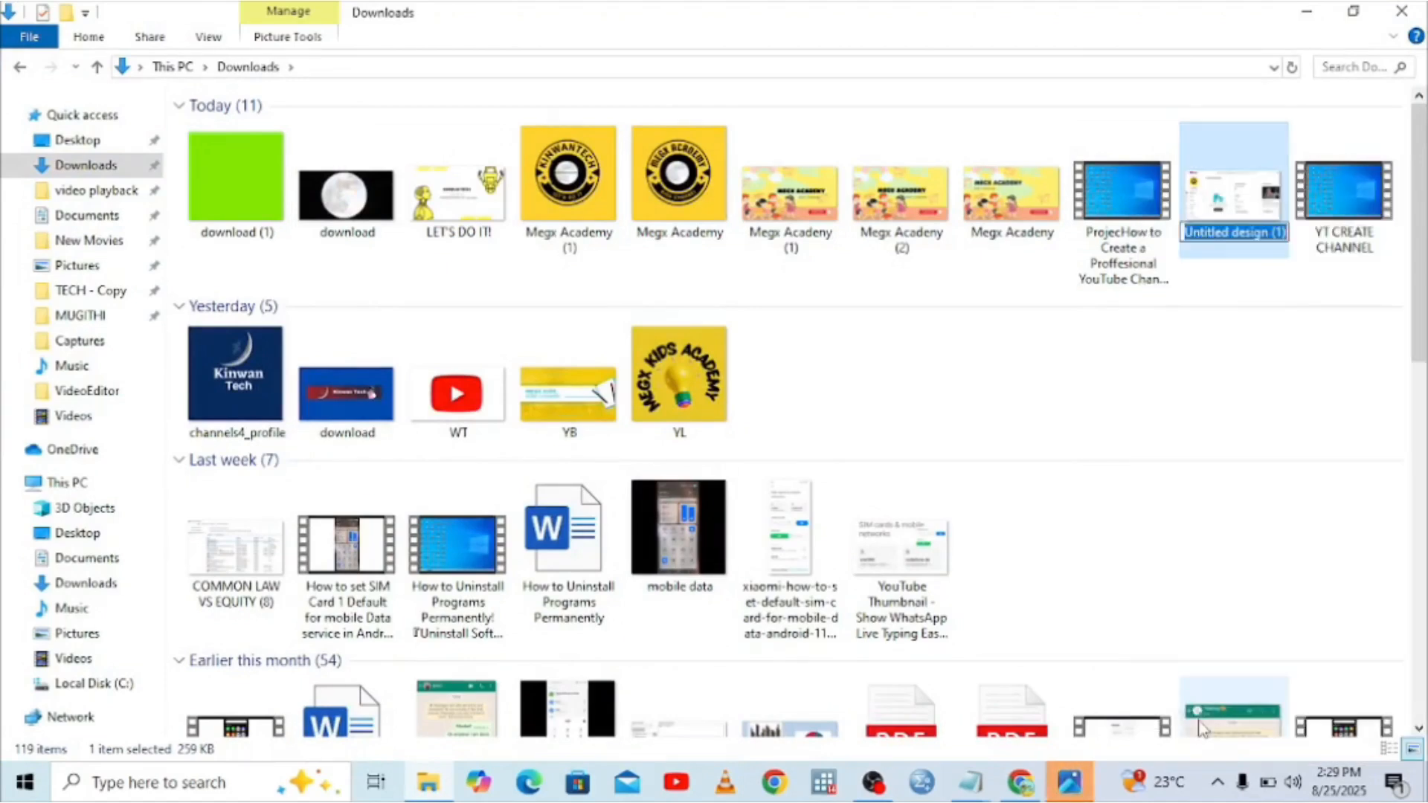
type("T")
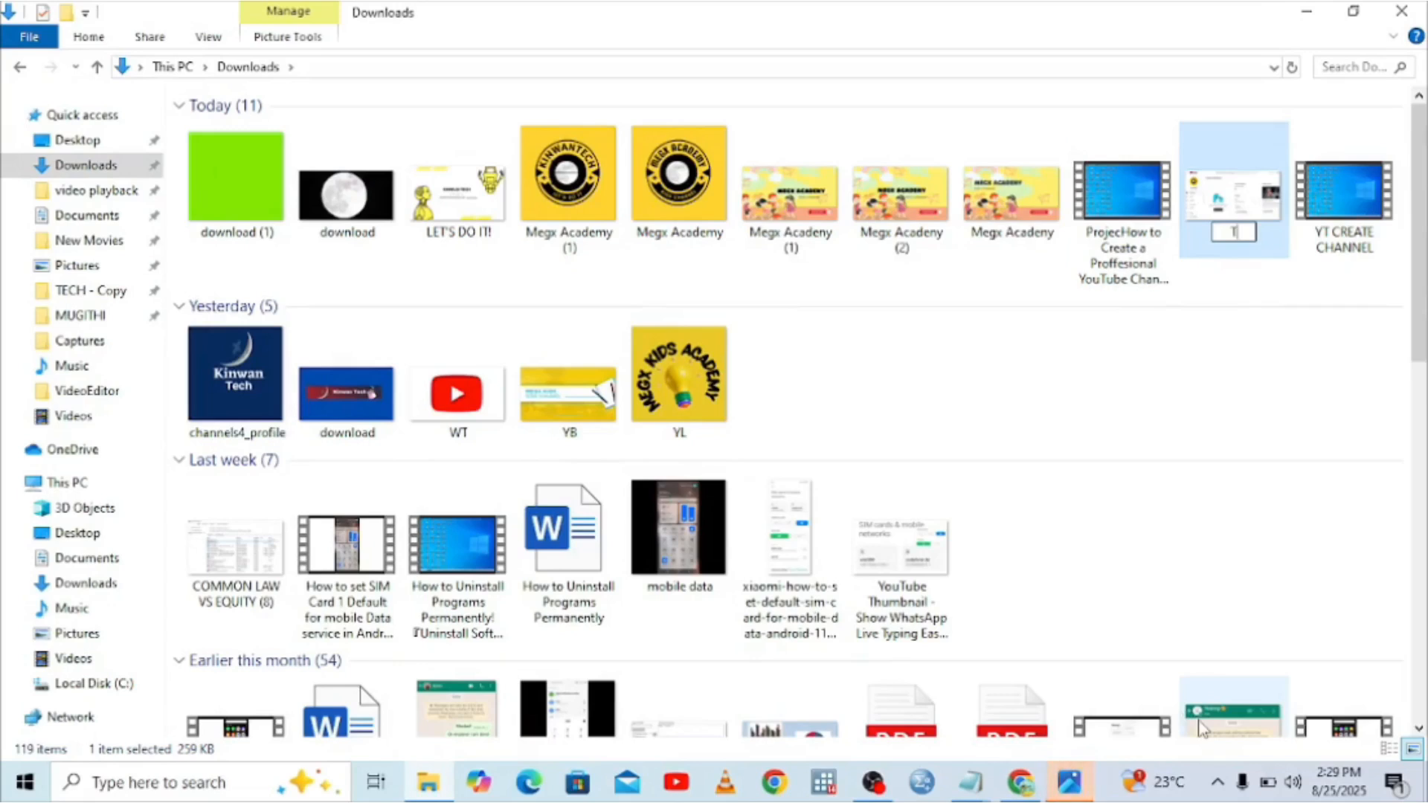
type("humbnail")
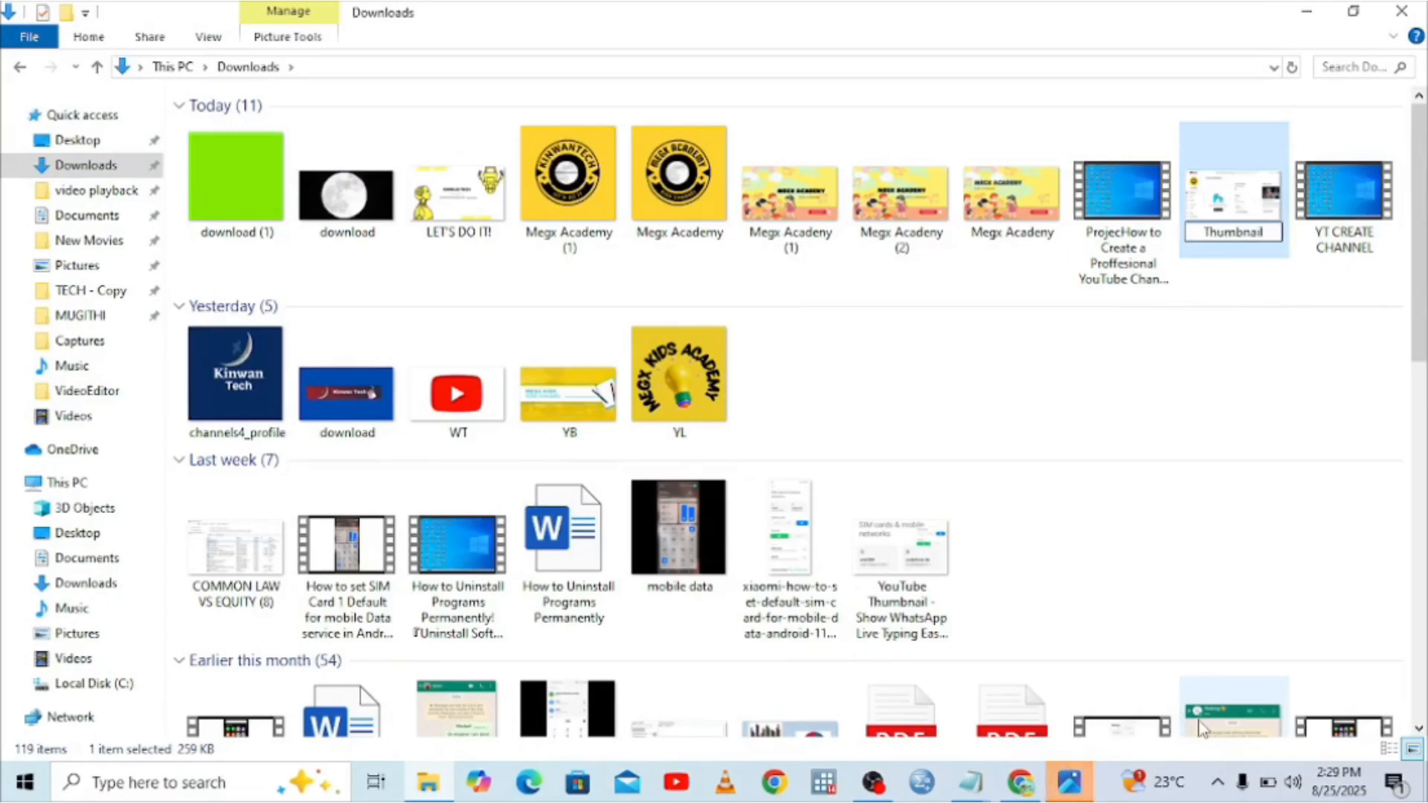
type(" YT")
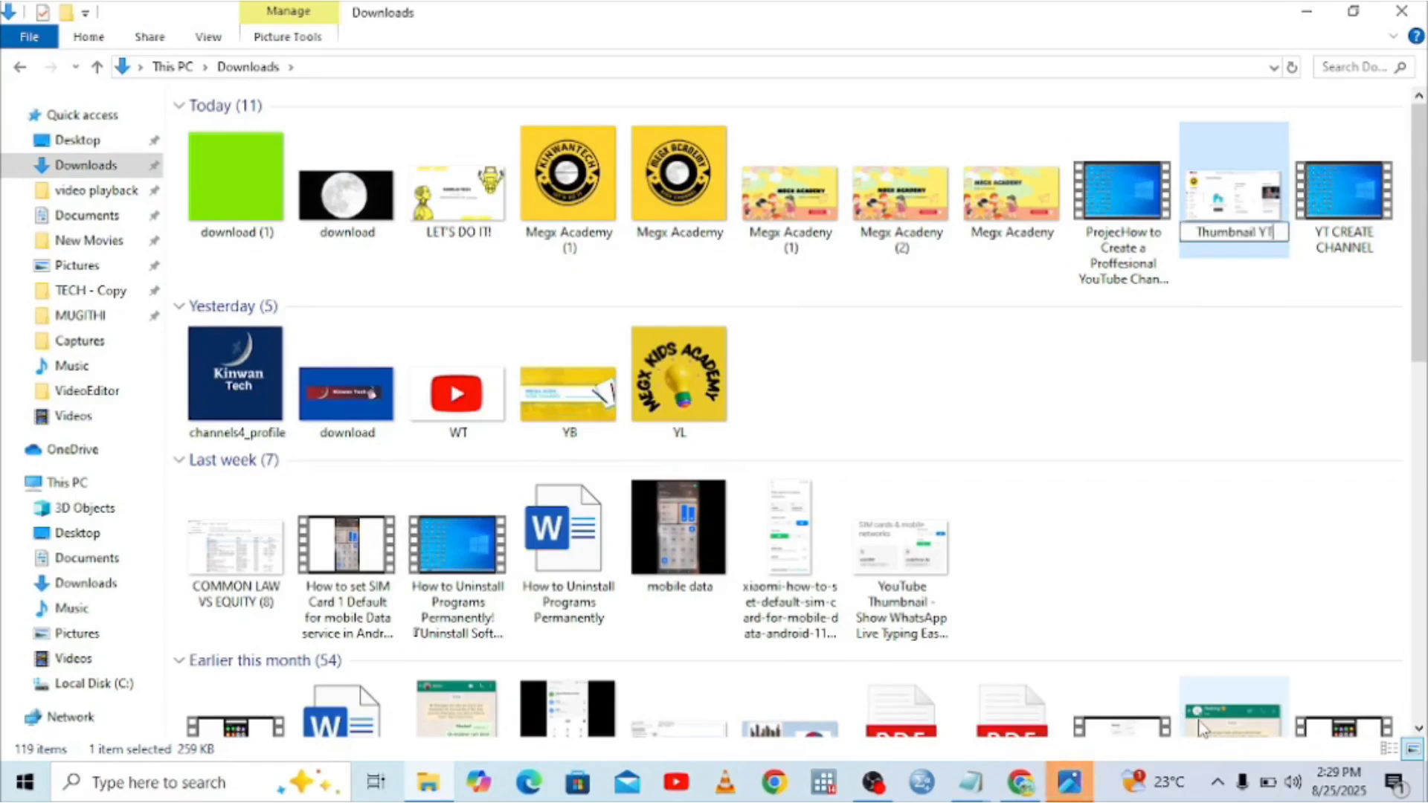
left_click(1154, 421)
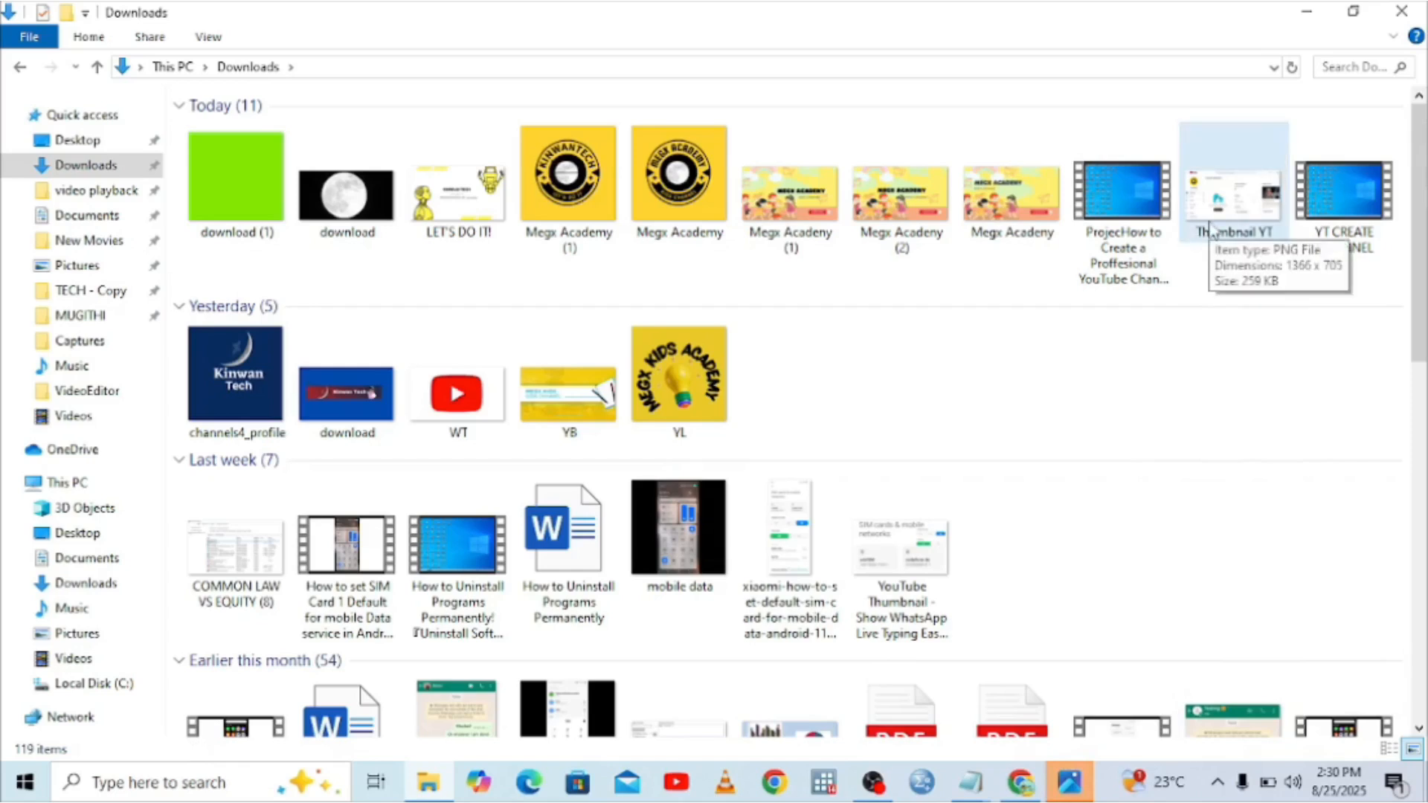
Close the photo viewer and open YouTube Studio from the YouTube account menu in Chrome.
left_click(1308, 13)
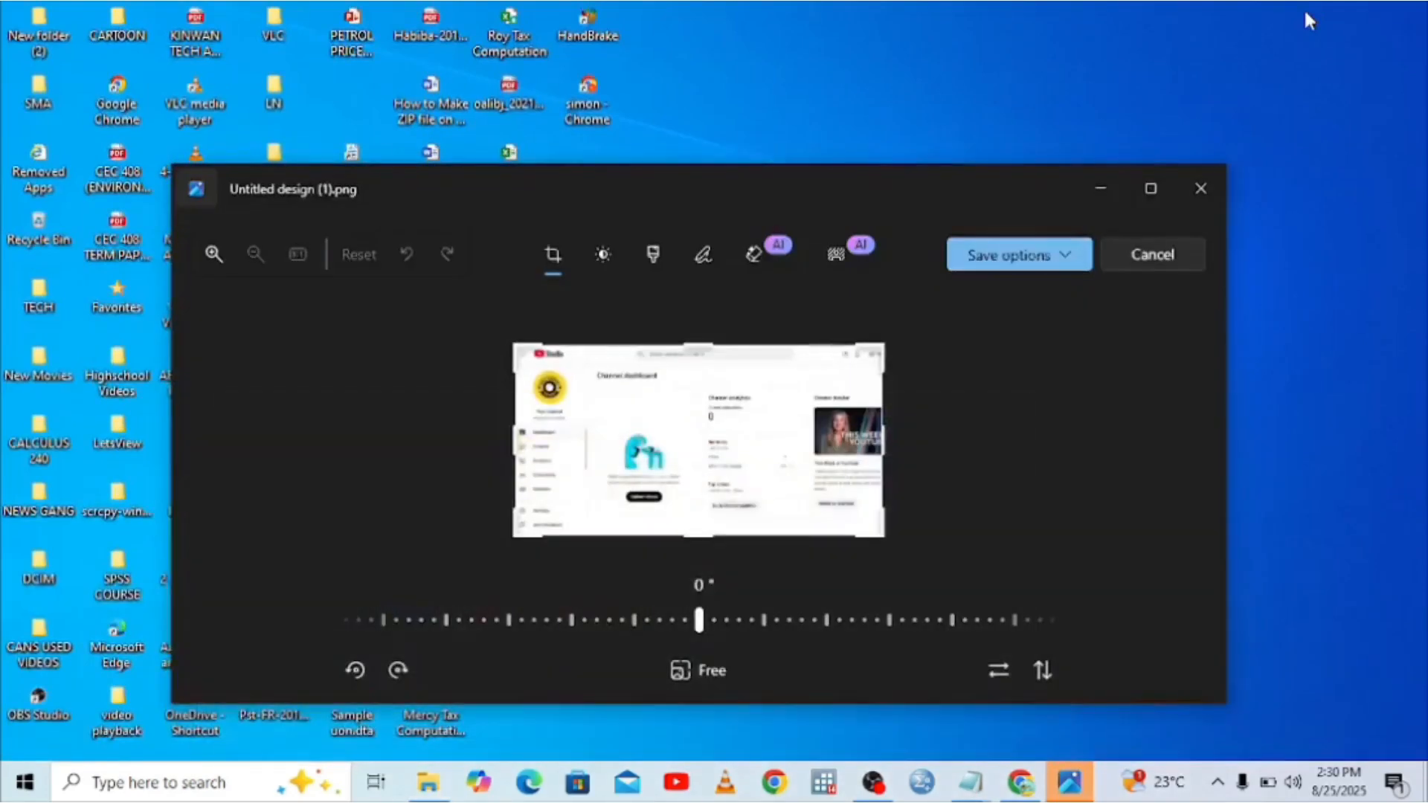
left_click(1200, 189)
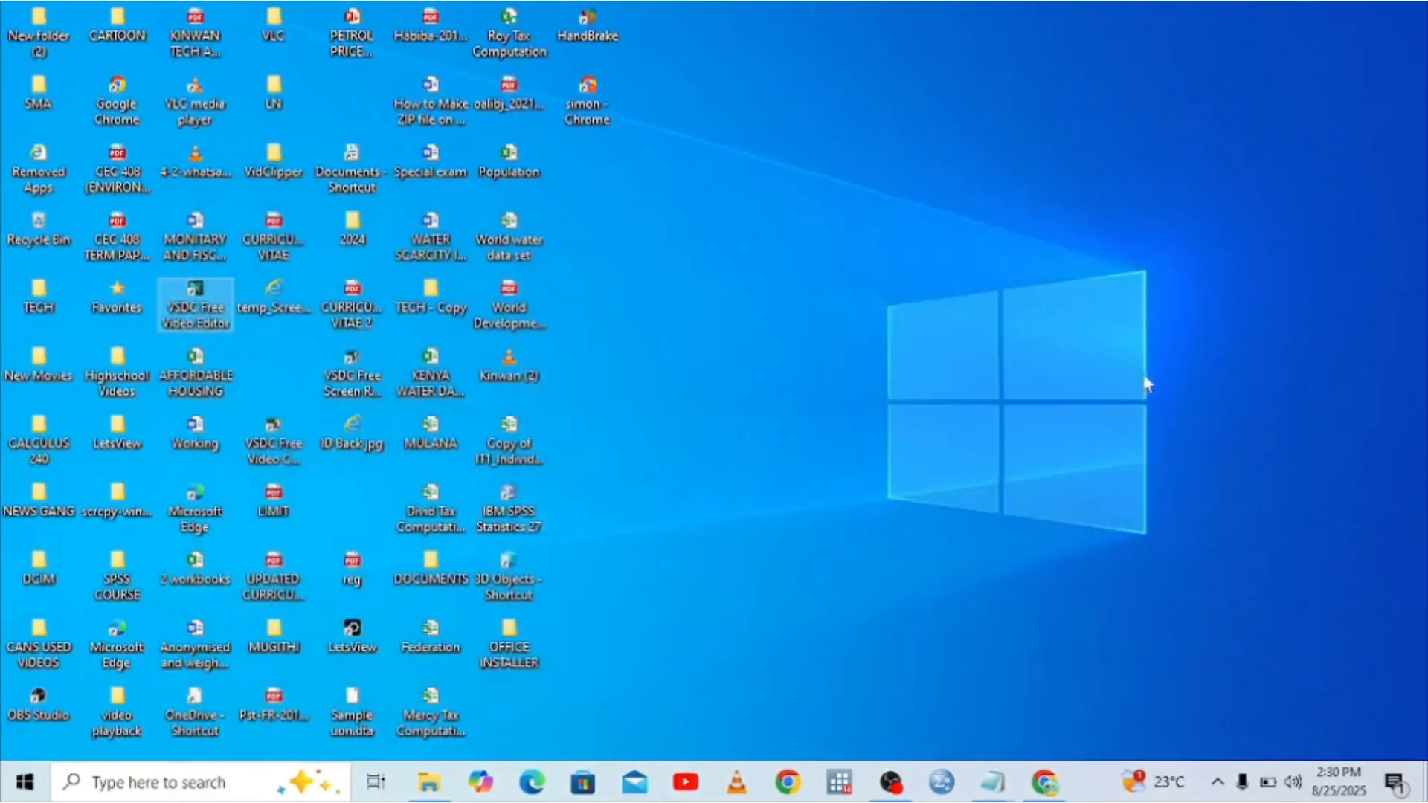
left_click(1045, 780)
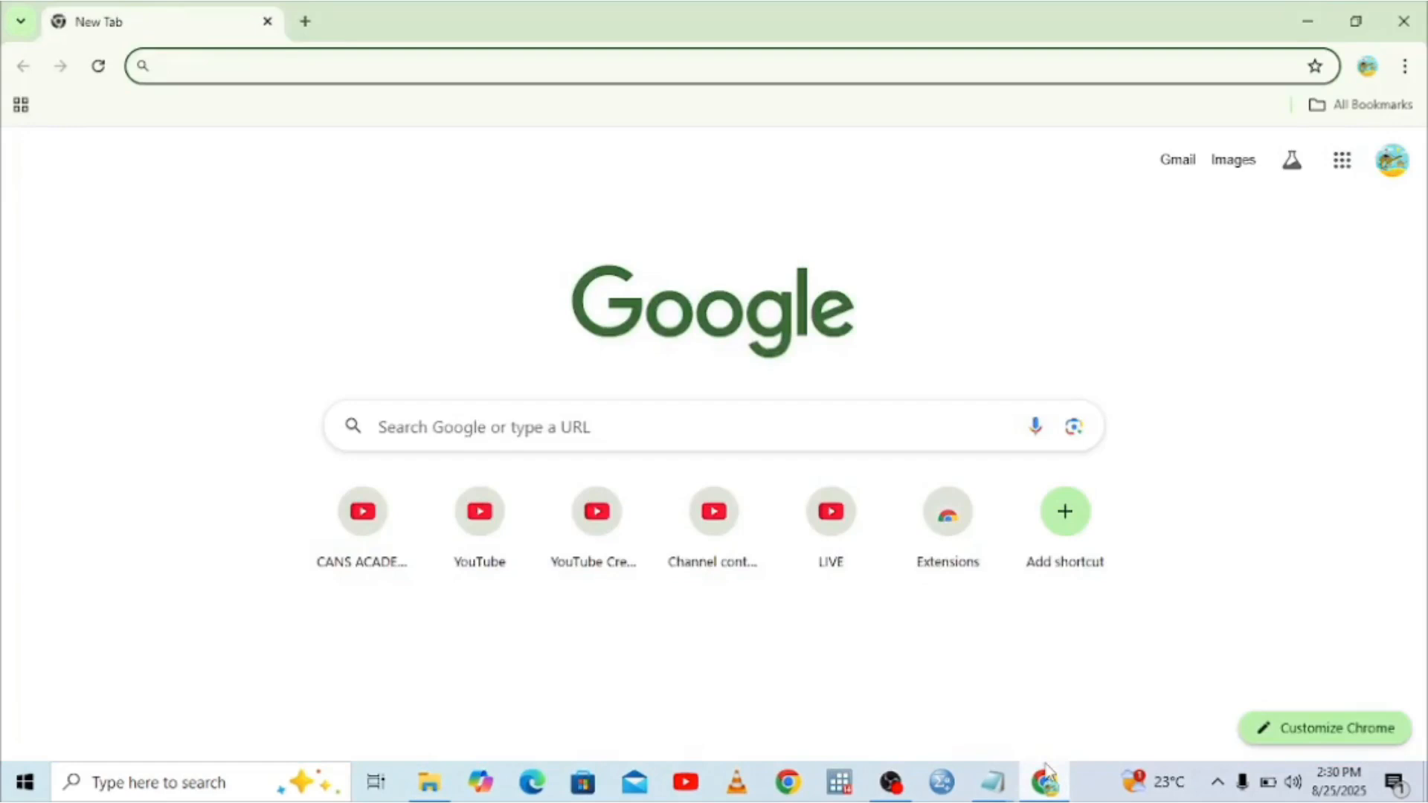
left_click(444, 553)
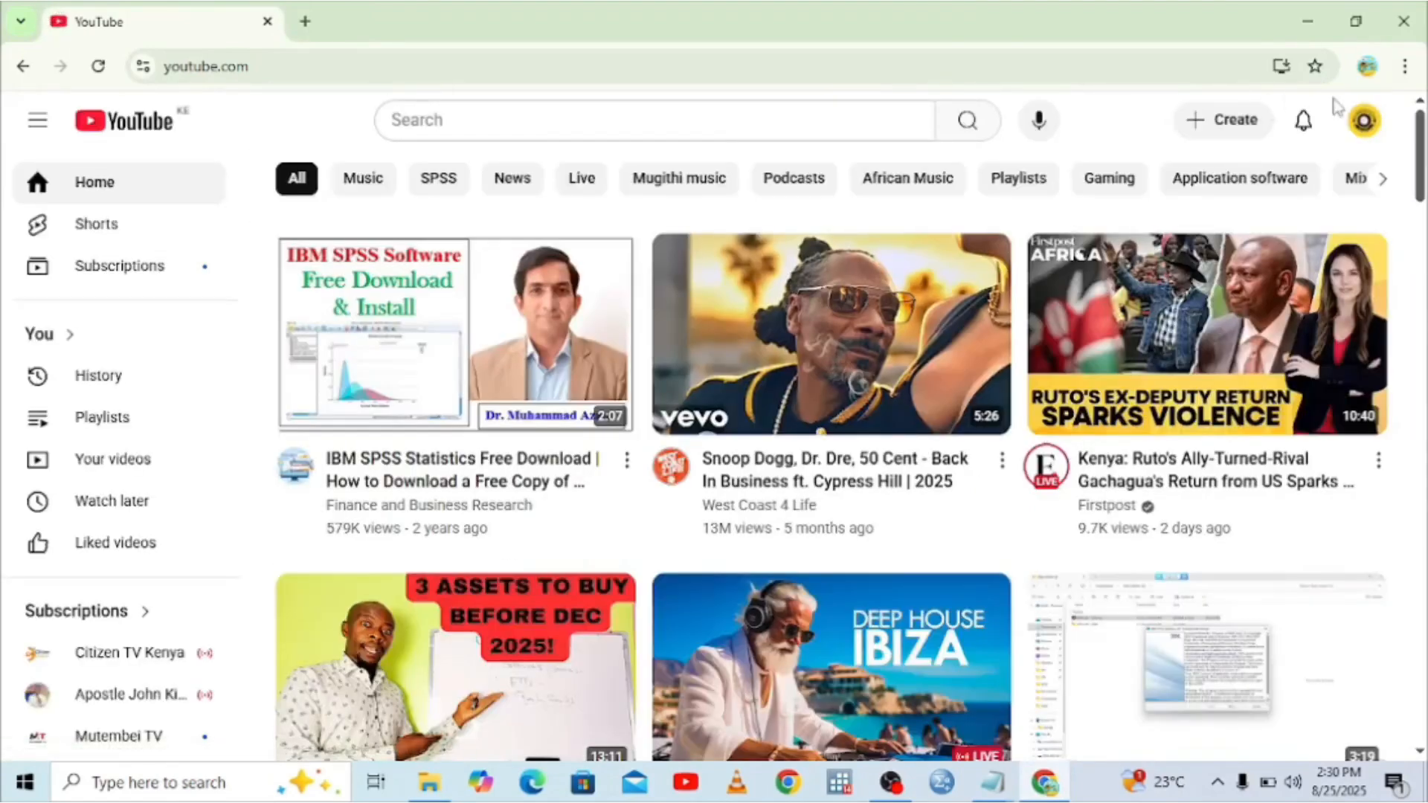
left_click(1356, 123)
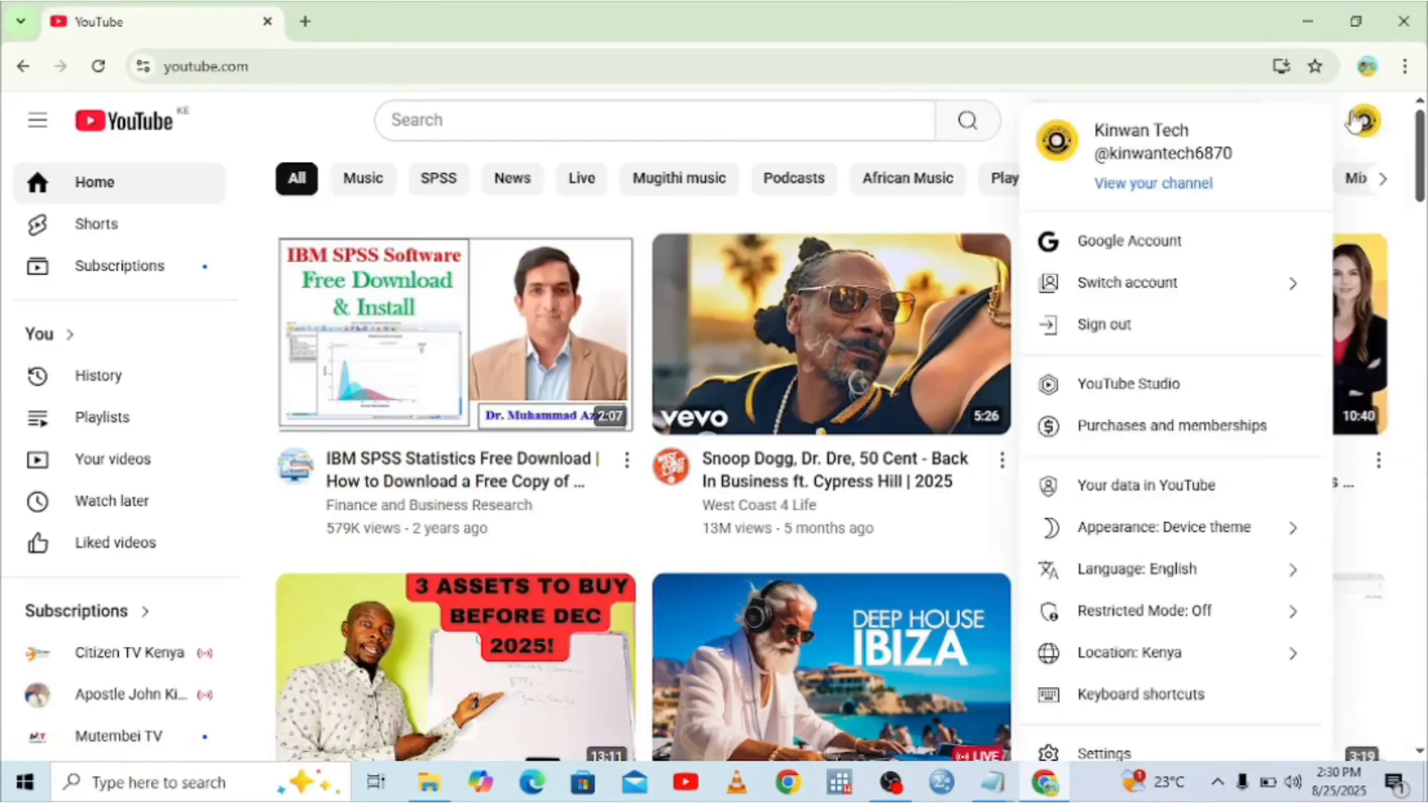
left_click(1112, 386)
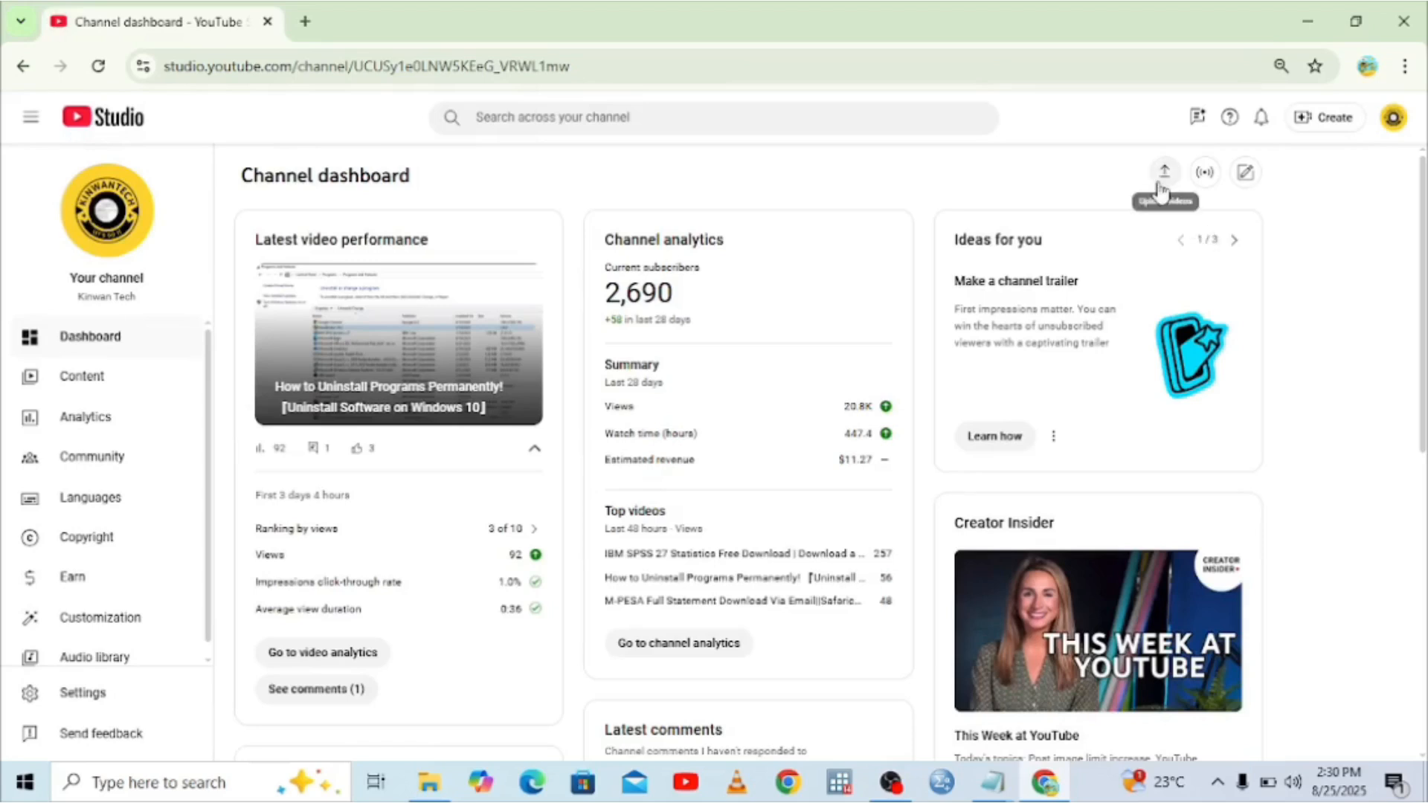
left_click(1315, 122)
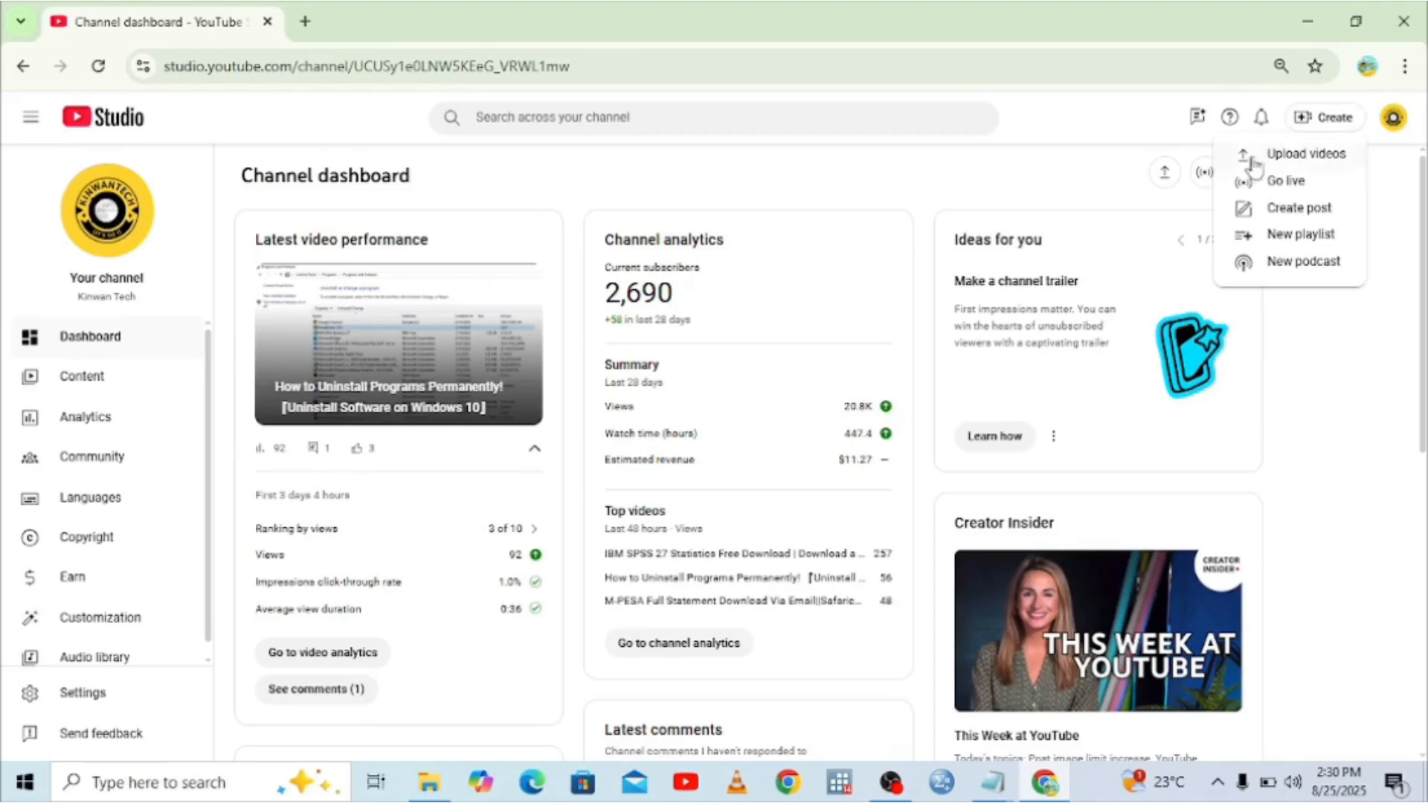
Upload the tutorial MP4 from the Downloads folder as a new video.
left_click(1169, 173)
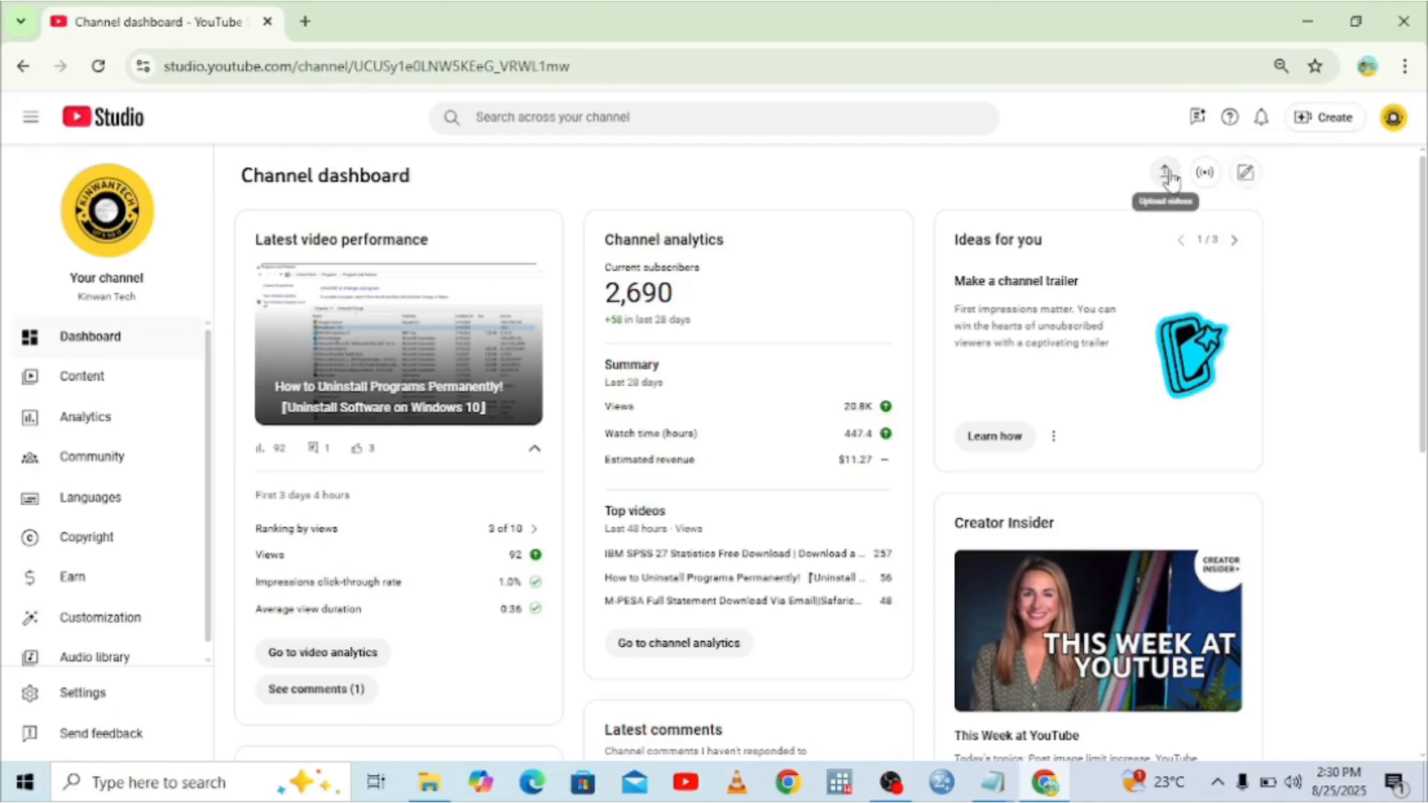
left_click(1167, 173)
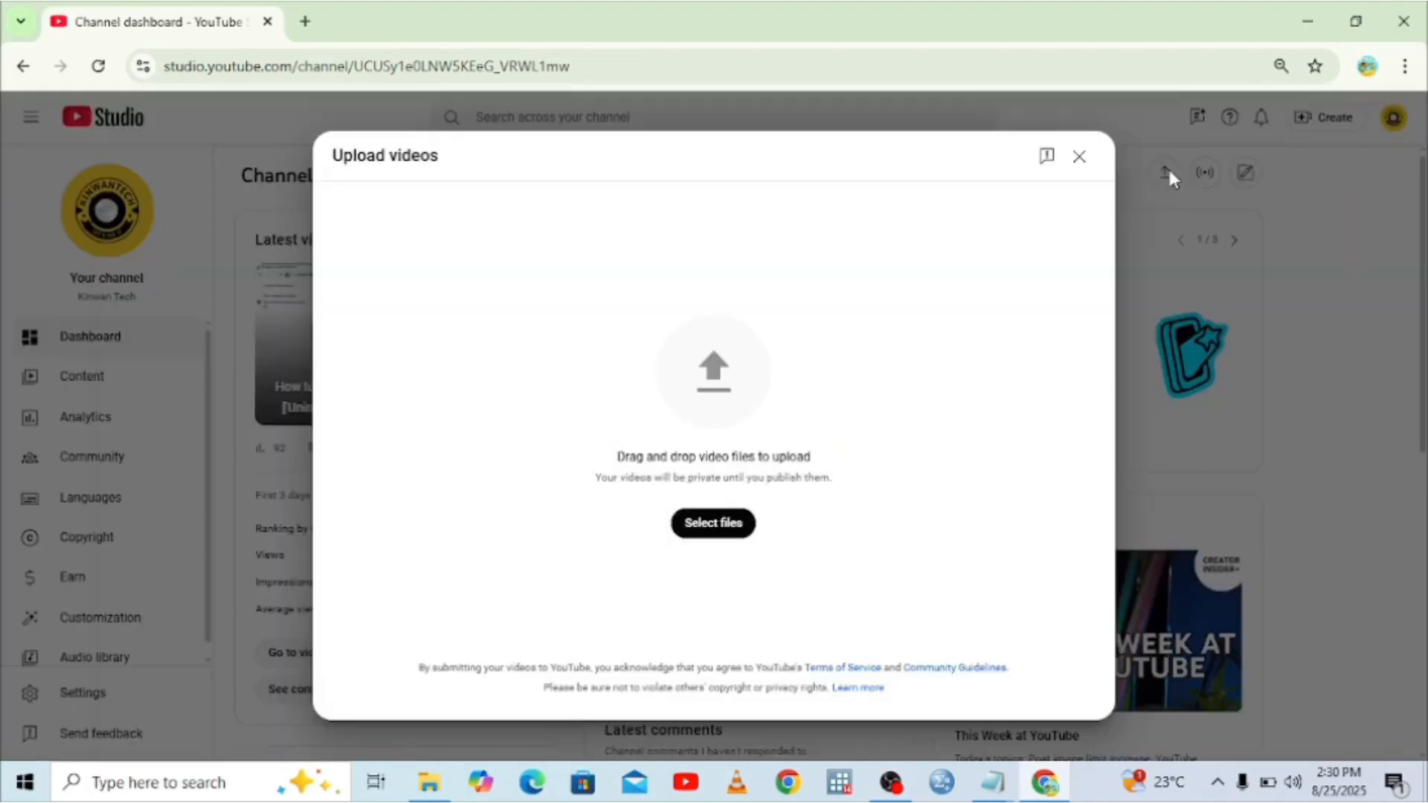
left_click(714, 523)
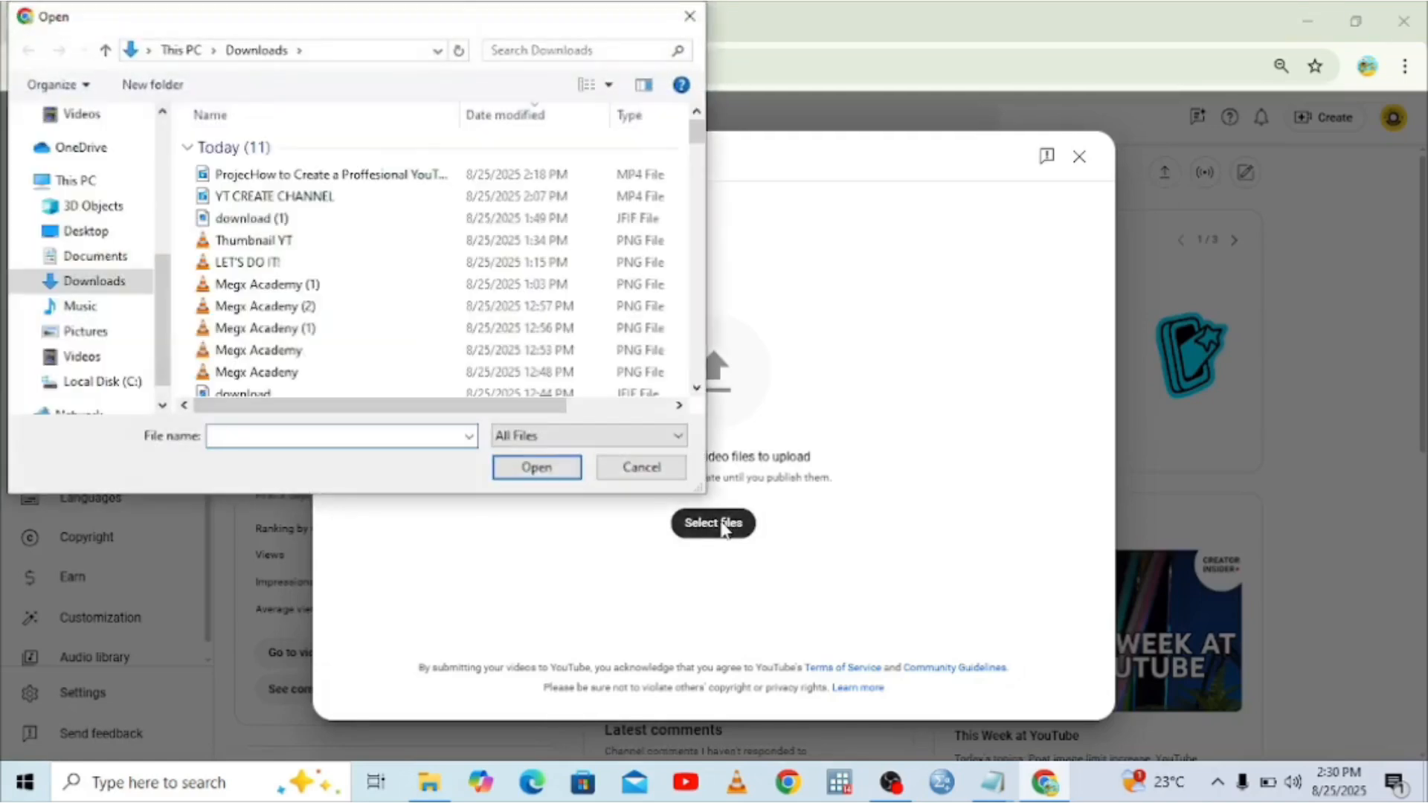
double_click(270, 177)
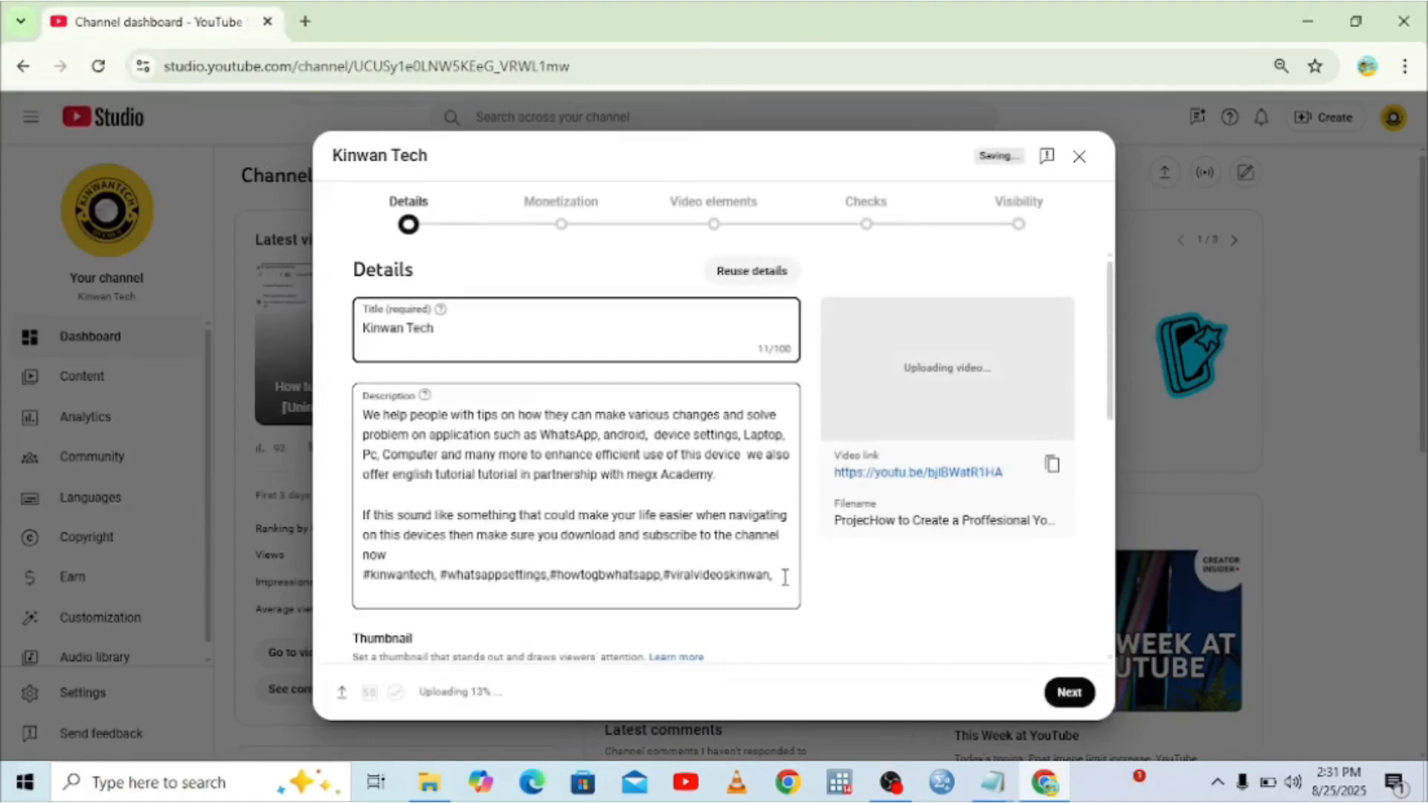
Delete the pre-filled description and the old title 'Kinwan Tech'.
left_click_drag(785, 578, 369, 396)
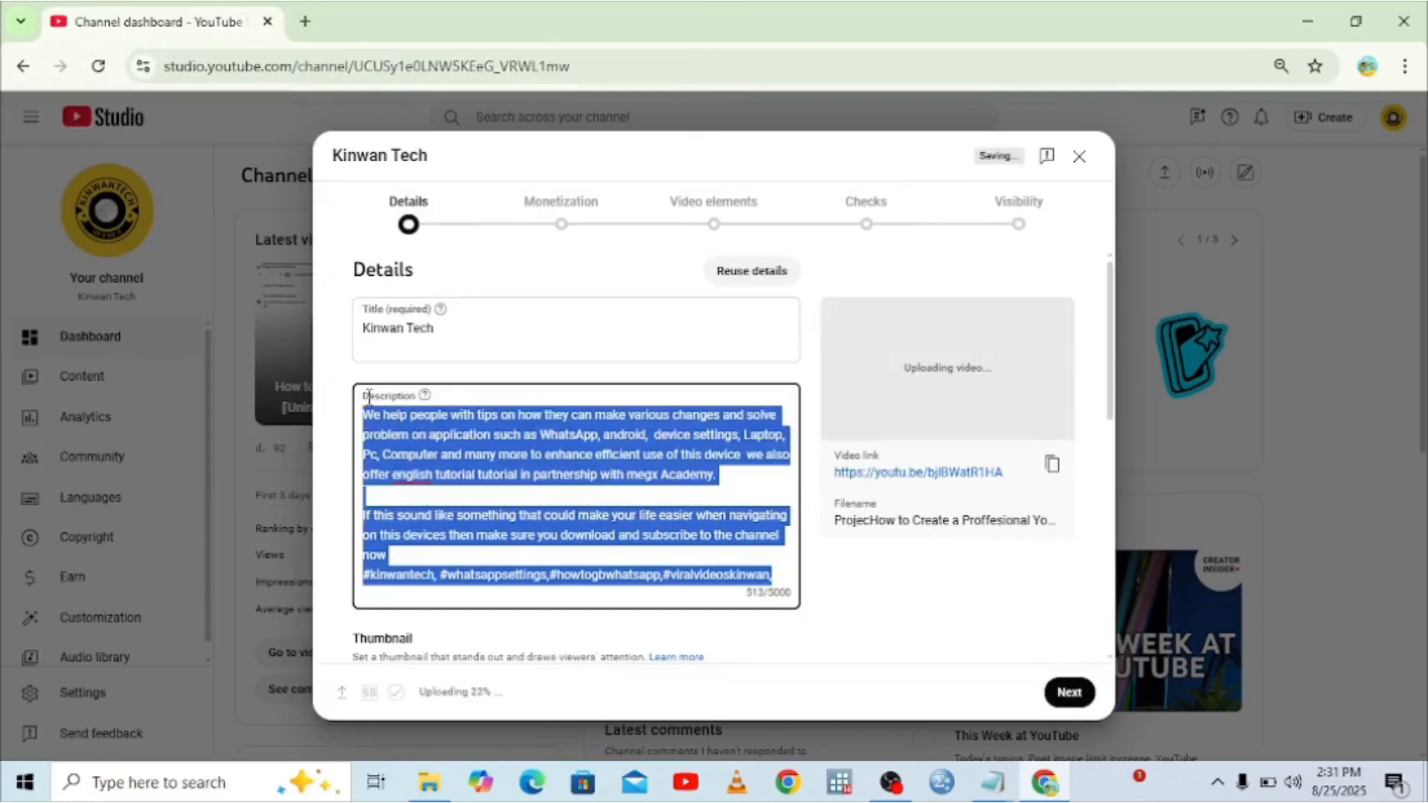
key("BackSpace")
triple_click(446, 320)
left_click(350, 335)
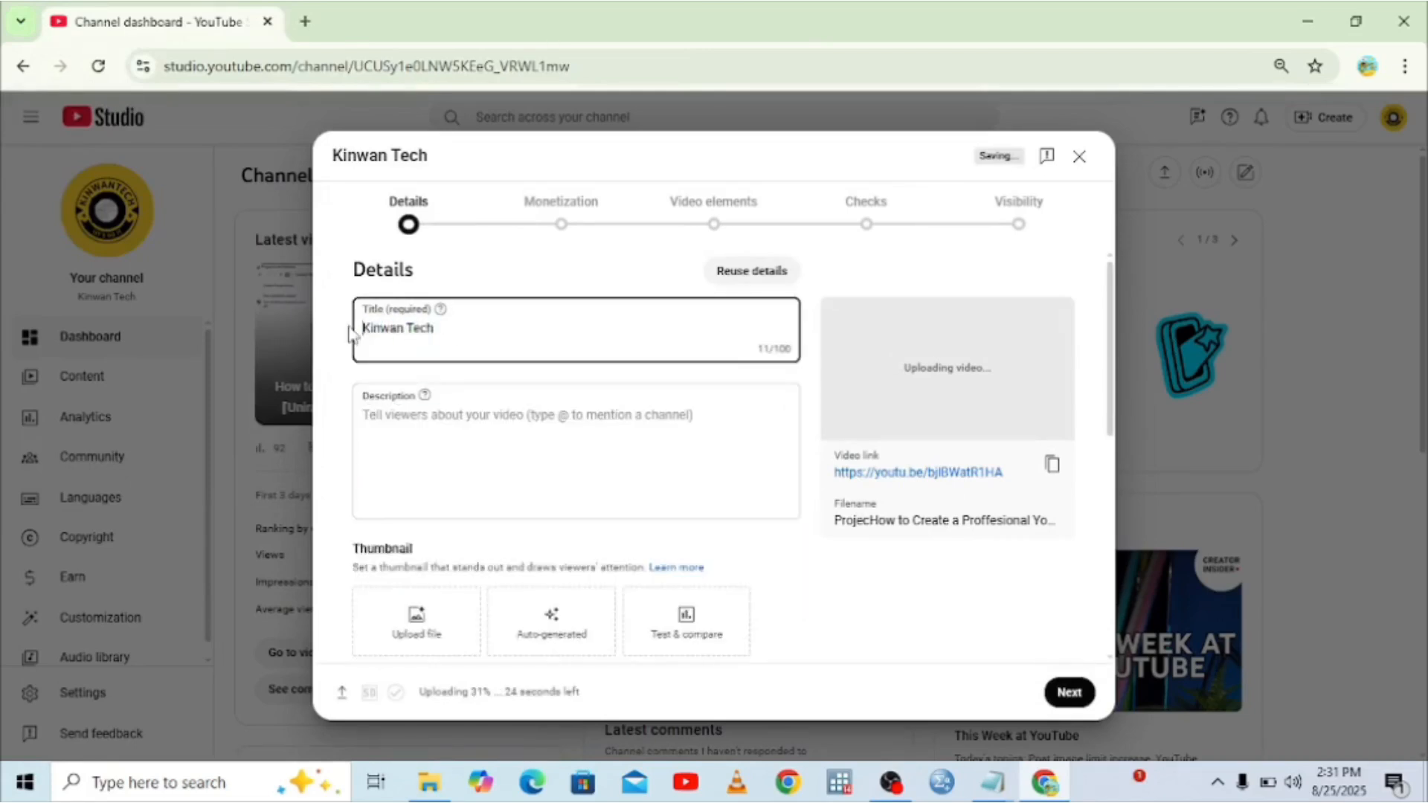
left_click_drag(350, 335, 469, 328)
key("BackSpace")
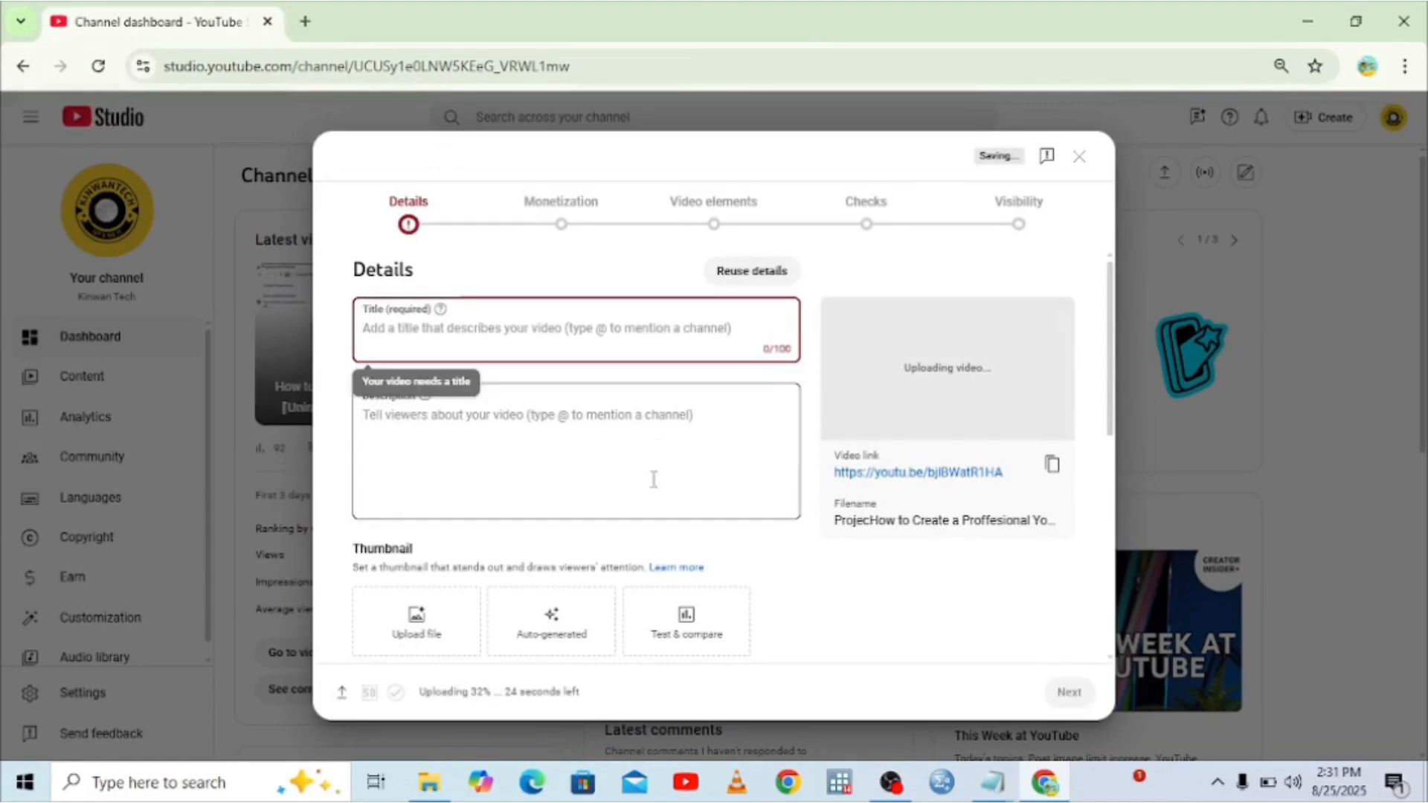
Copy the video title line from the youtube notes in Notepad.
mouse_move(982, 787)
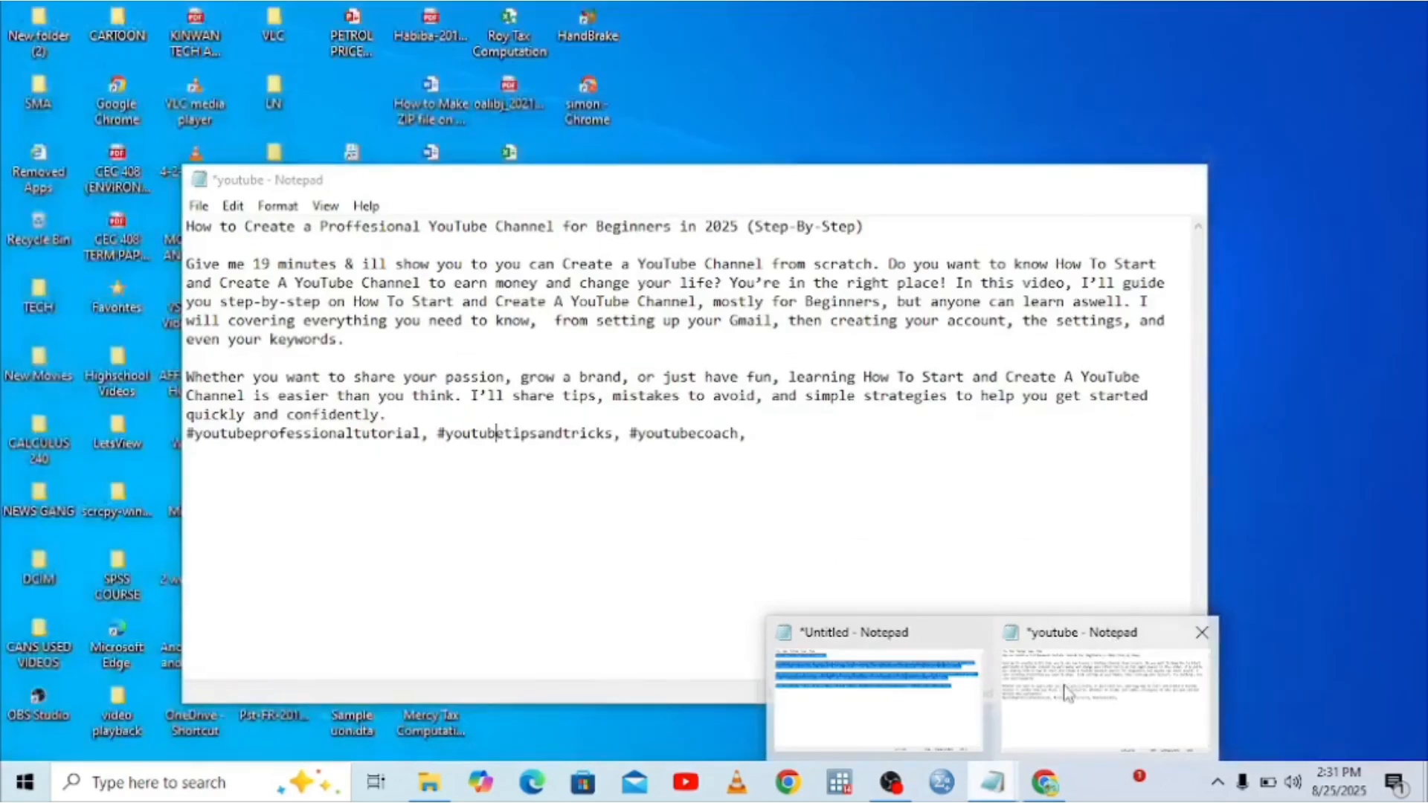
left_click(1115, 646)
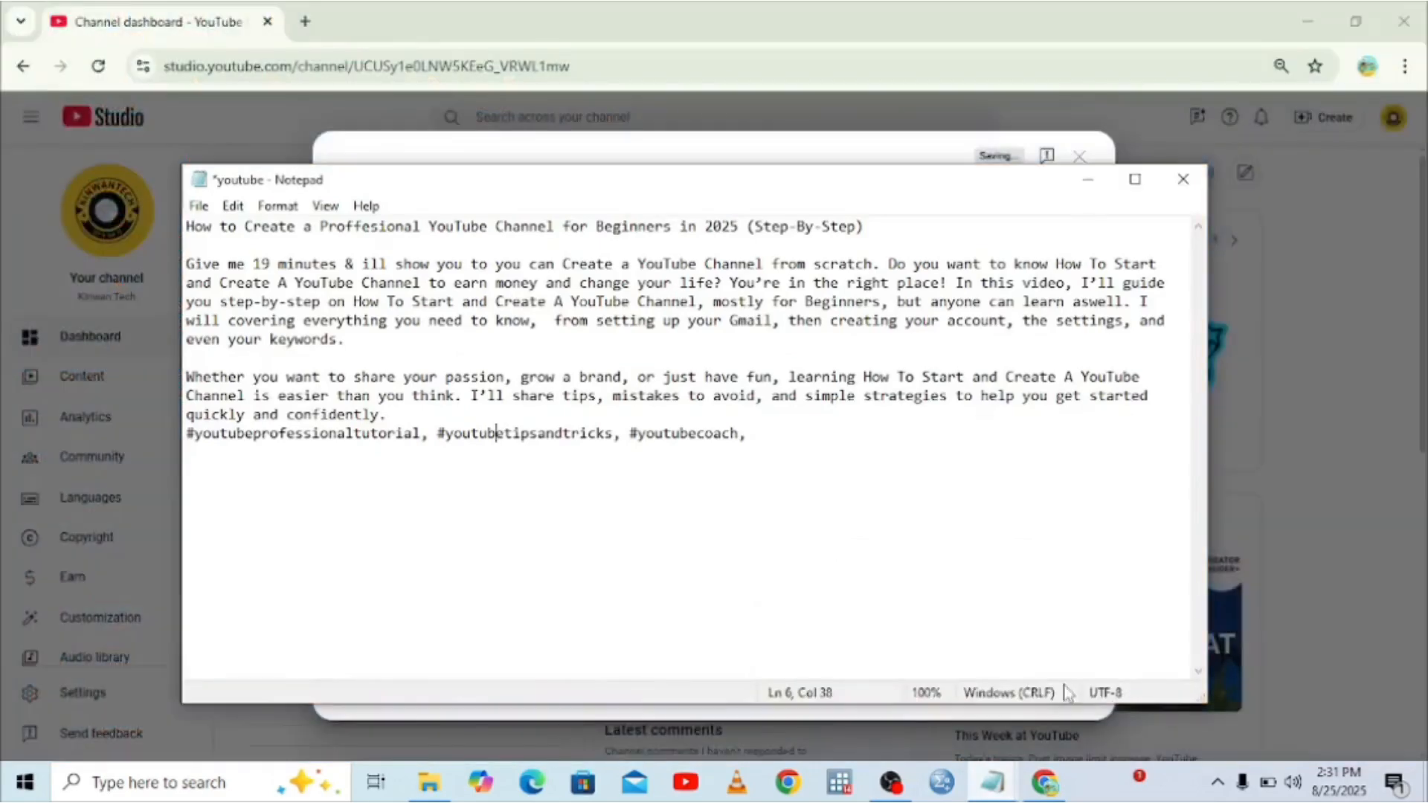
double_click(468, 224)
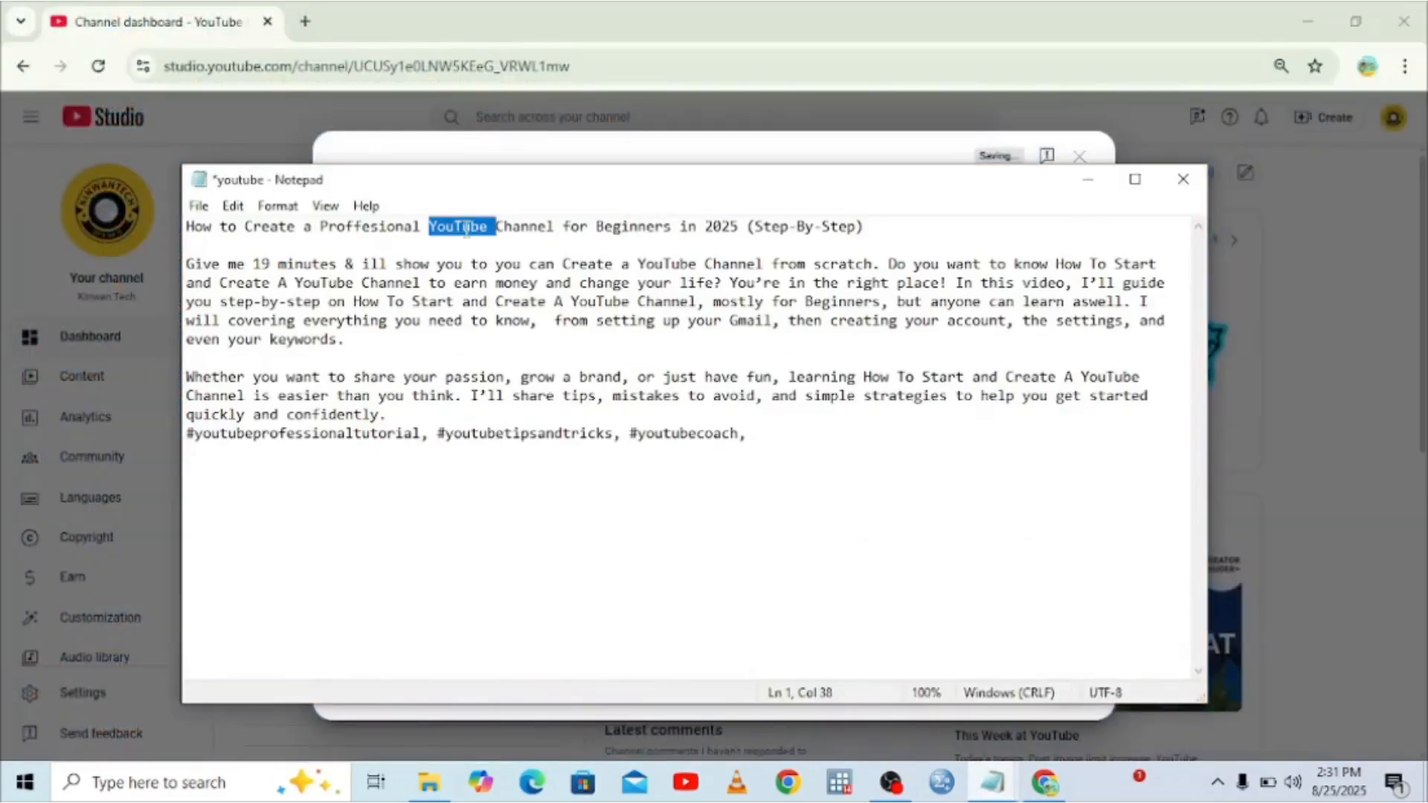
left_click_drag(873, 225, 167, 232)
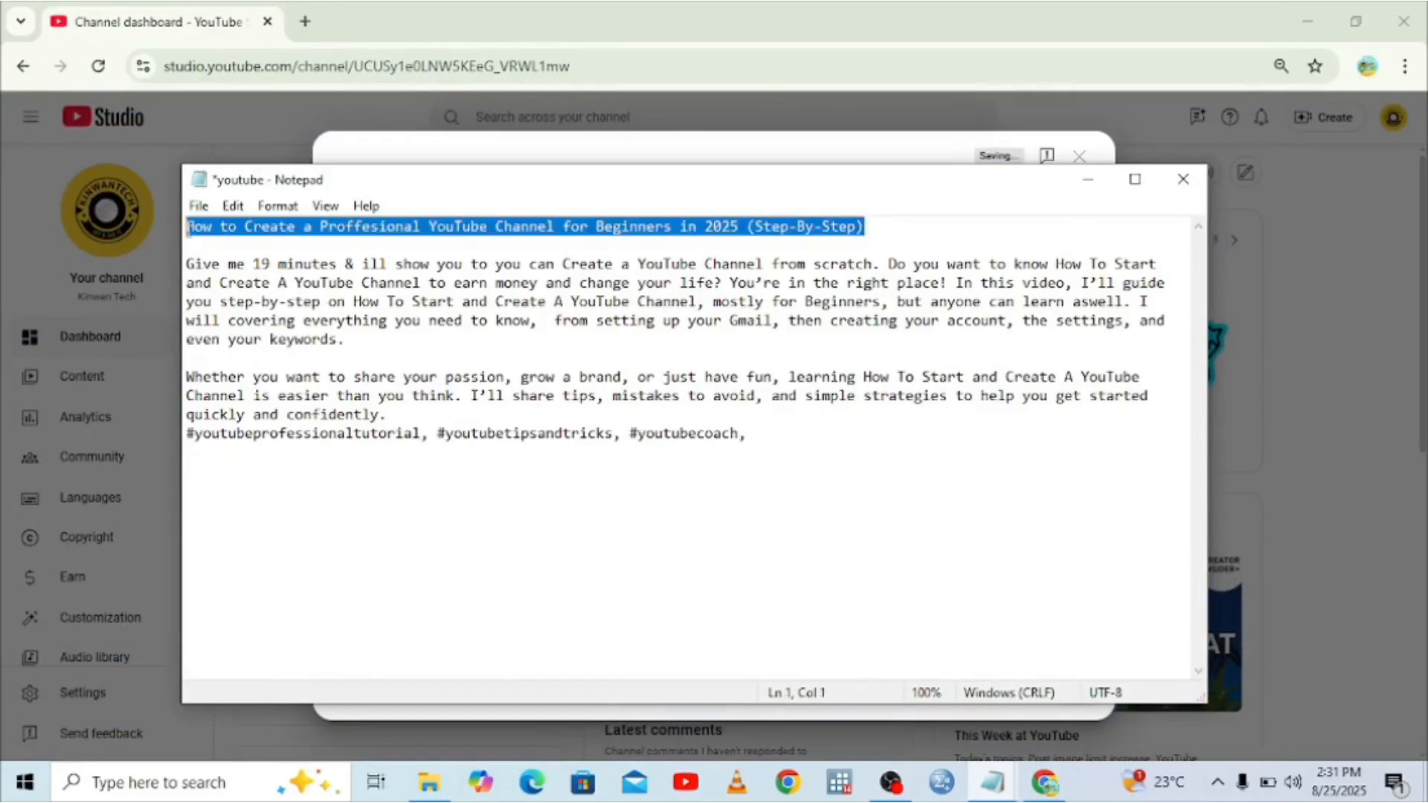
right_click(187, 227)
left_click(255, 293)
Paste the copied title into the upload's Title field.
left_click(1045, 783)
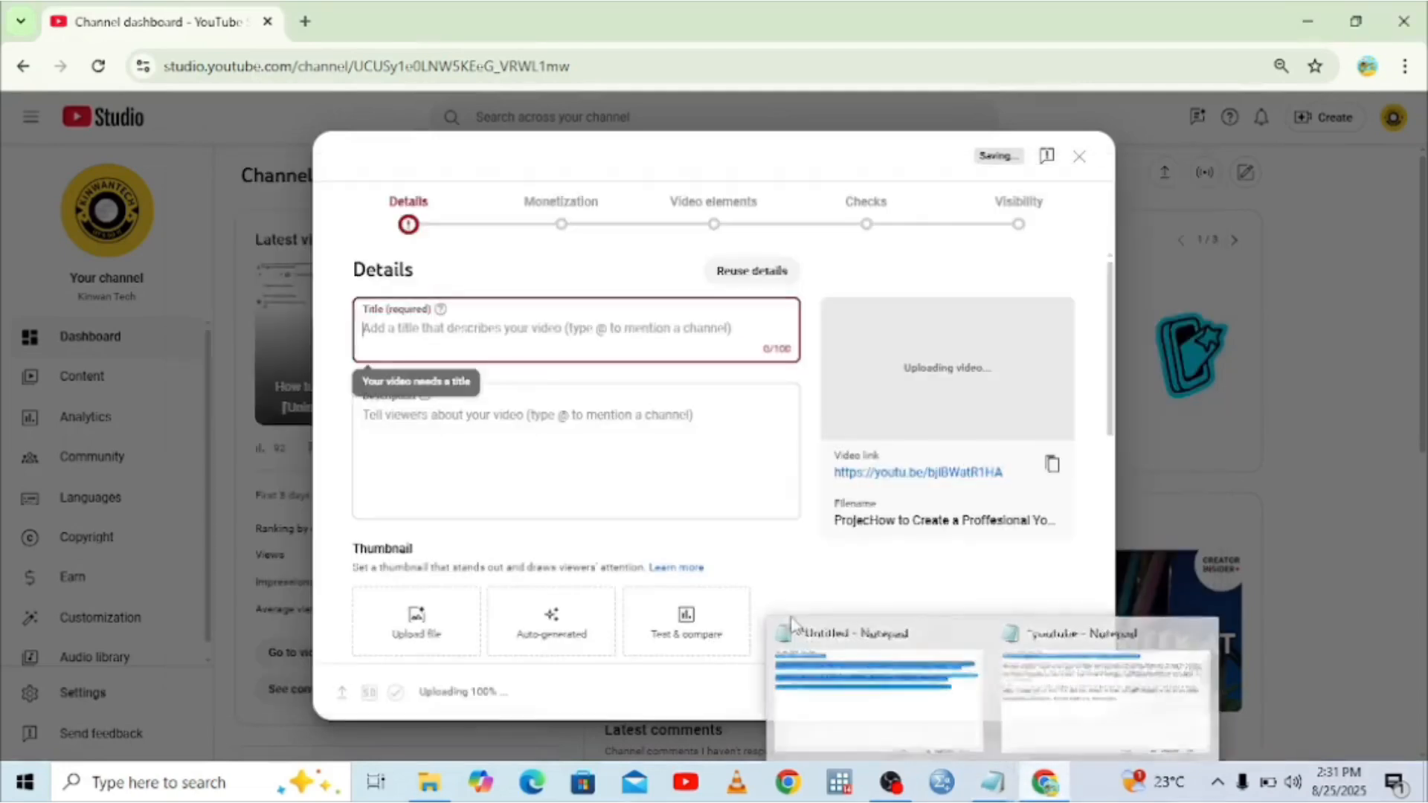
right_click(393, 341)
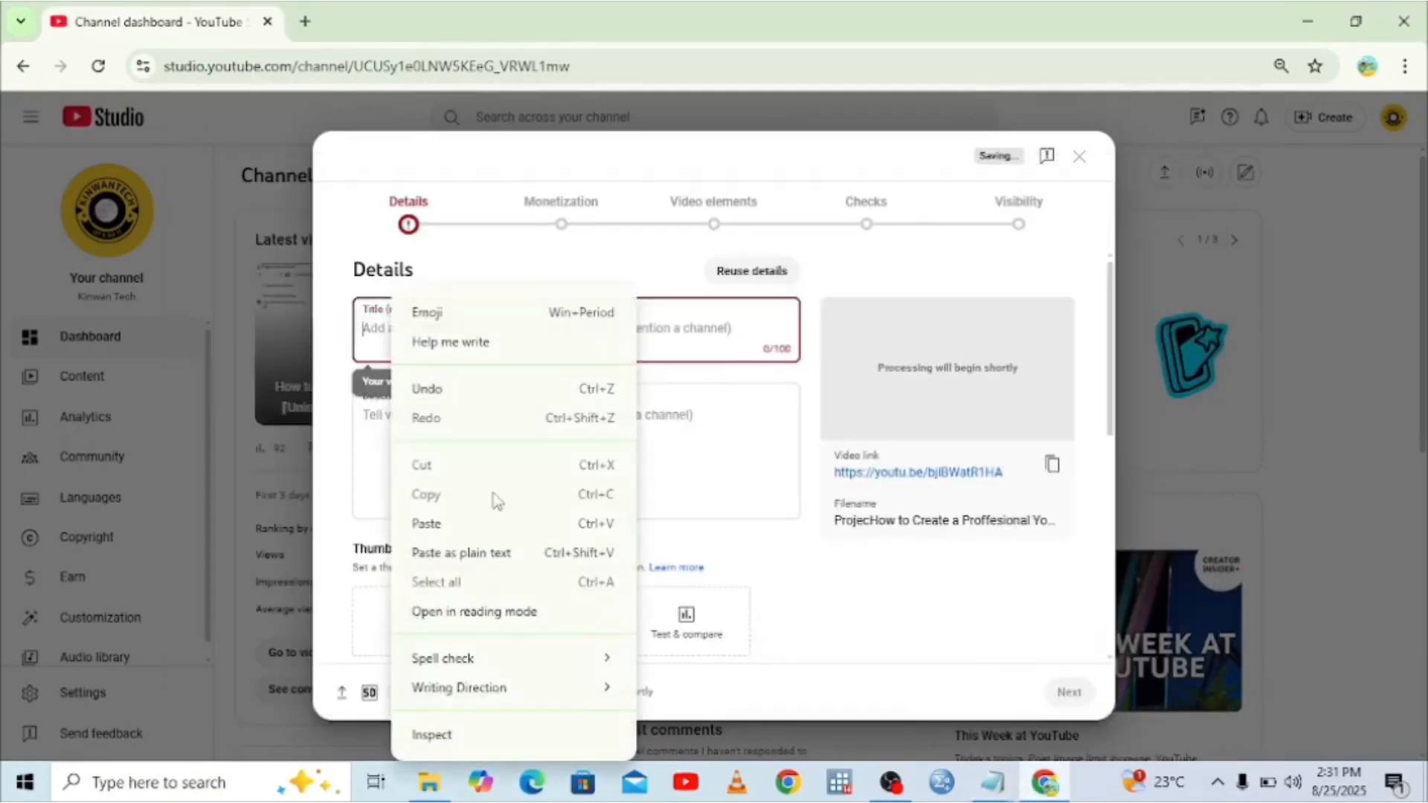
left_click(447, 527)
left_click(411, 430)
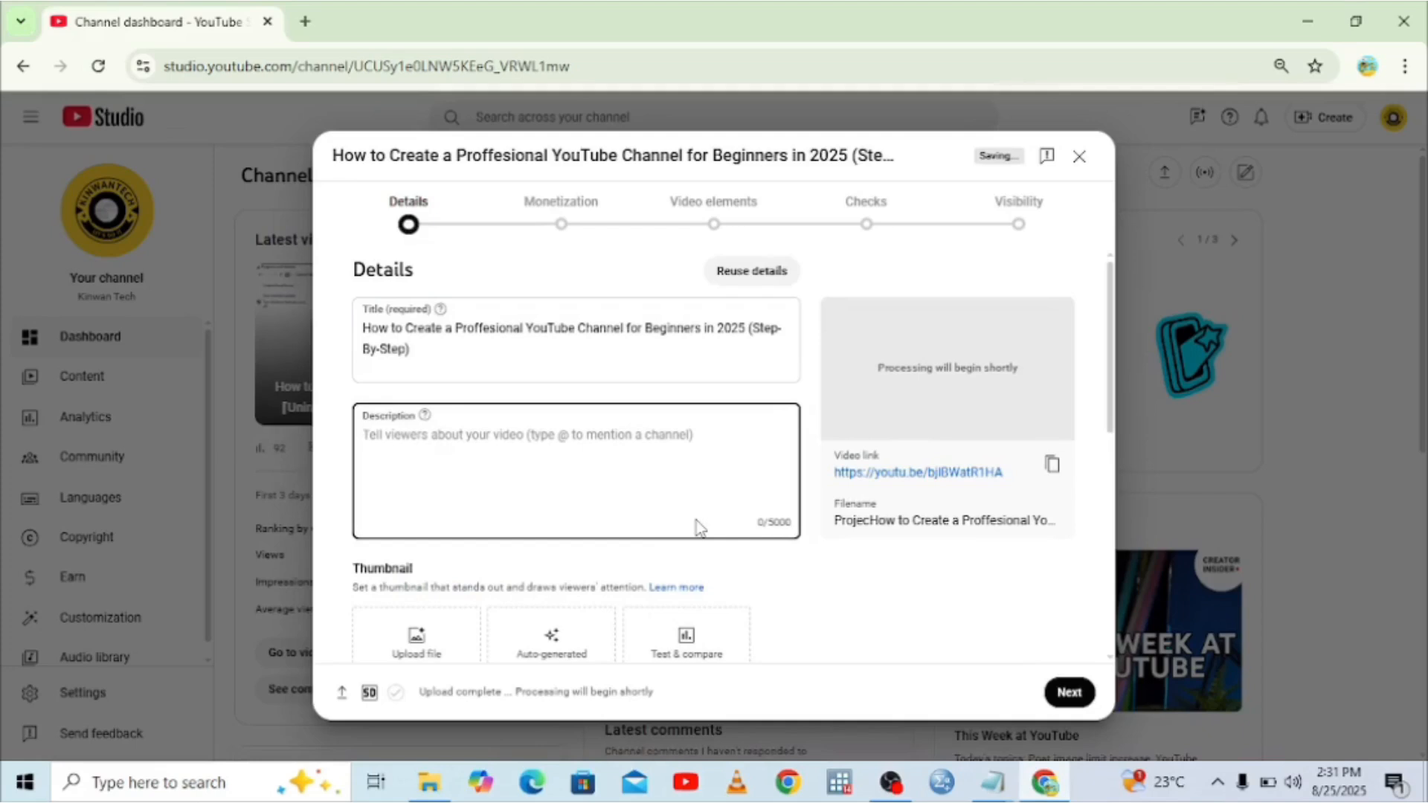
left_click(997, 785)
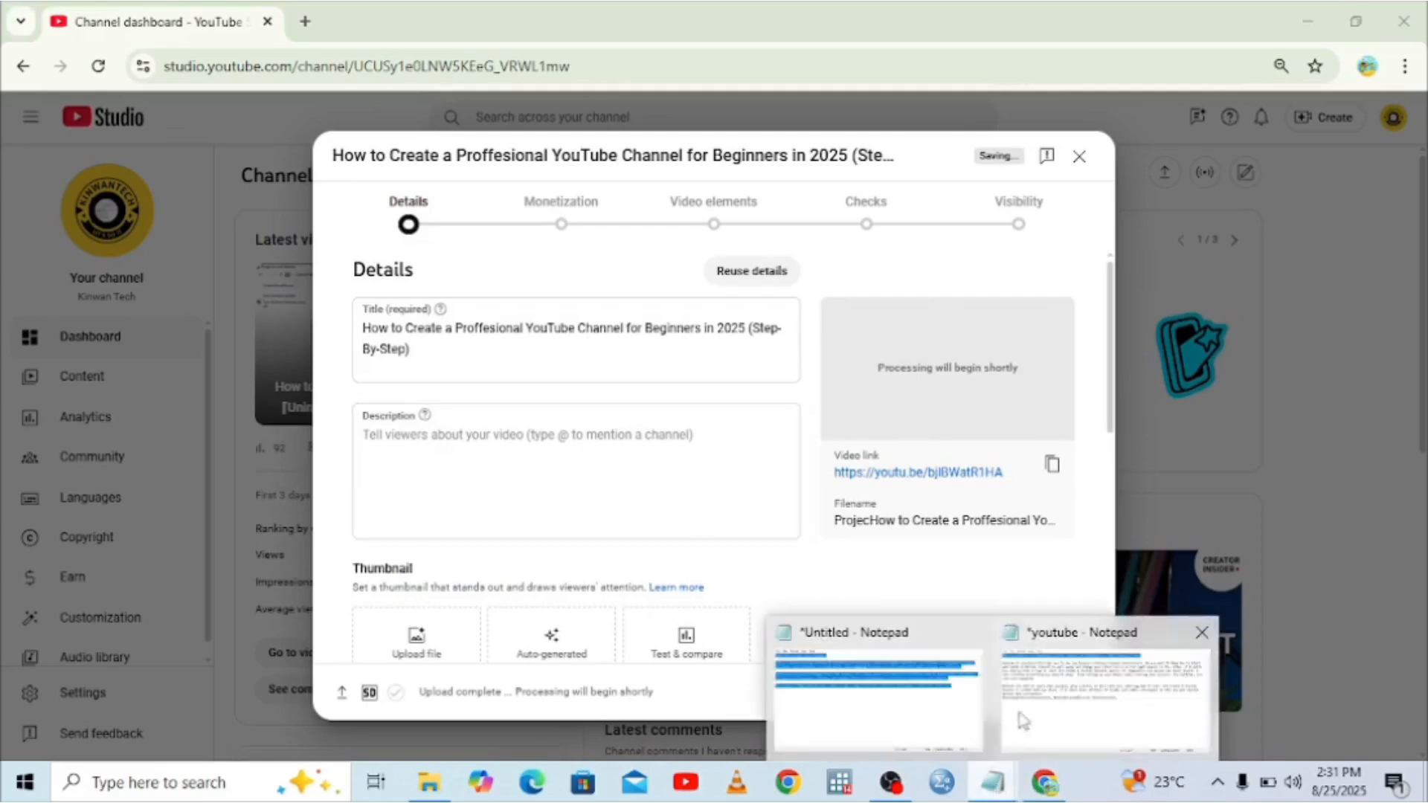
Copy the title and two description paragraphs from Notepad, then return to Chrome.
left_click(1024, 720)
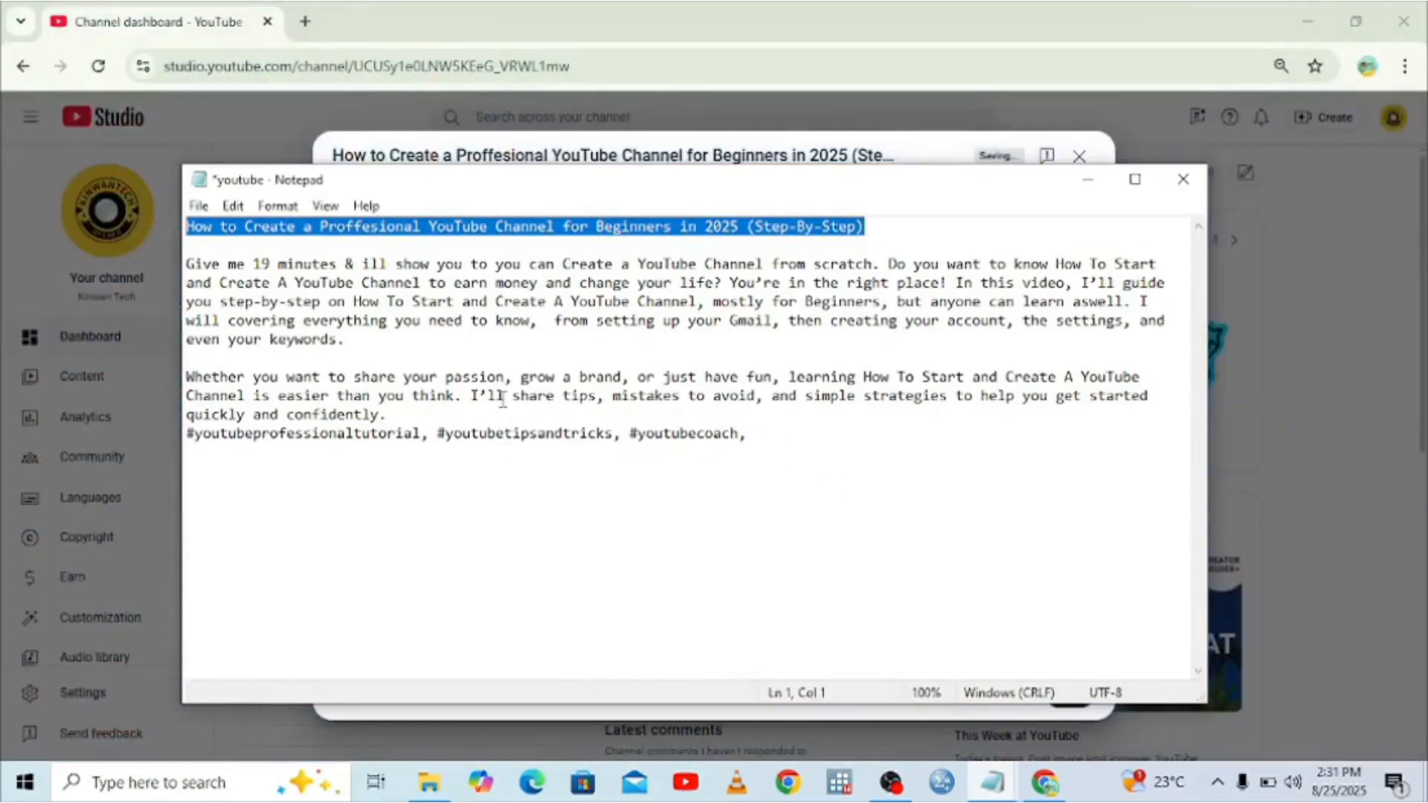
left_click_drag(386, 414, 157, 227)
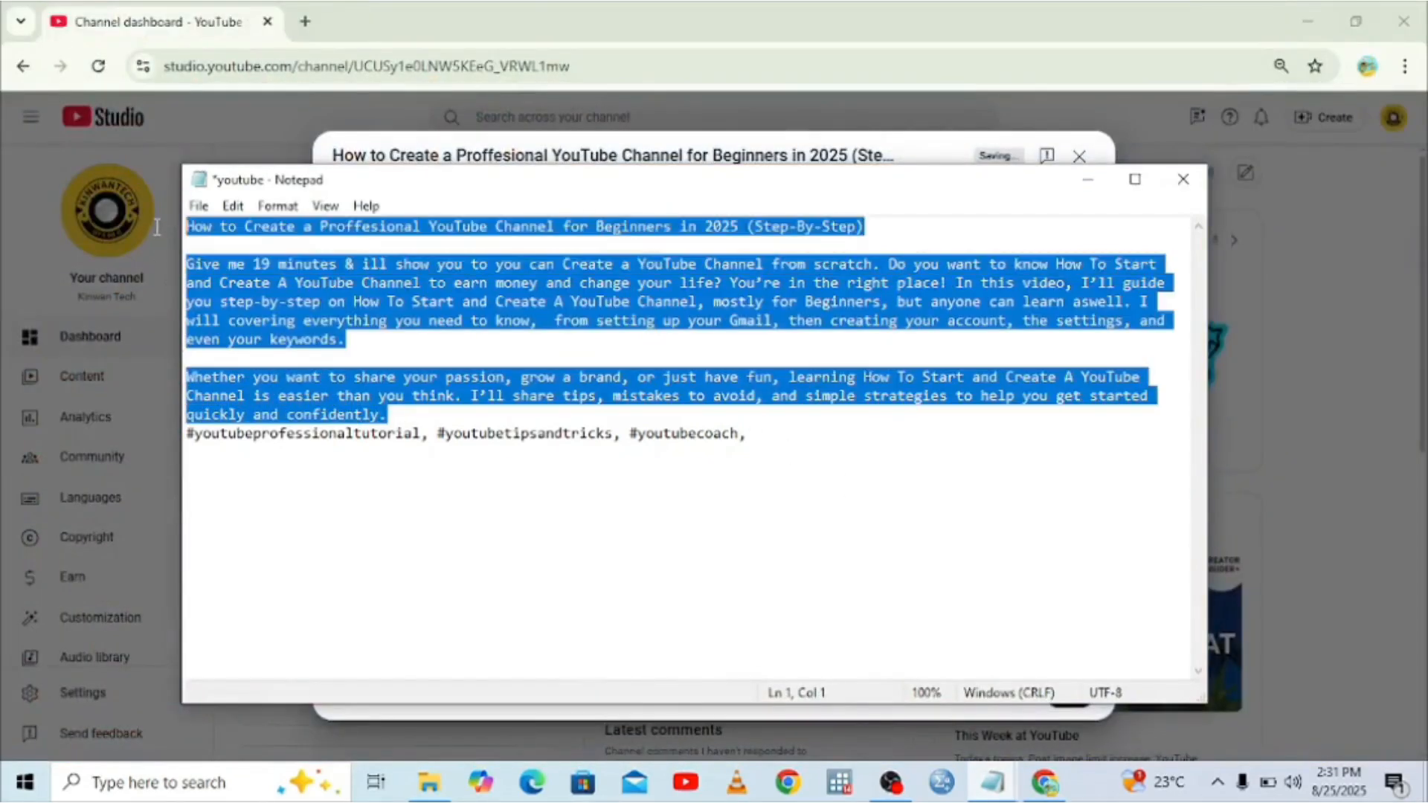
right_click(232, 250)
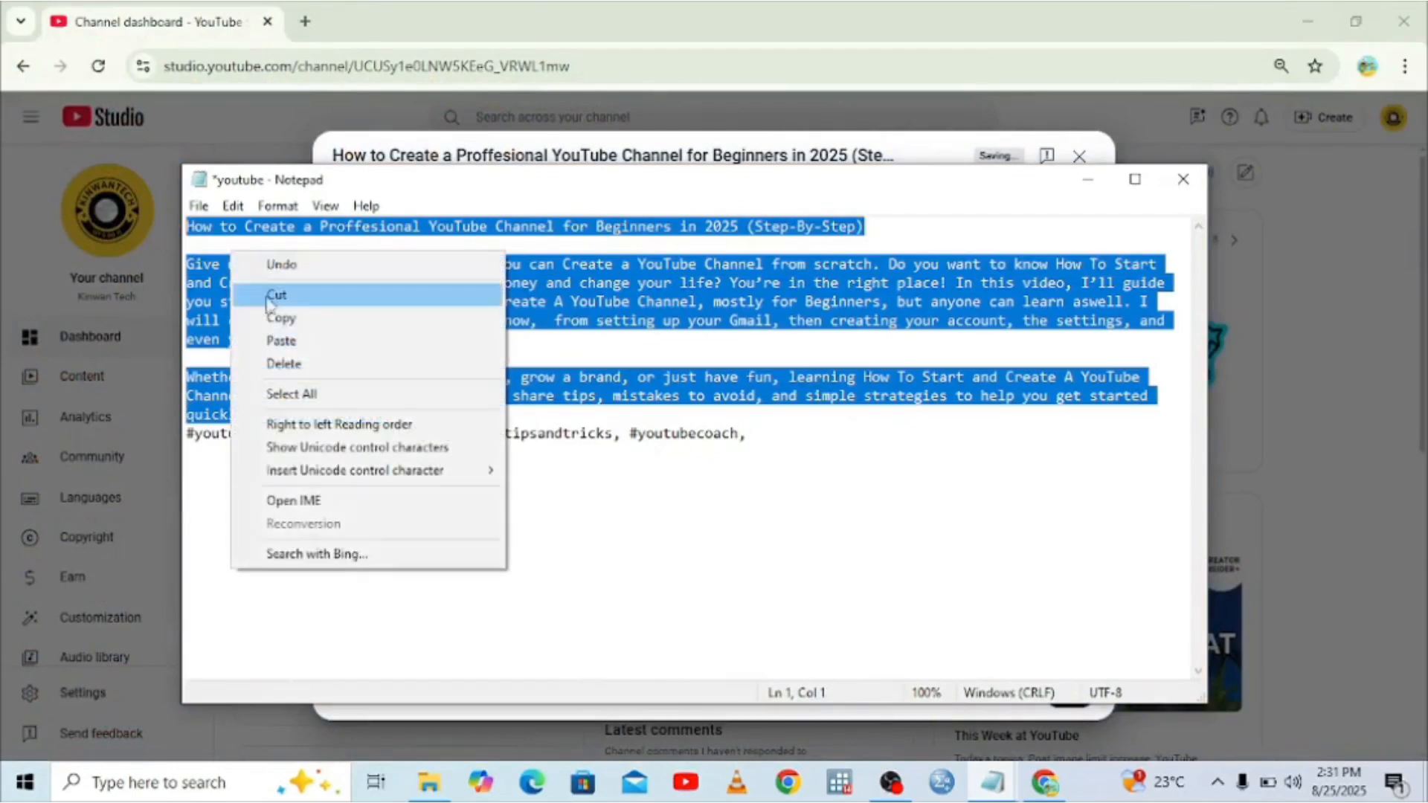
left_click(281, 320)
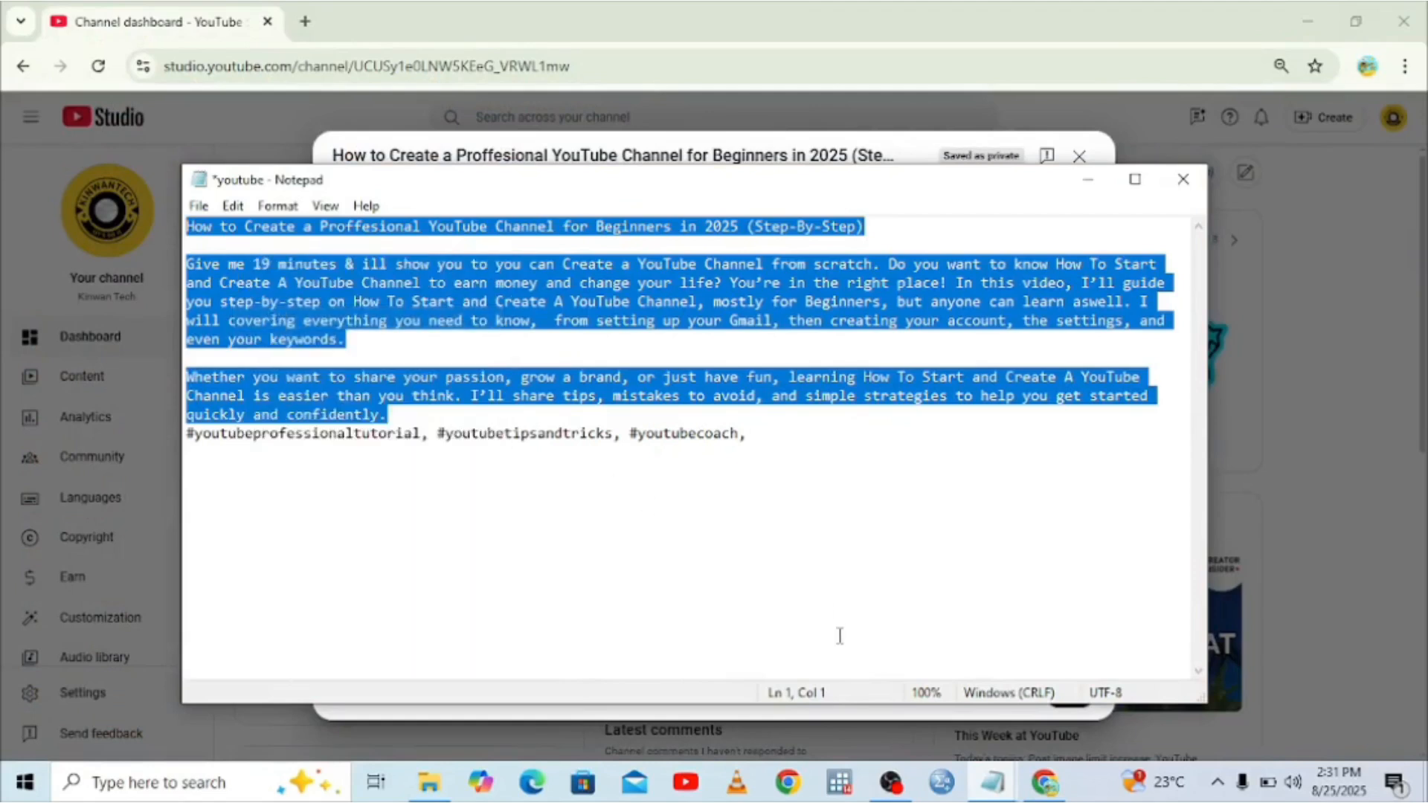
left_click(1045, 783)
Paste the copied notes into the Description field.
right_click(371, 453)
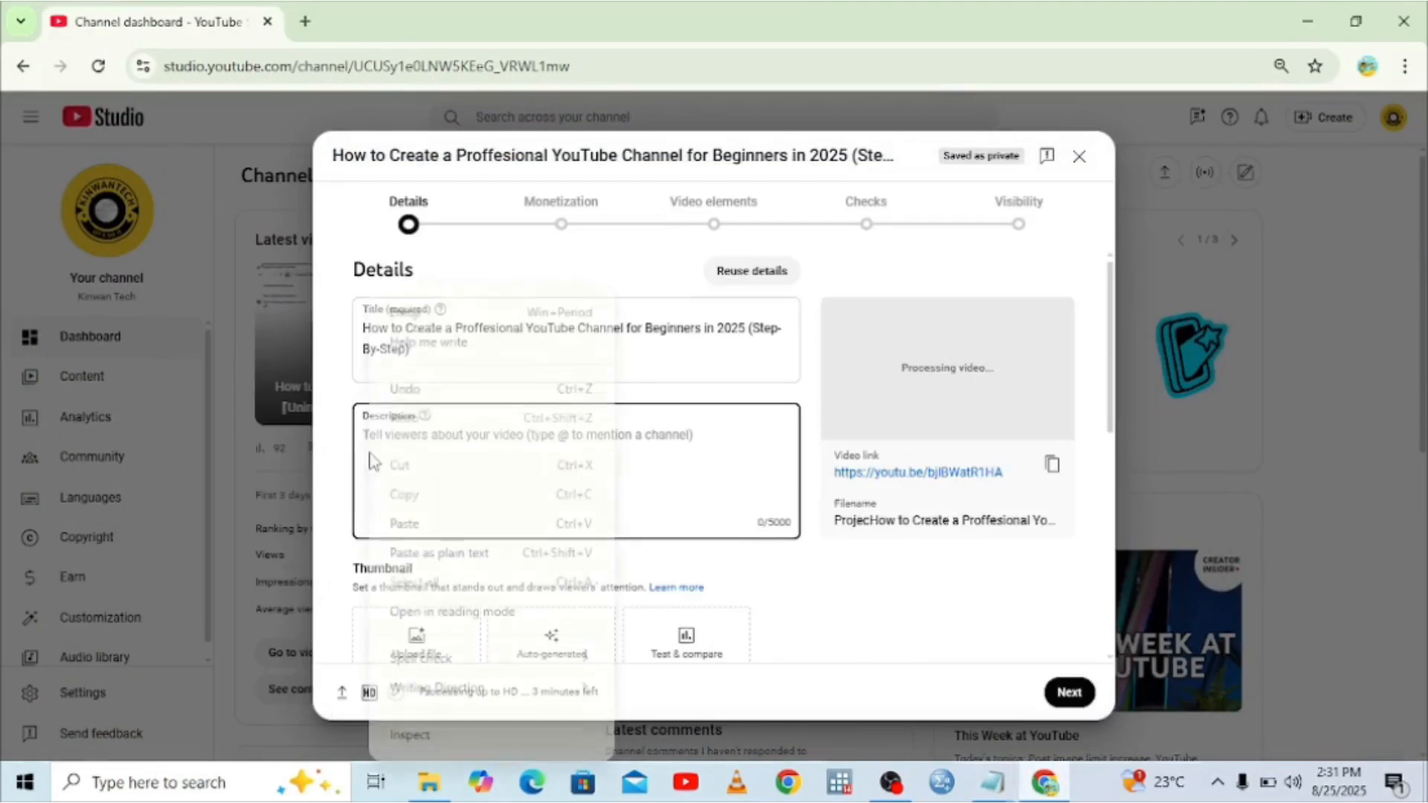
left_click(448, 533)
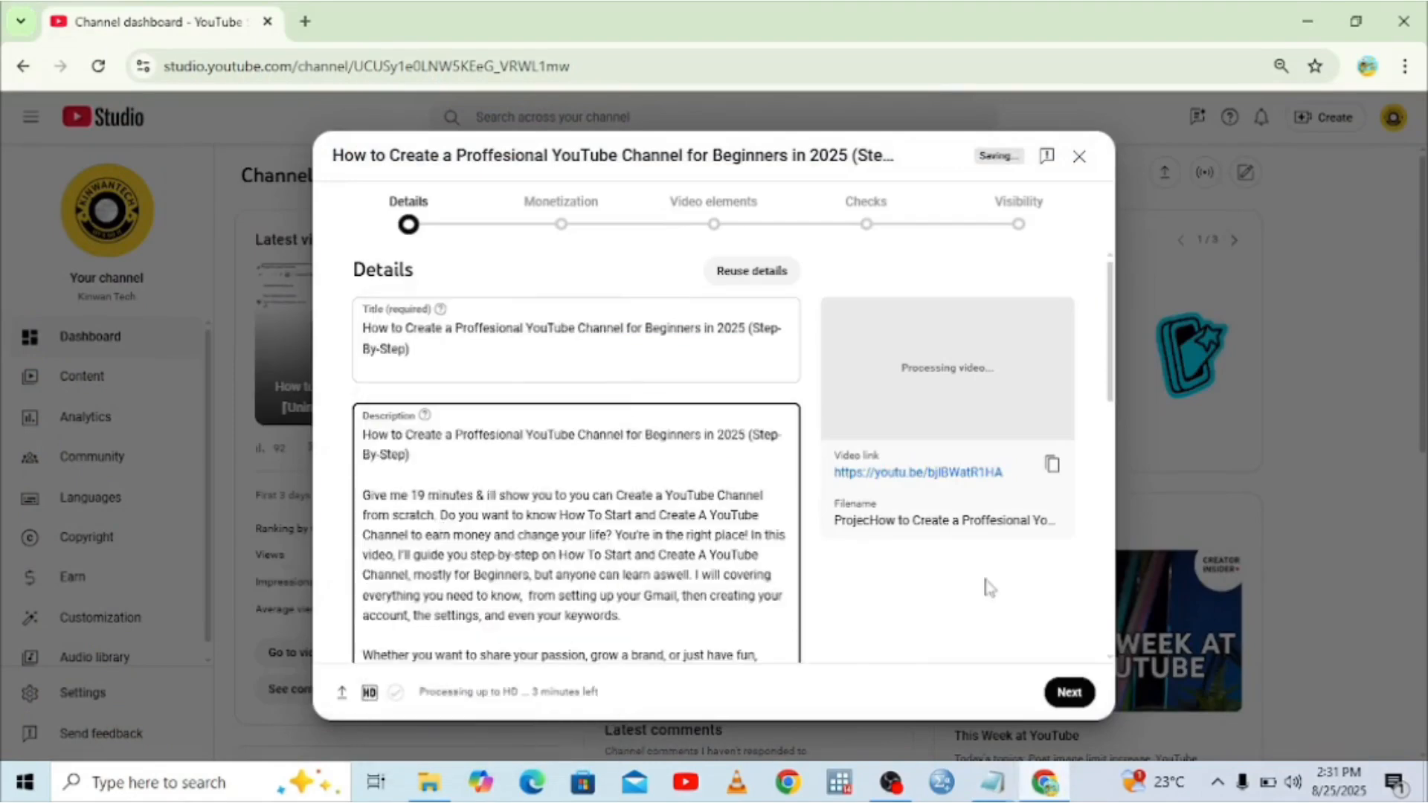
scroll(1108, 653, "down", 5)
scroll(1109, 653, "down", 4)
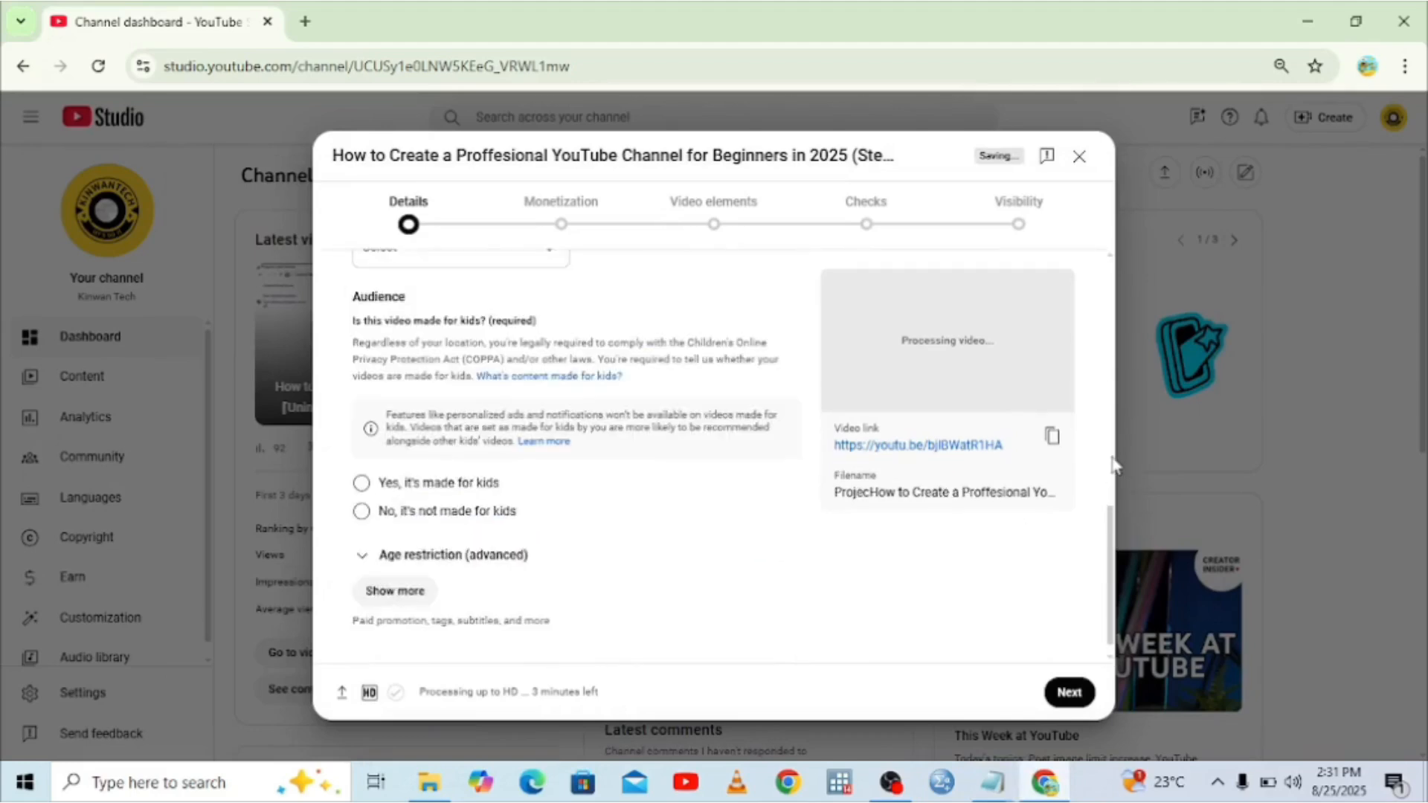
scroll(1112, 467, "up", 4)
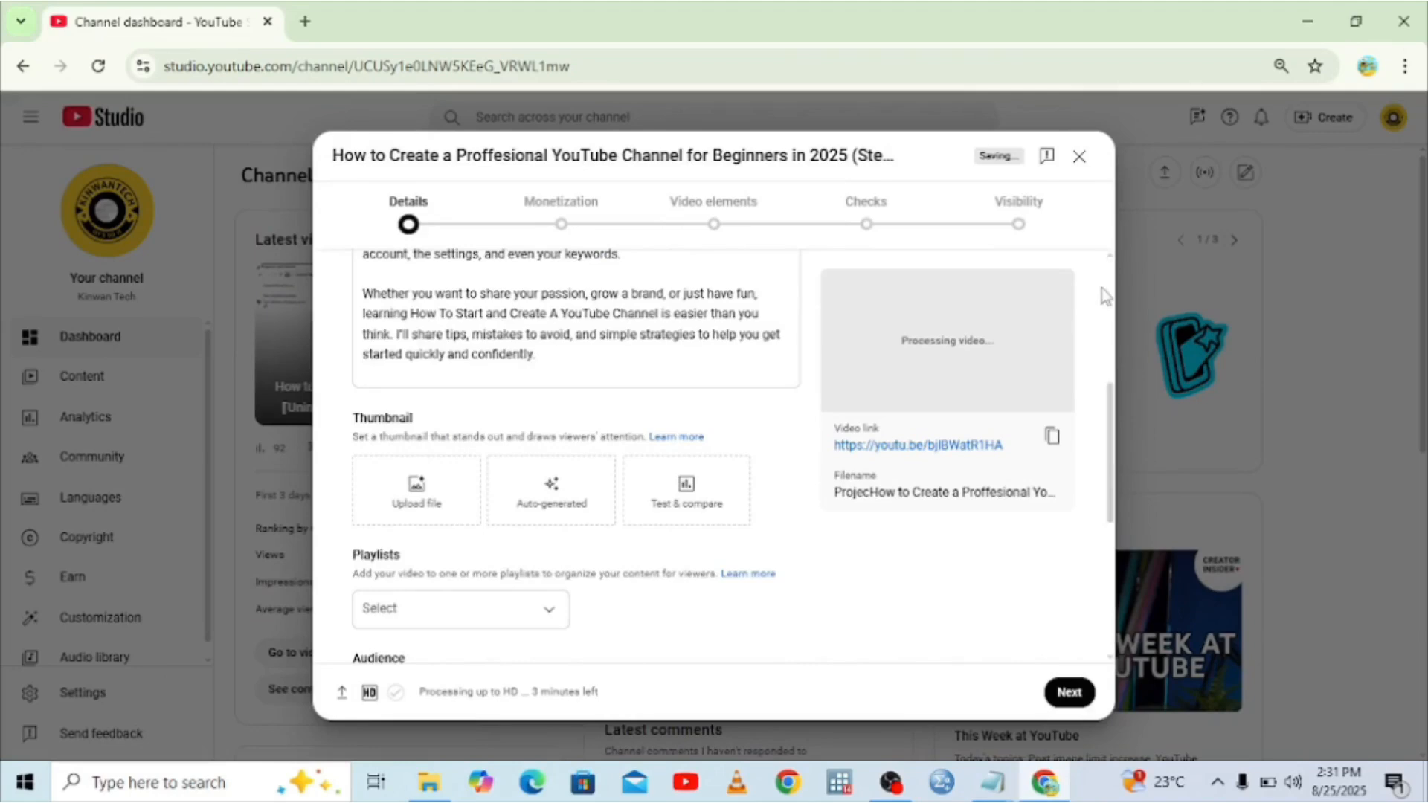
scroll(1113, 328, "up", 5)
Correct 'aswell' to 'as well' in the description.
left_click(687, 577)
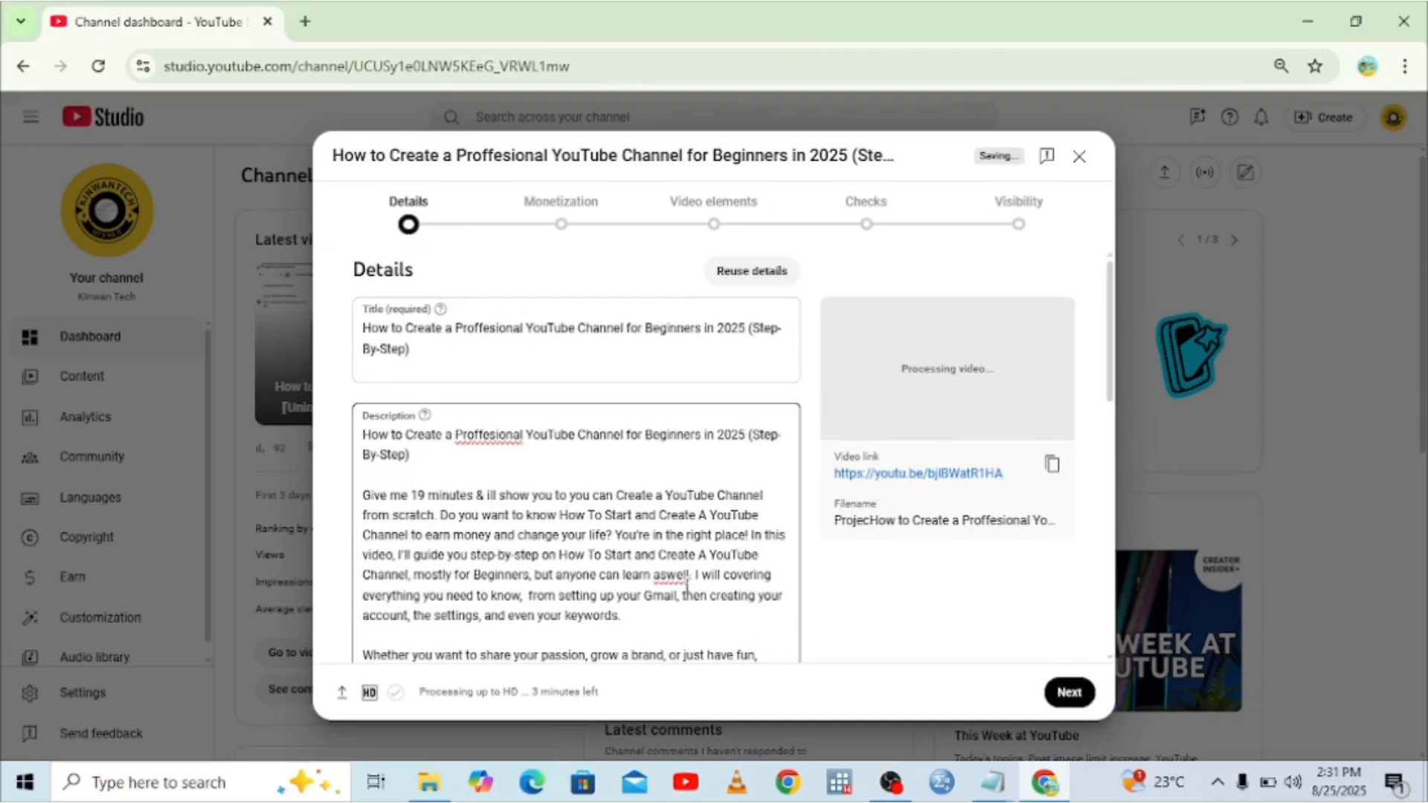
double_click(673, 576)
left_click(672, 576)
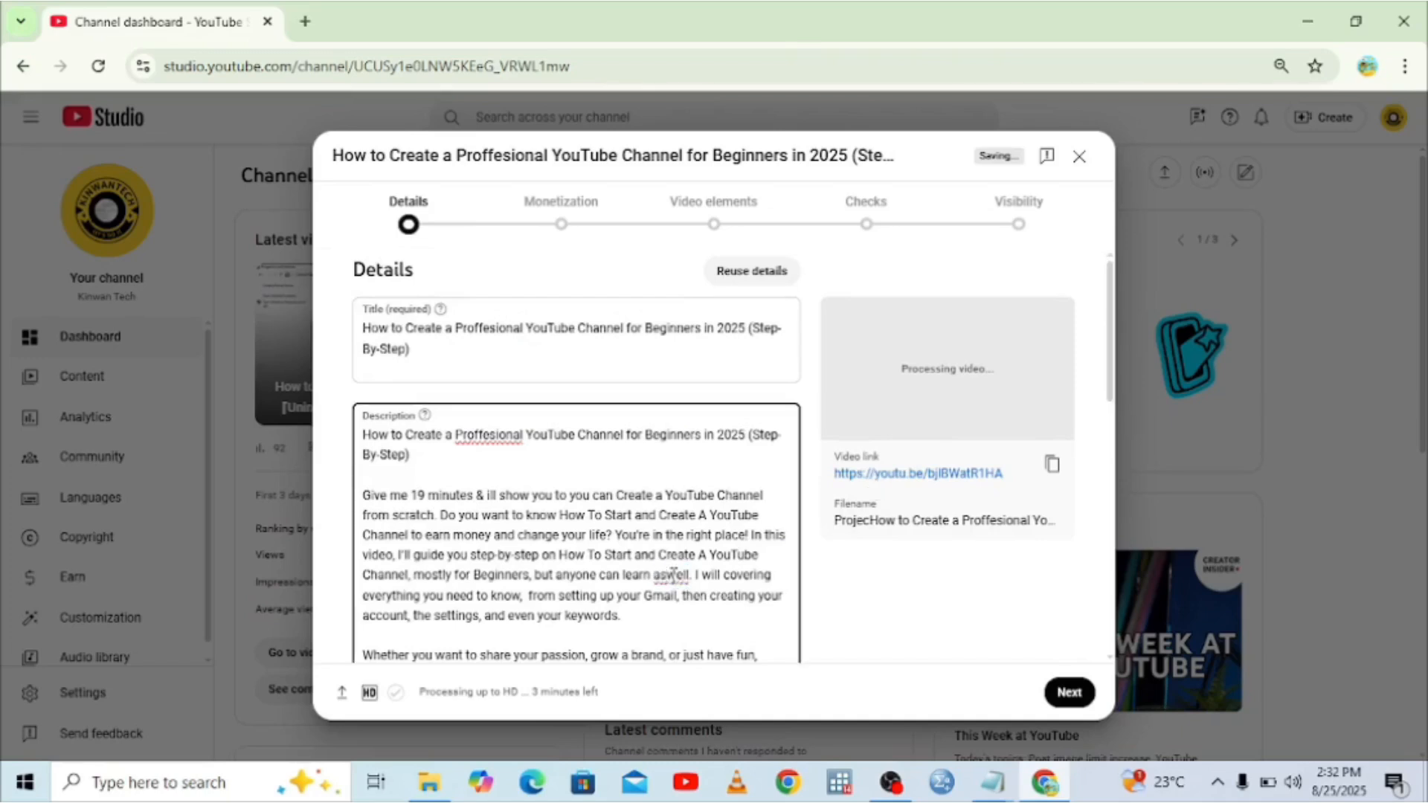
right_click(673, 575)
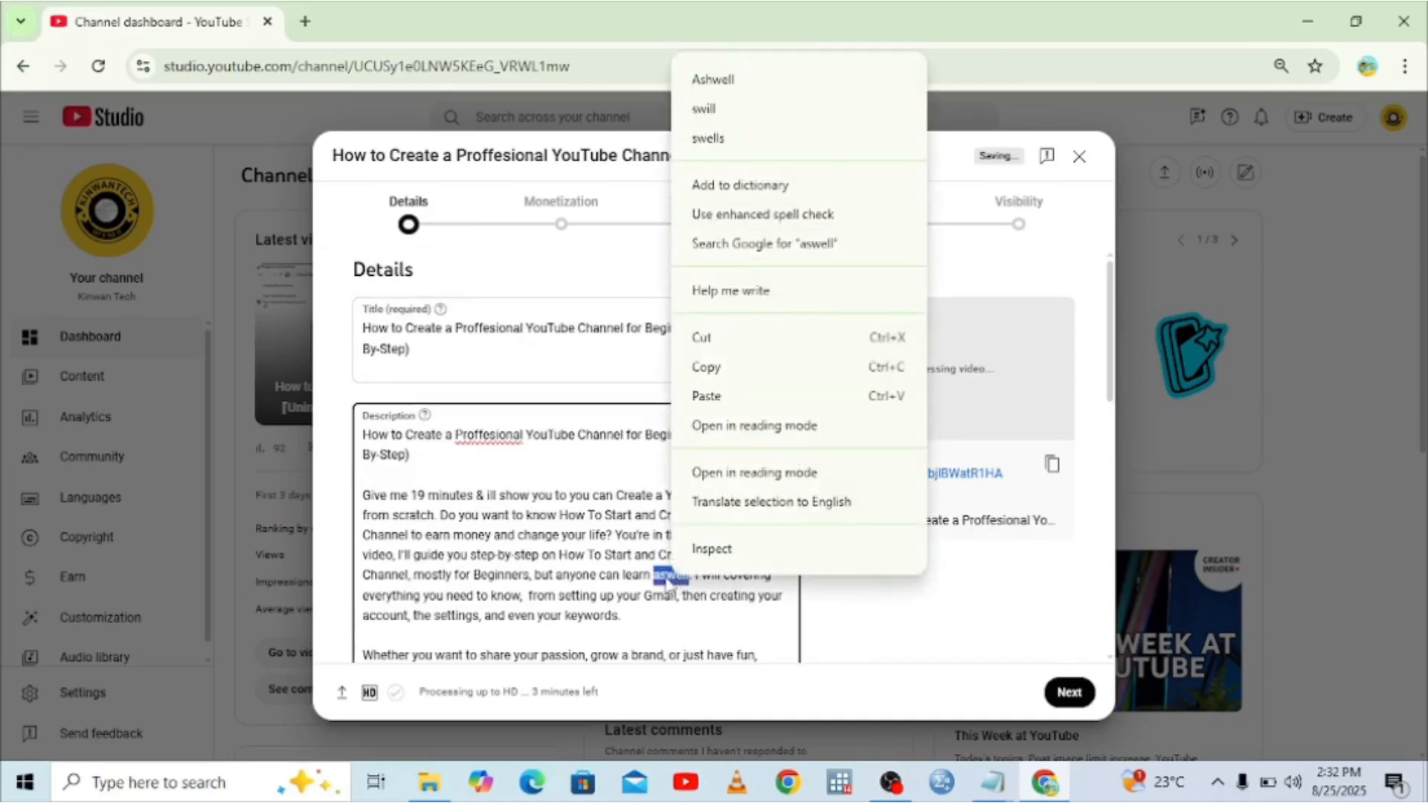
left_click(667, 577)
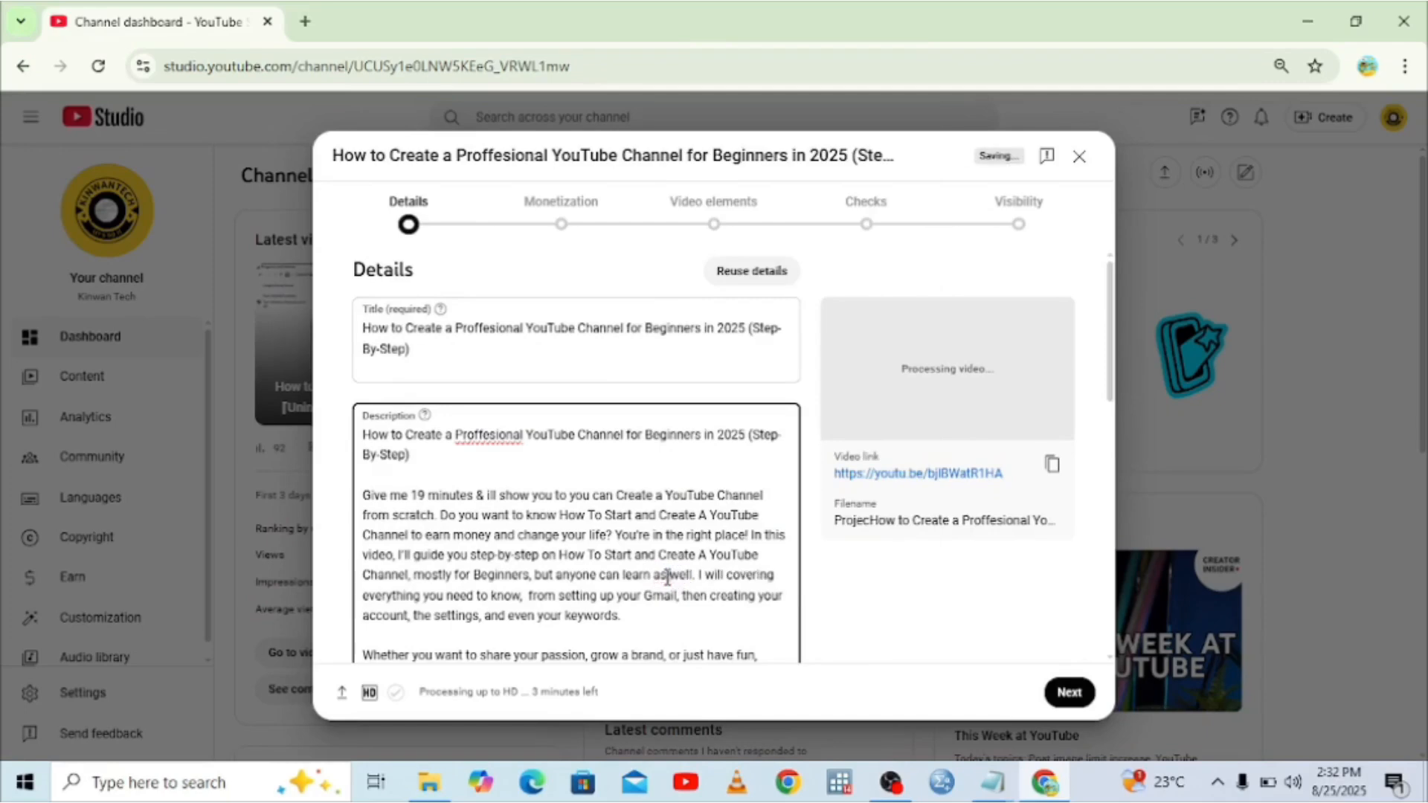
Change 'Proffesional' to 'Professional' in the description and to 'Profesional' in the title.
right_click(474, 434)
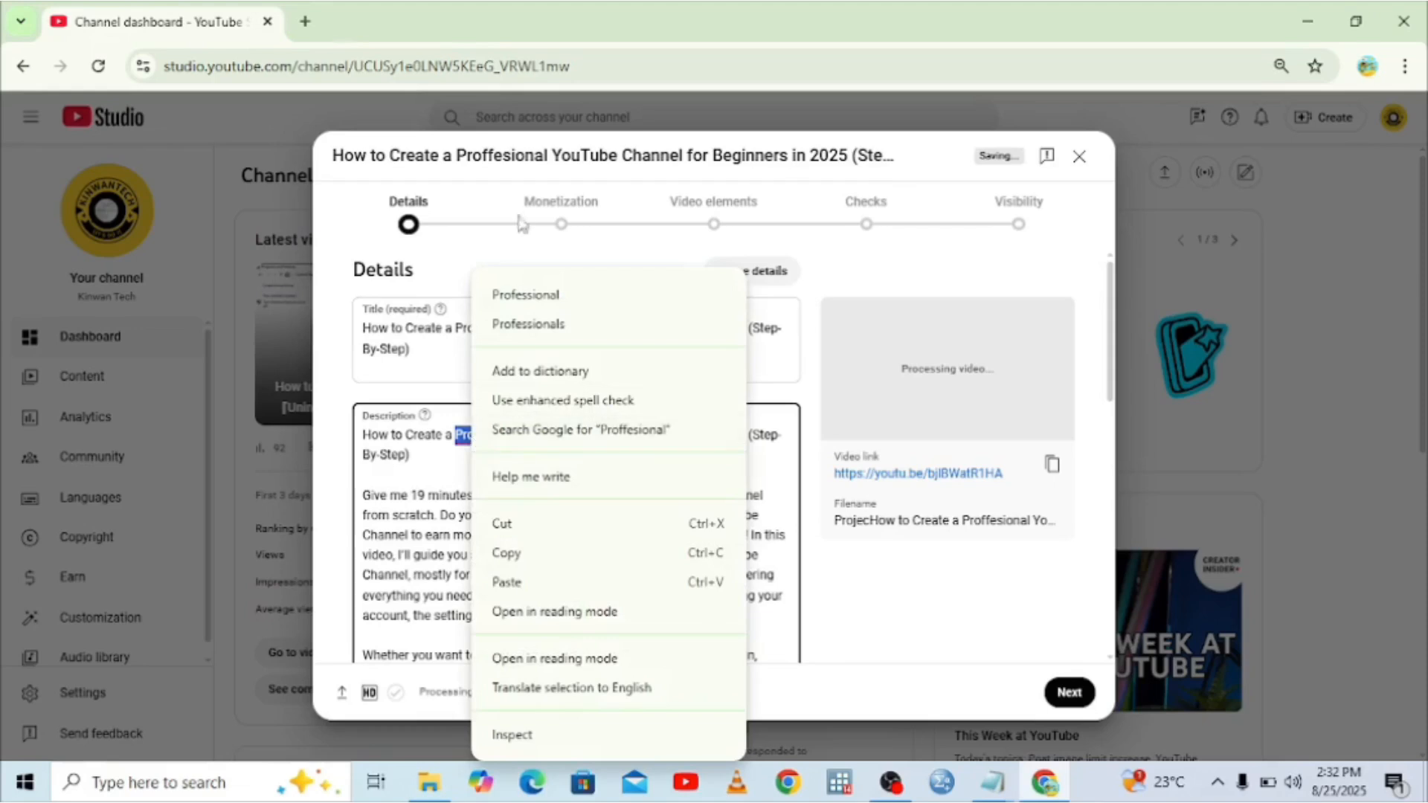
left_click(531, 294)
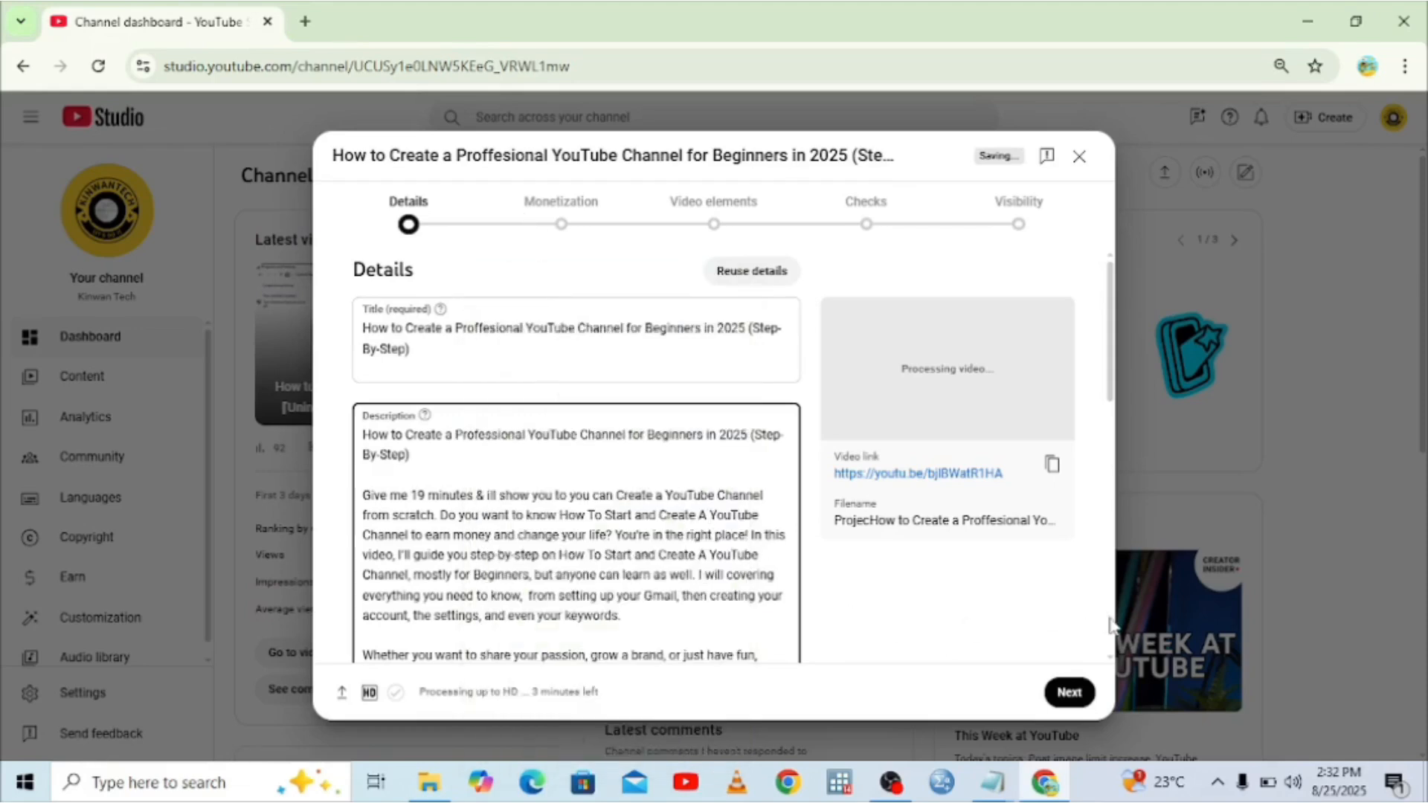
left_click(497, 328)
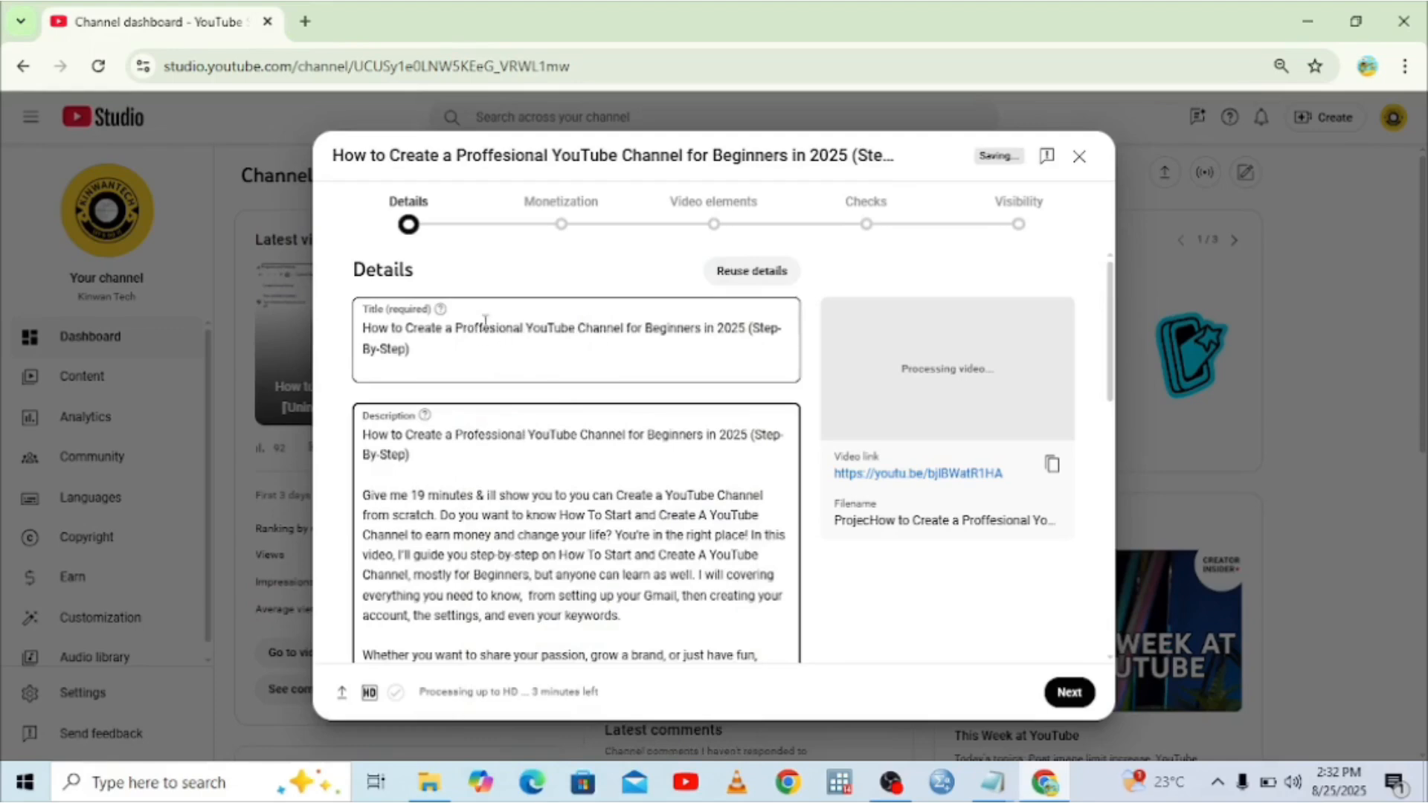
left_click(485, 324)
key("BackSpace")
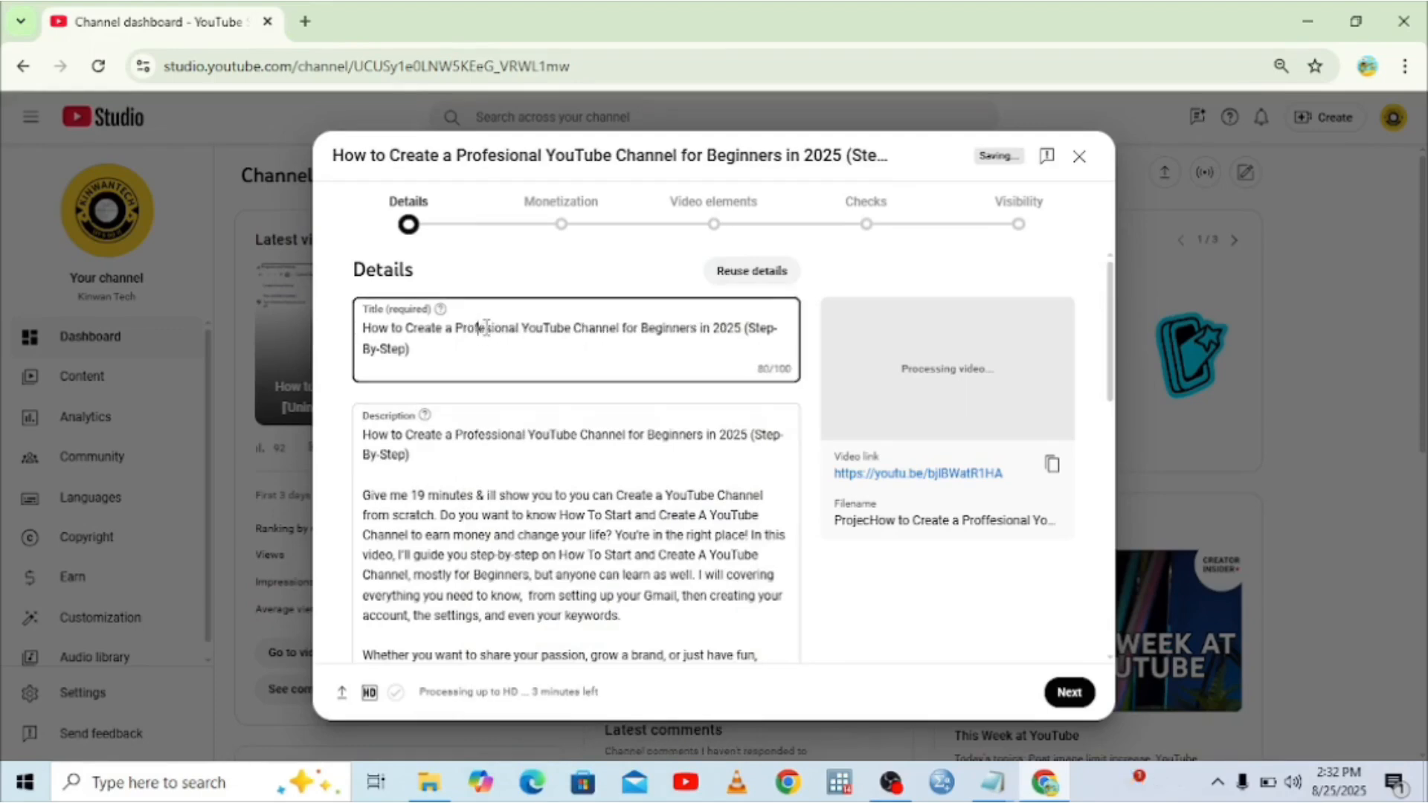
left_click(469, 419)
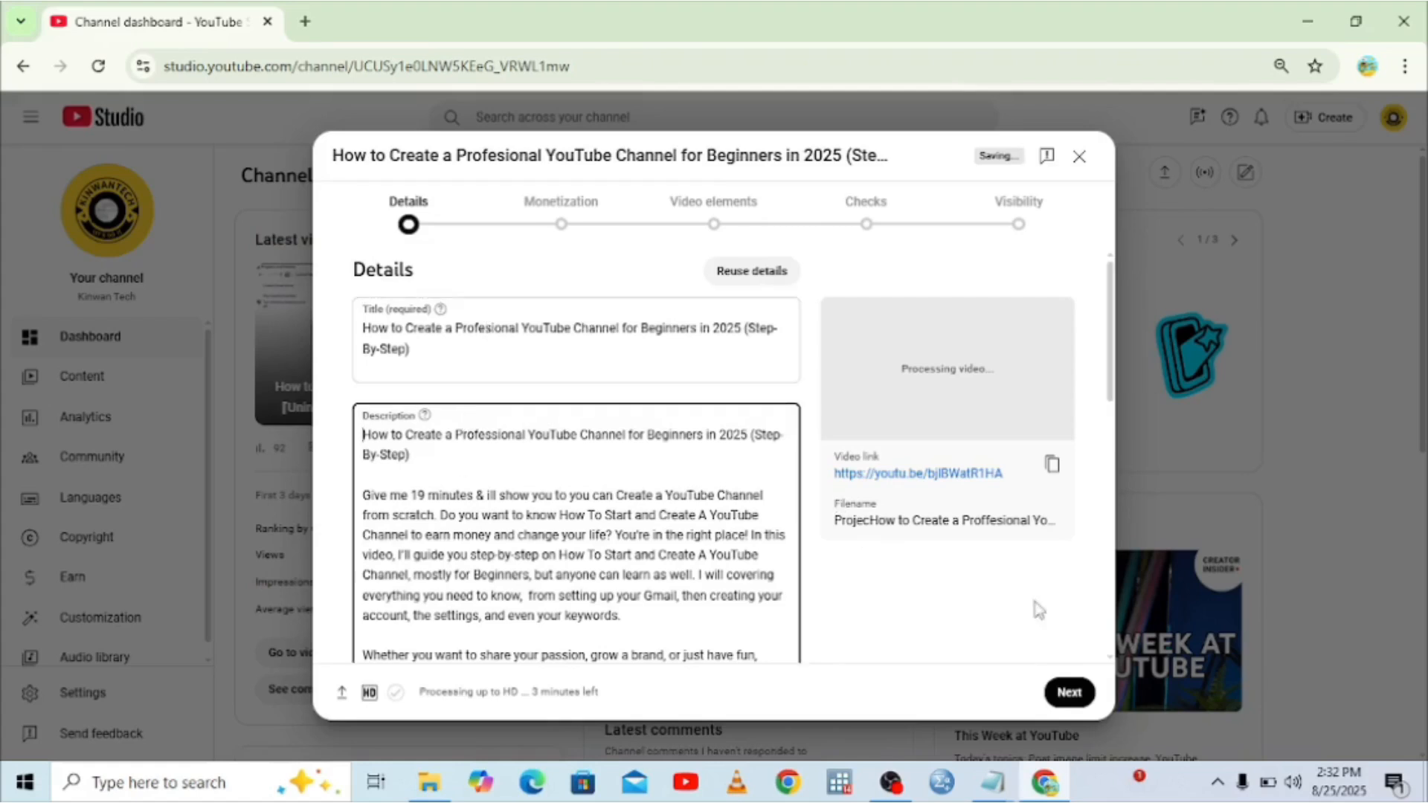
Upload 'Thumbnail YT' from Downloads as the video's custom thumbnail.
scroll(742, 510, "down", 4)
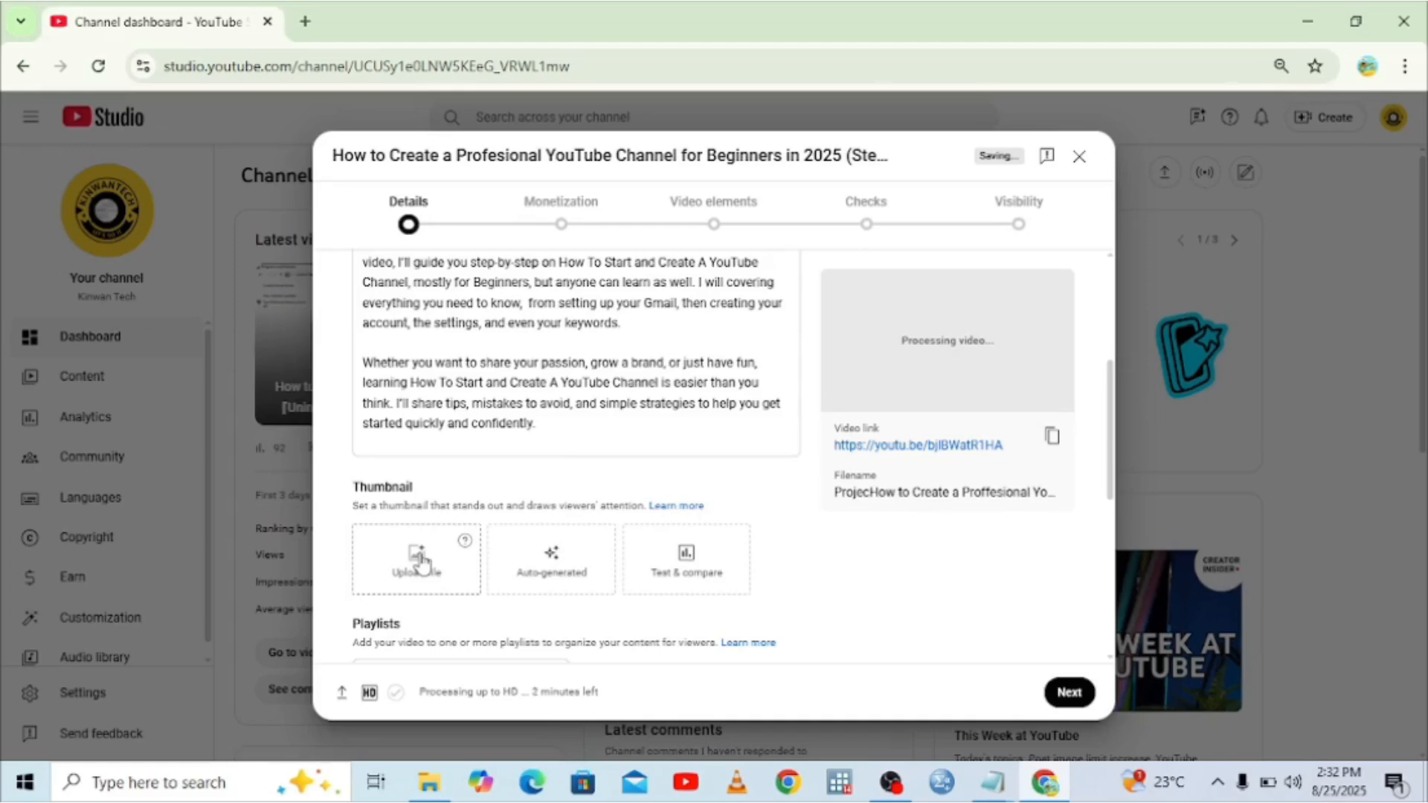
left_click(421, 566)
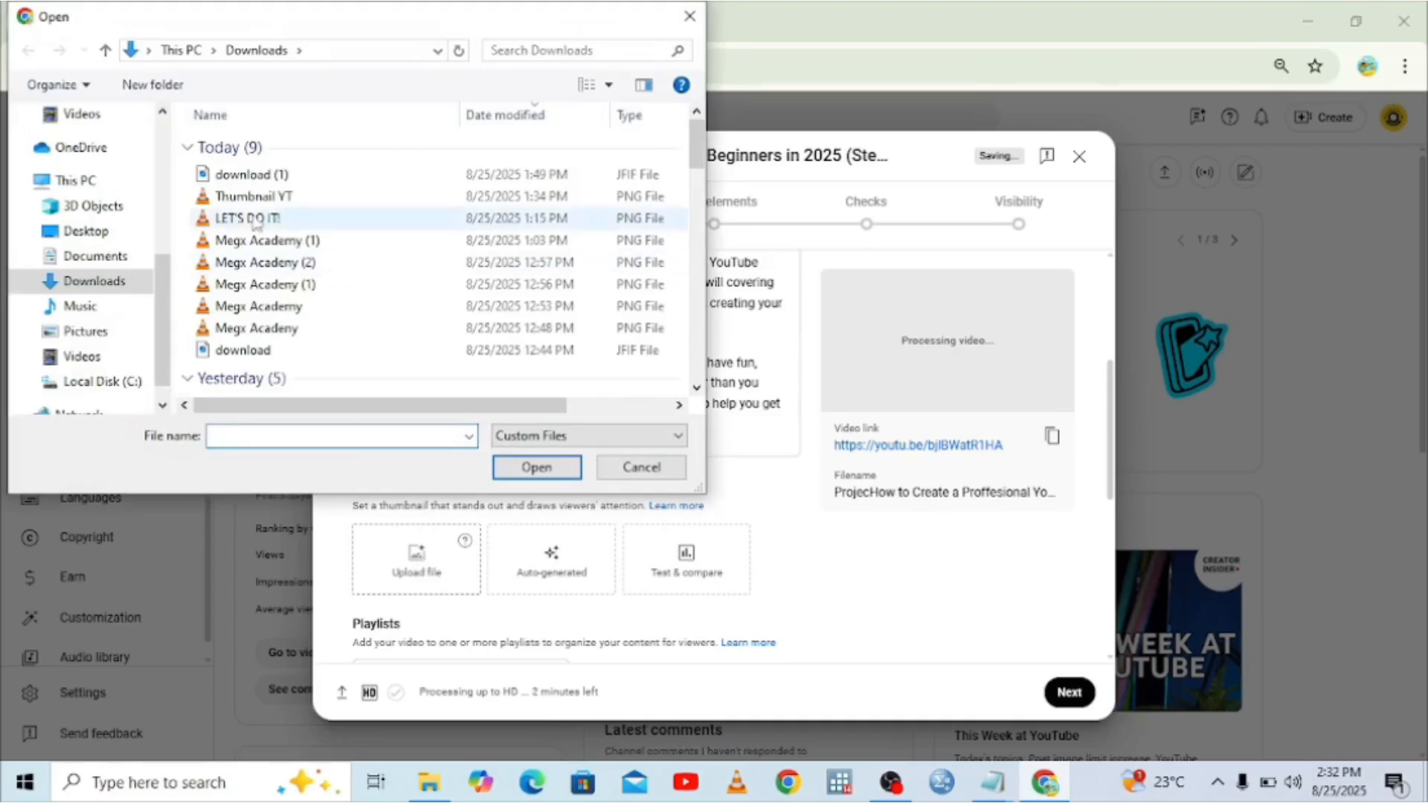
double_click(251, 197)
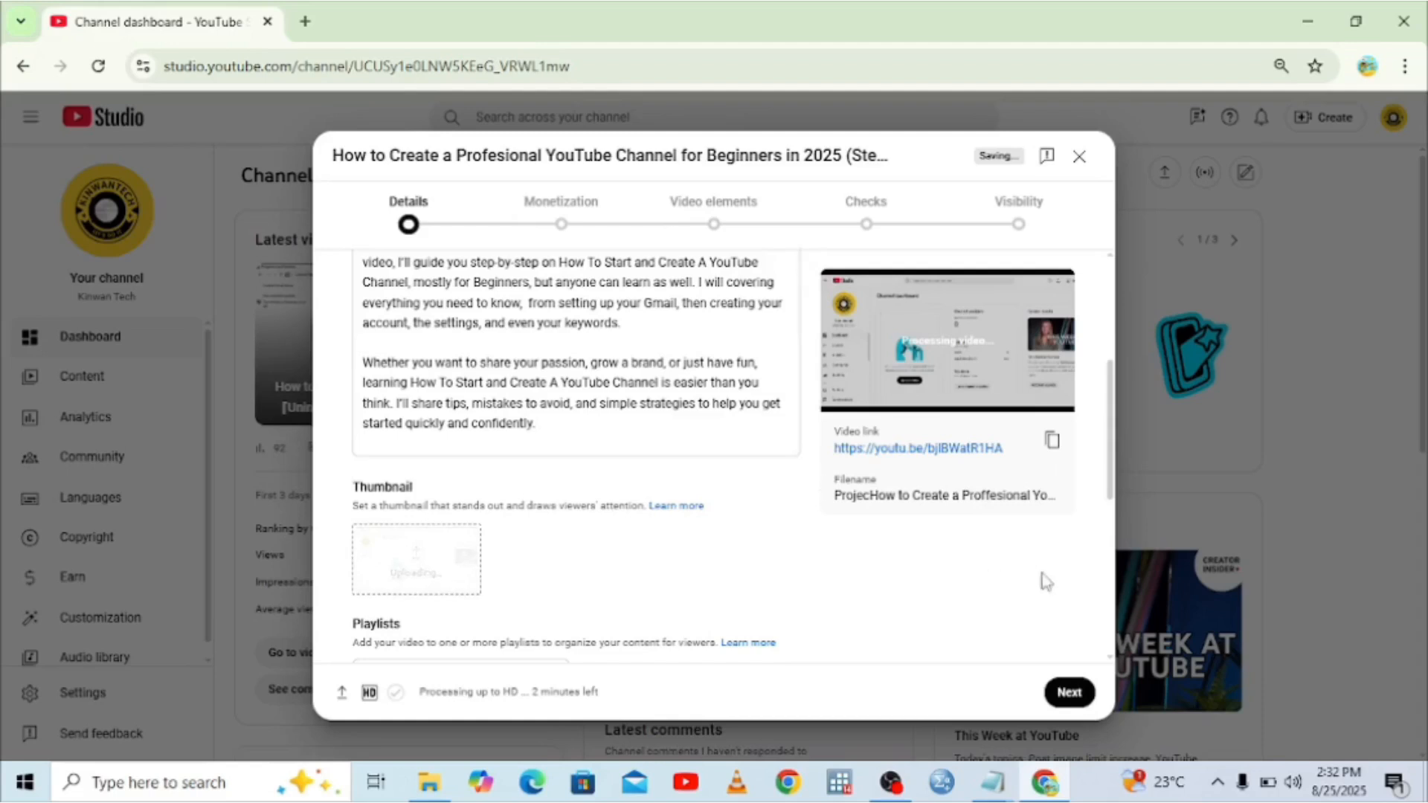
left_click(1112, 629)
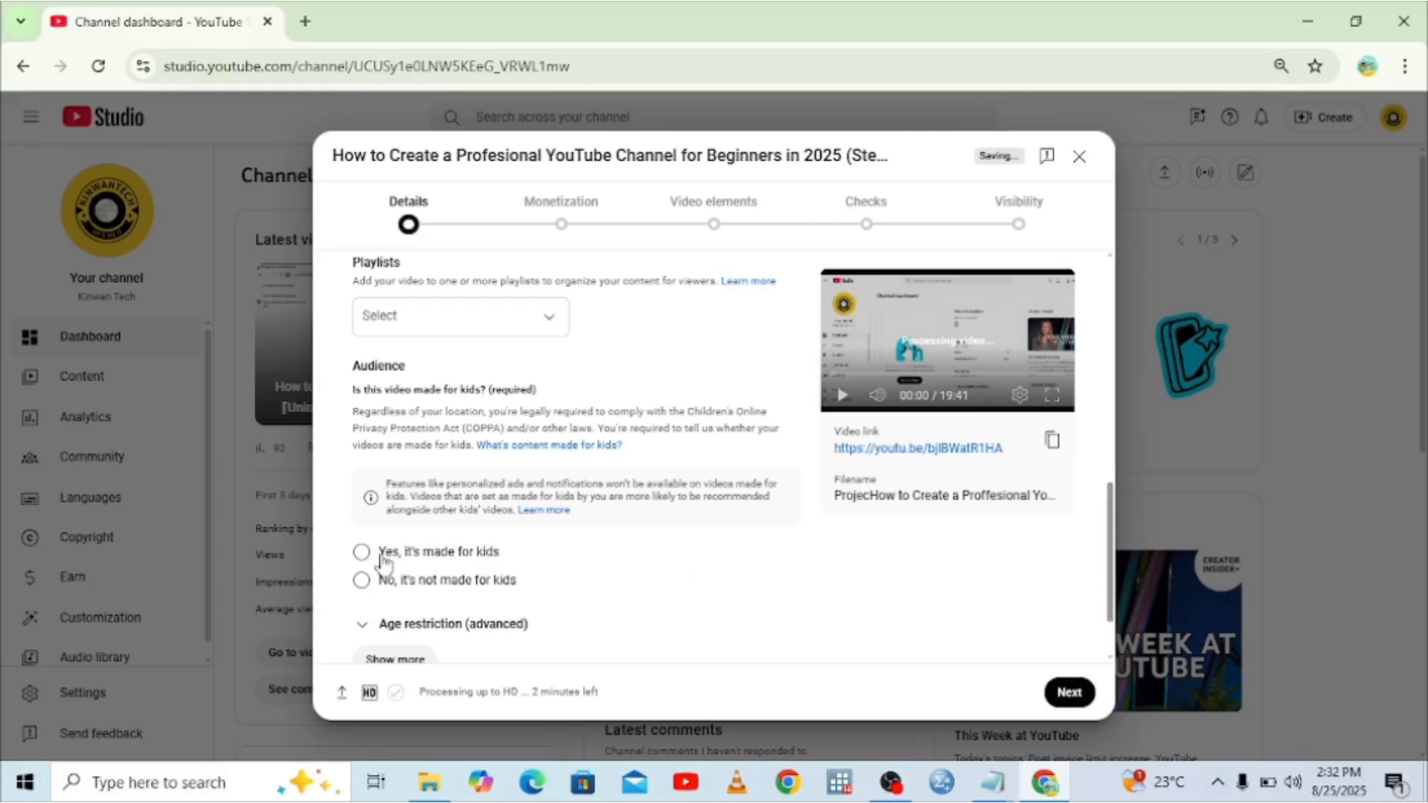
Mark the video as not made for kids and expand Show more down to Tags.
left_click(365, 581)
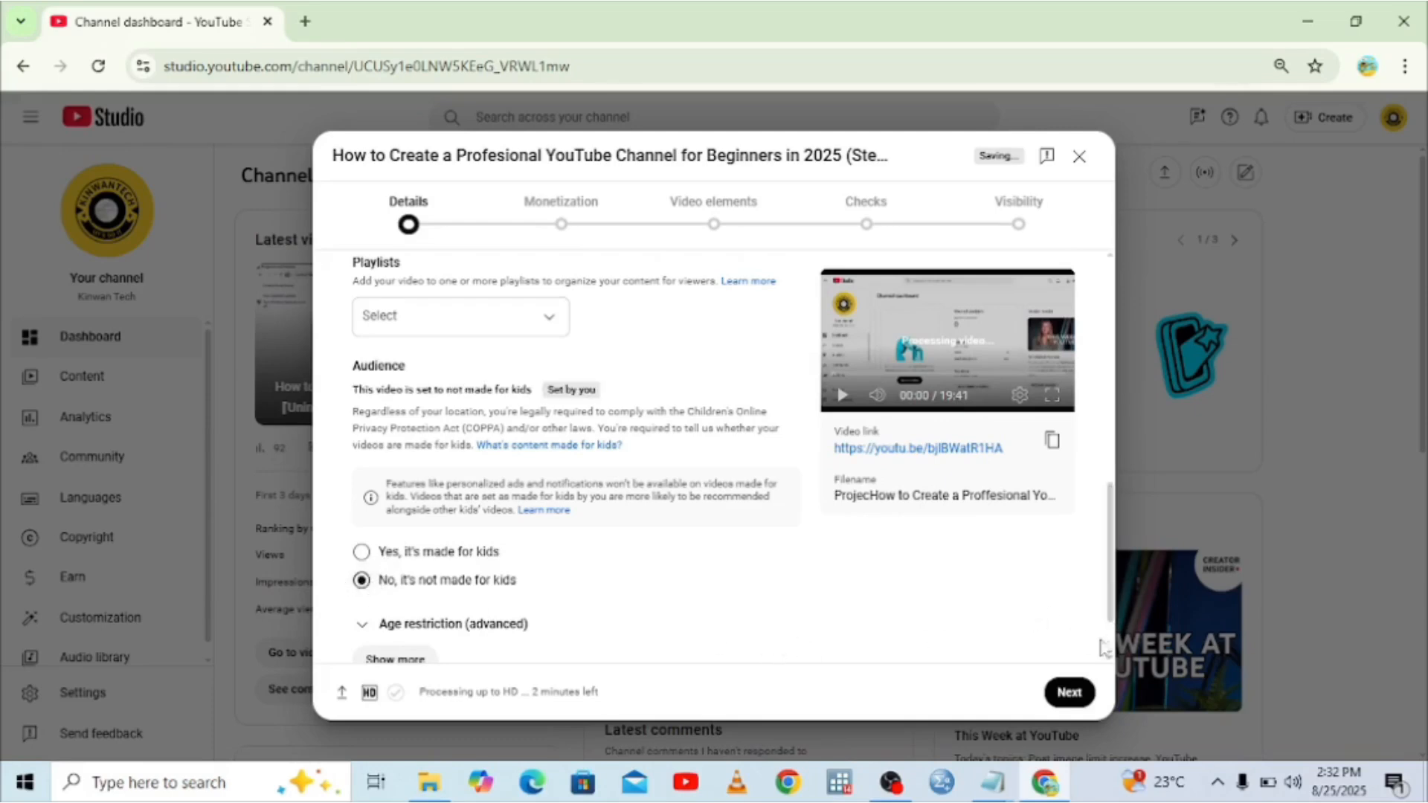
scroll(1103, 648, "down", 2)
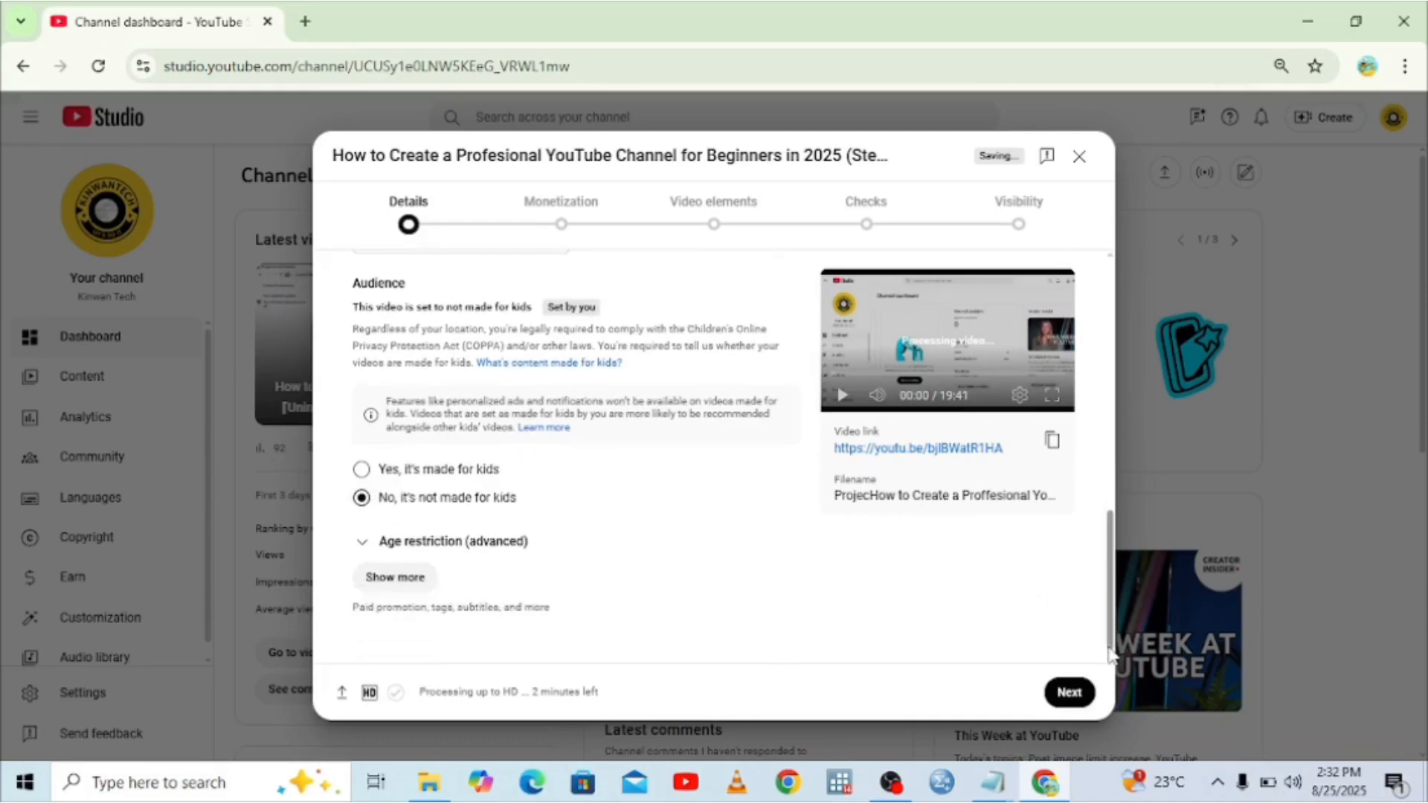
left_click(410, 586)
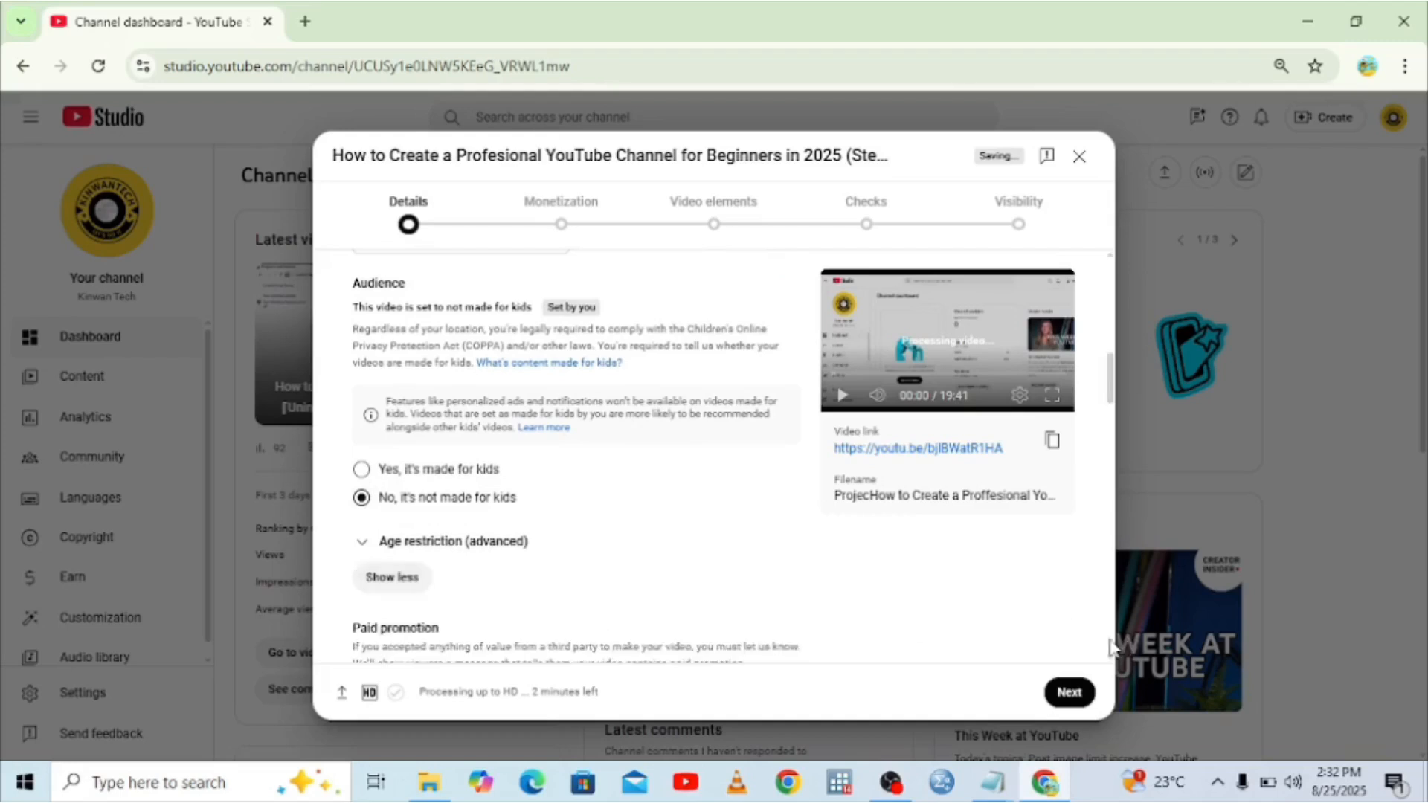
scroll(1110, 647, "down", 5)
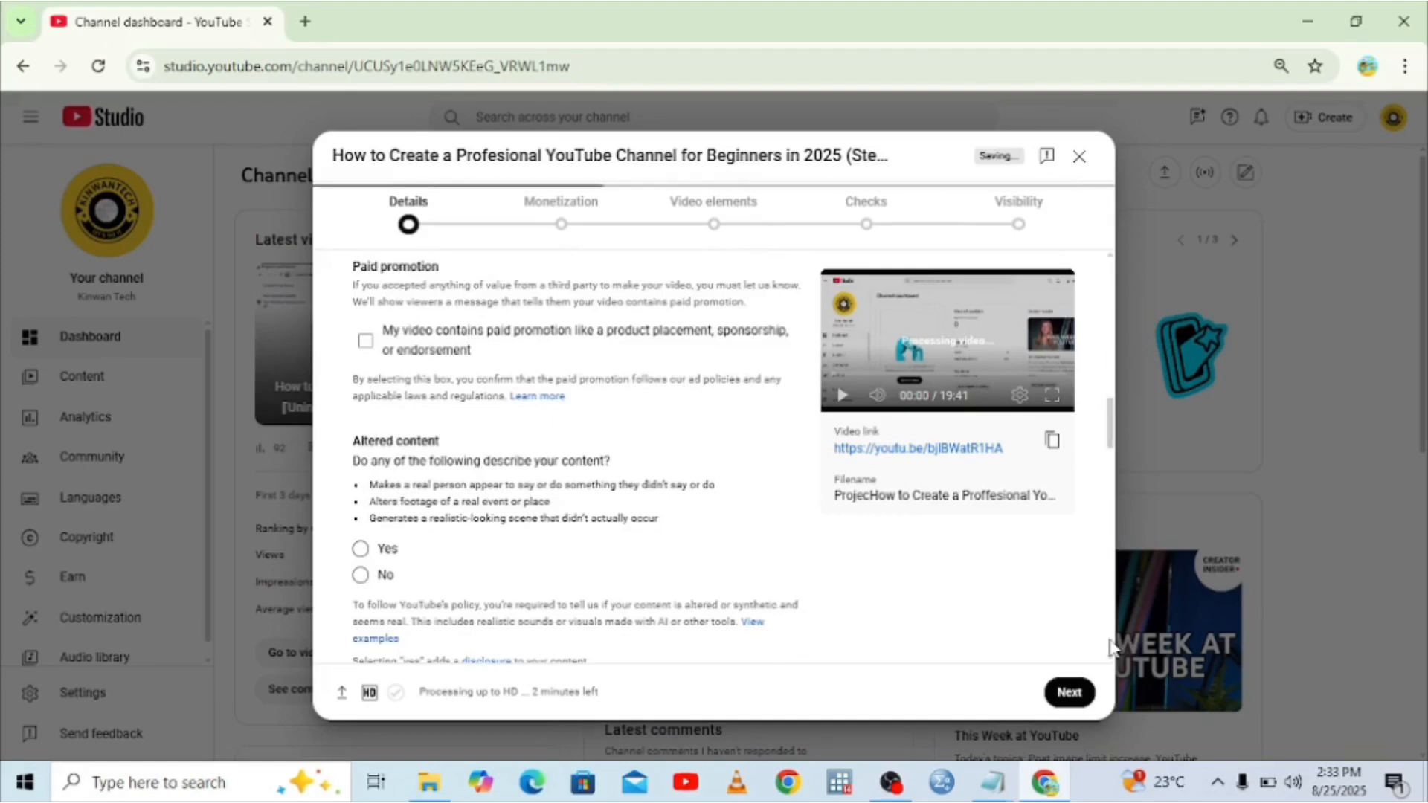
scroll(1110, 646, "down", 5)
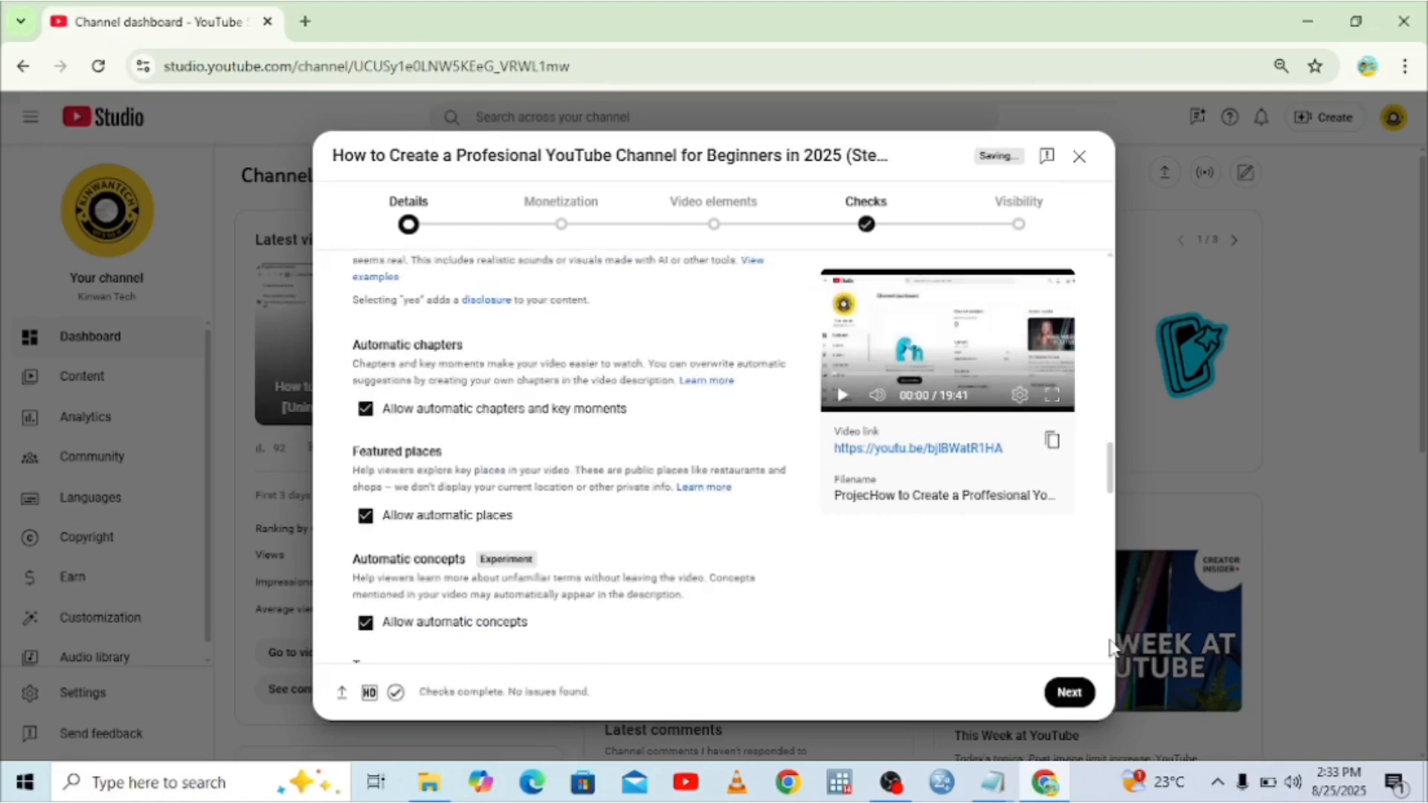
scroll(1114, 409, "up", 5)
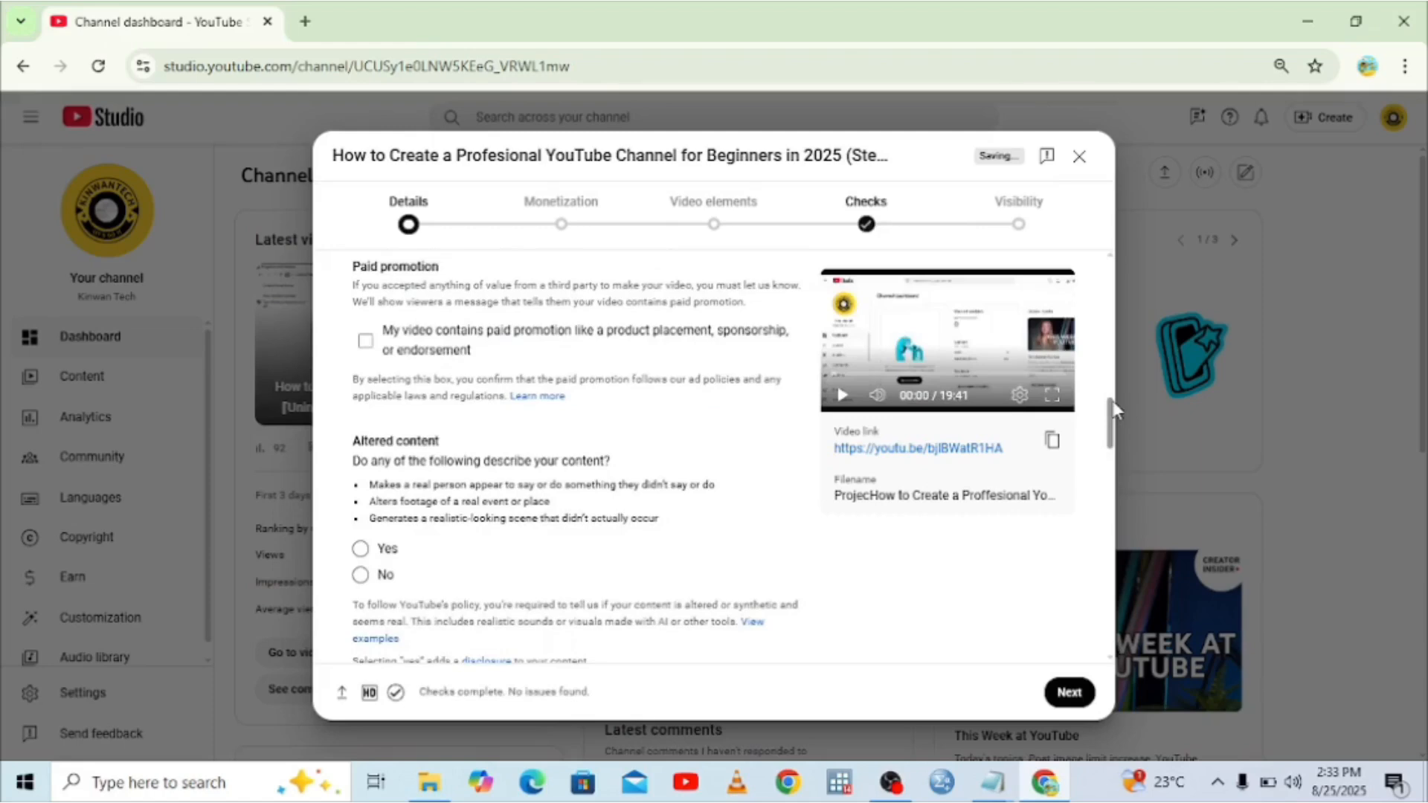
scroll(1114, 575, "down", 5)
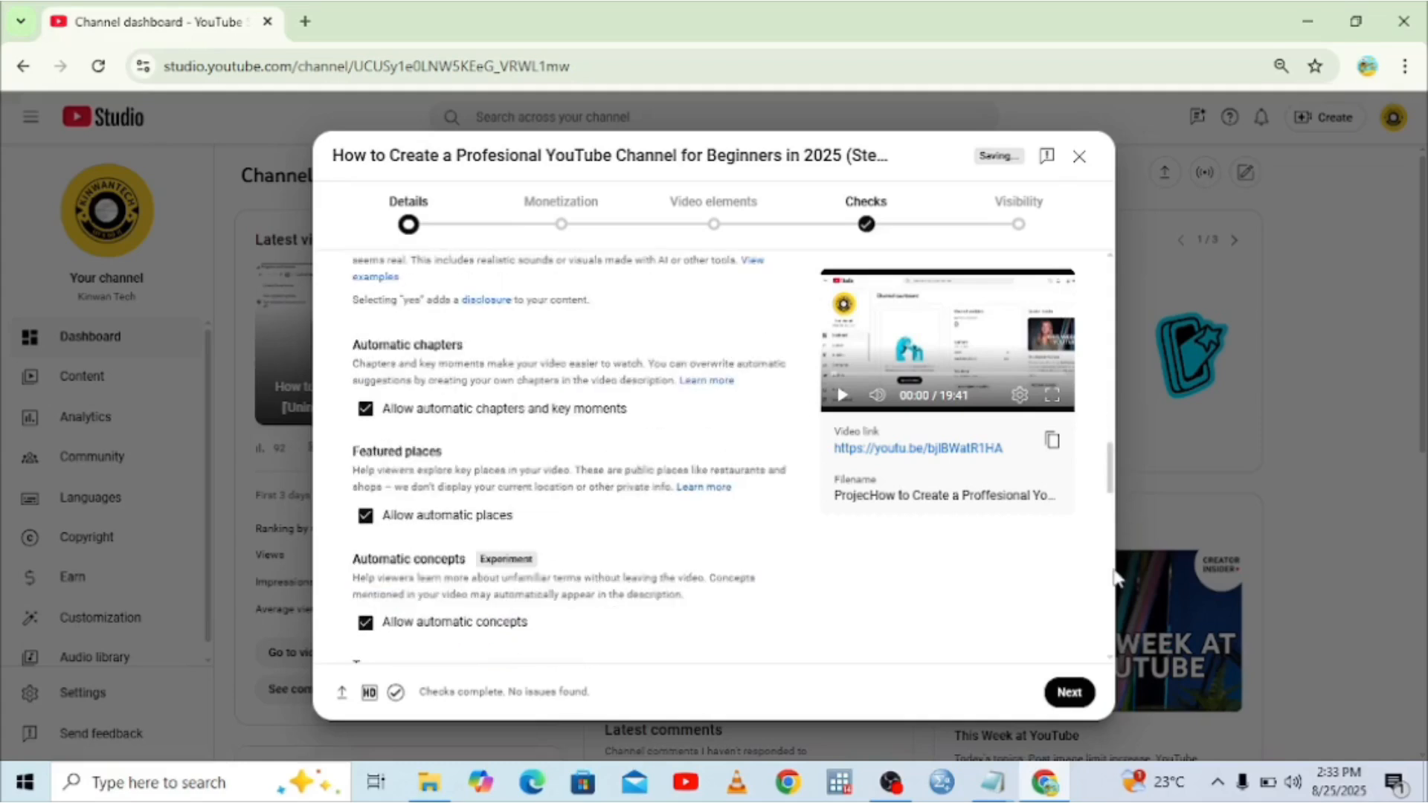
scroll(1114, 576, "down", 5)
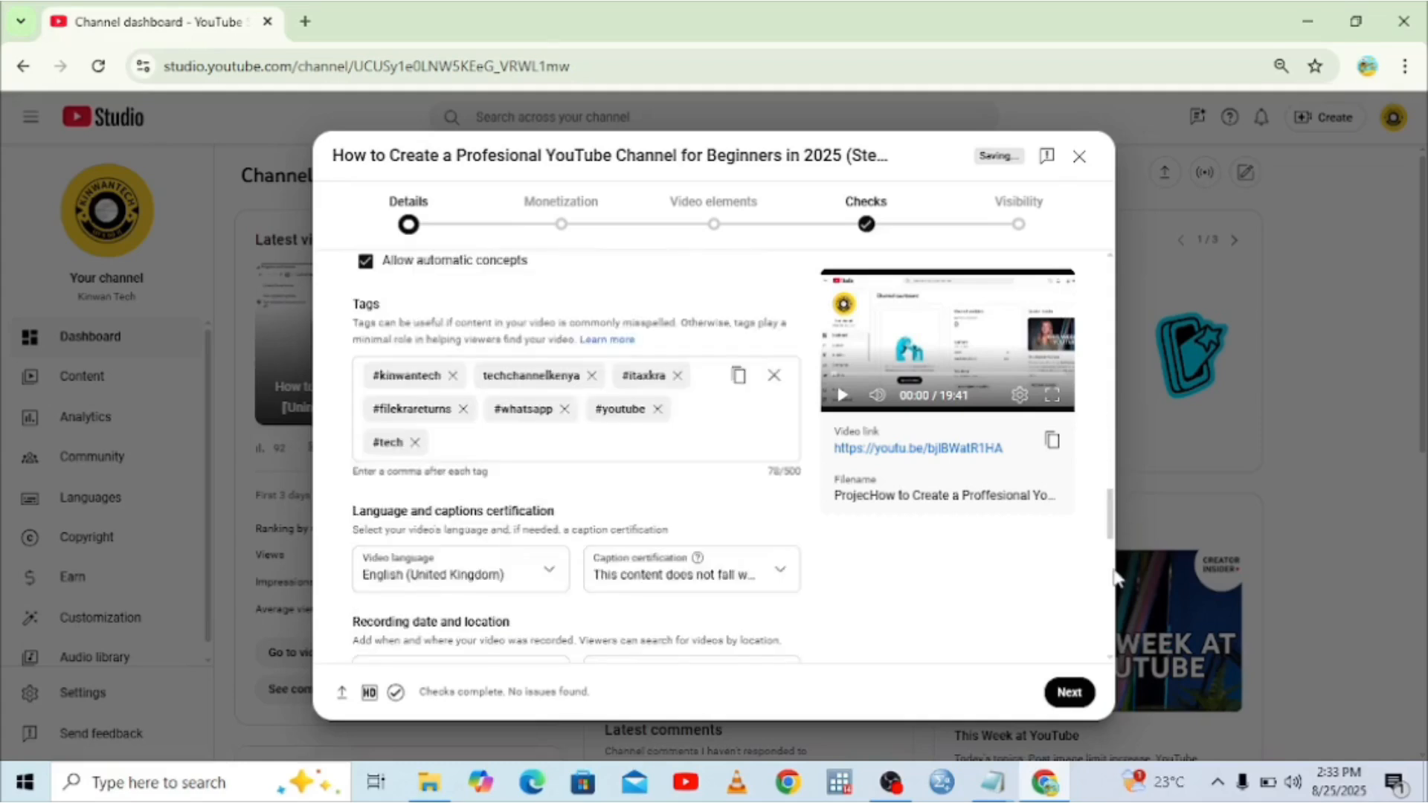
Remove the #tech, #filekrareturns, #youtube, #whatsapp and #itaxkra tags.
left_click(415, 443)
left_click(462, 409)
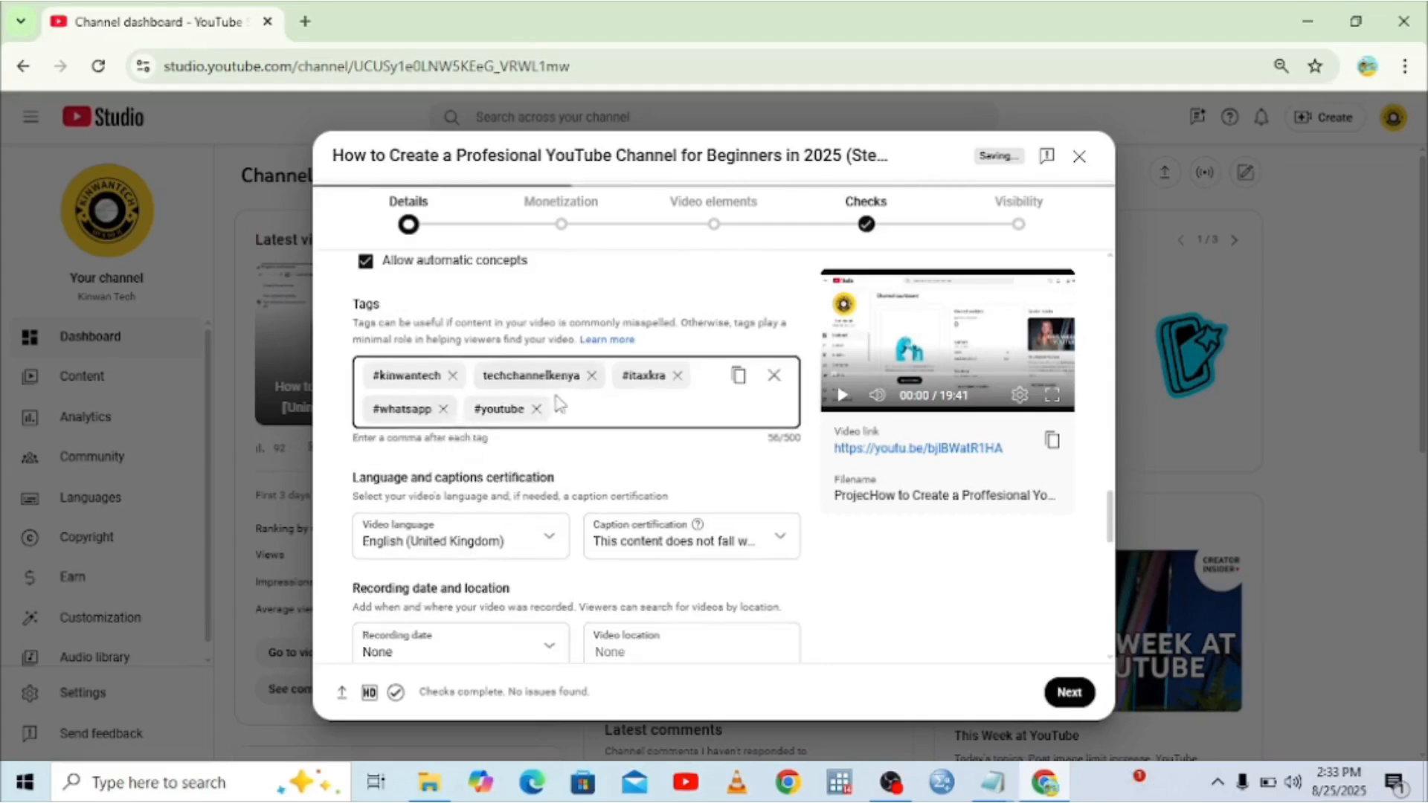
left_click(536, 408)
left_click(443, 409)
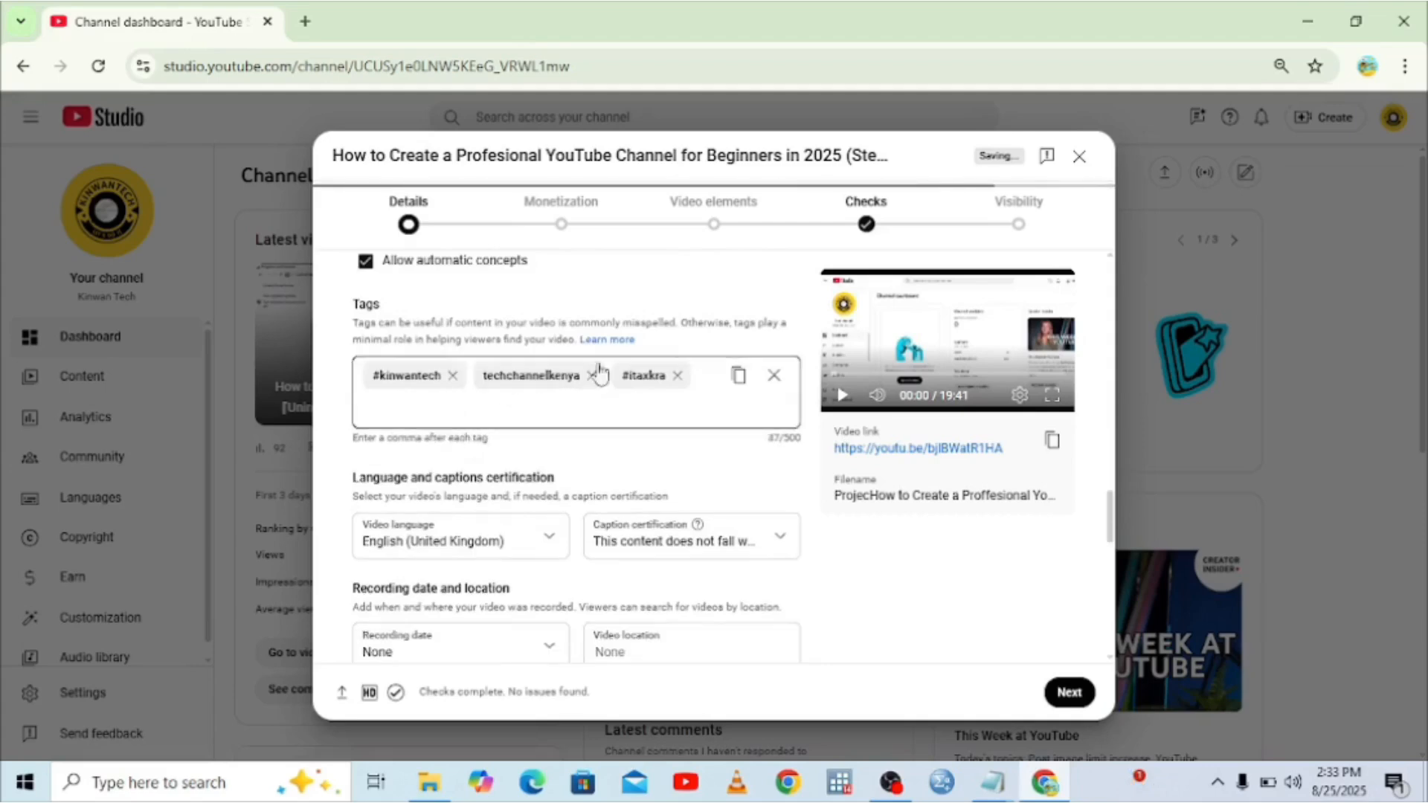
left_click(677, 375)
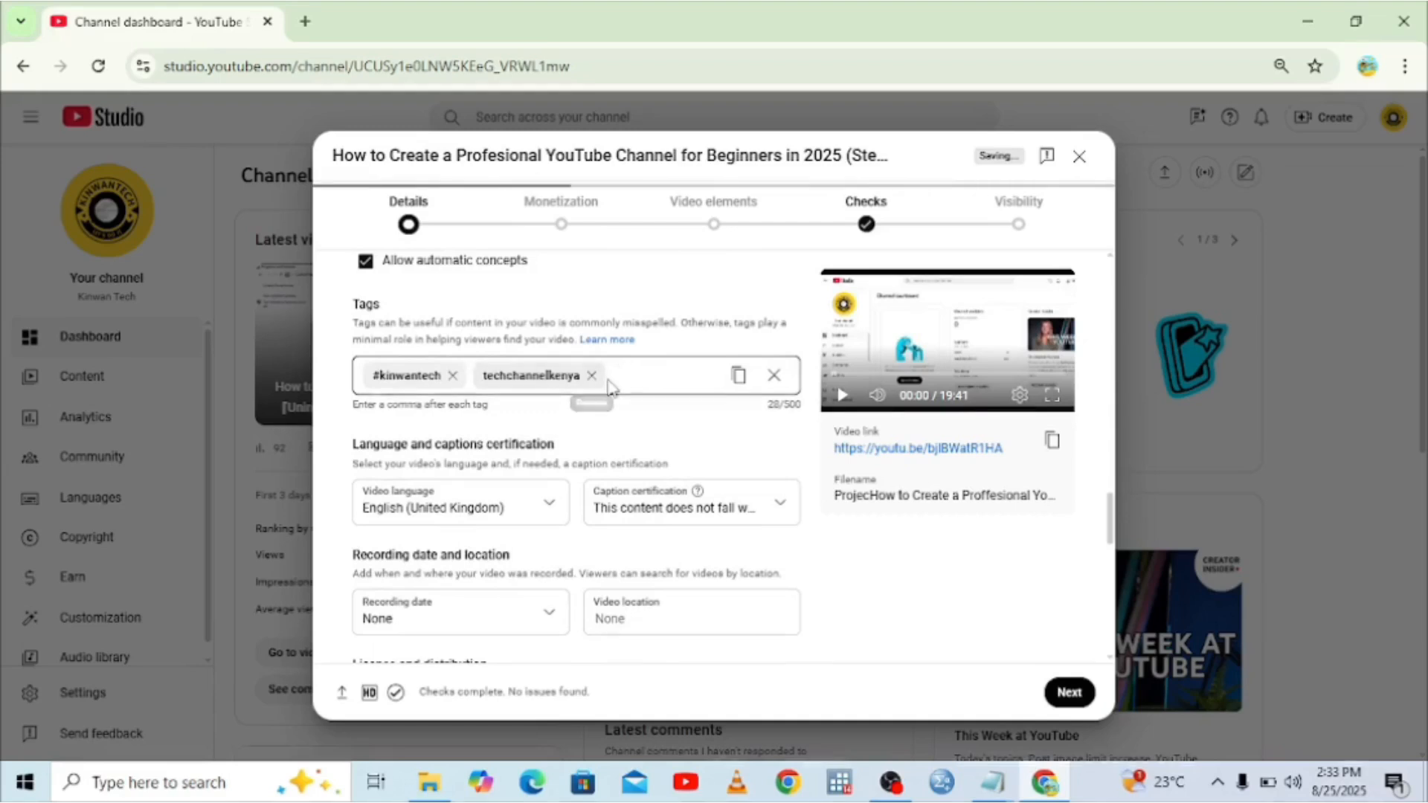
left_click(630, 376)
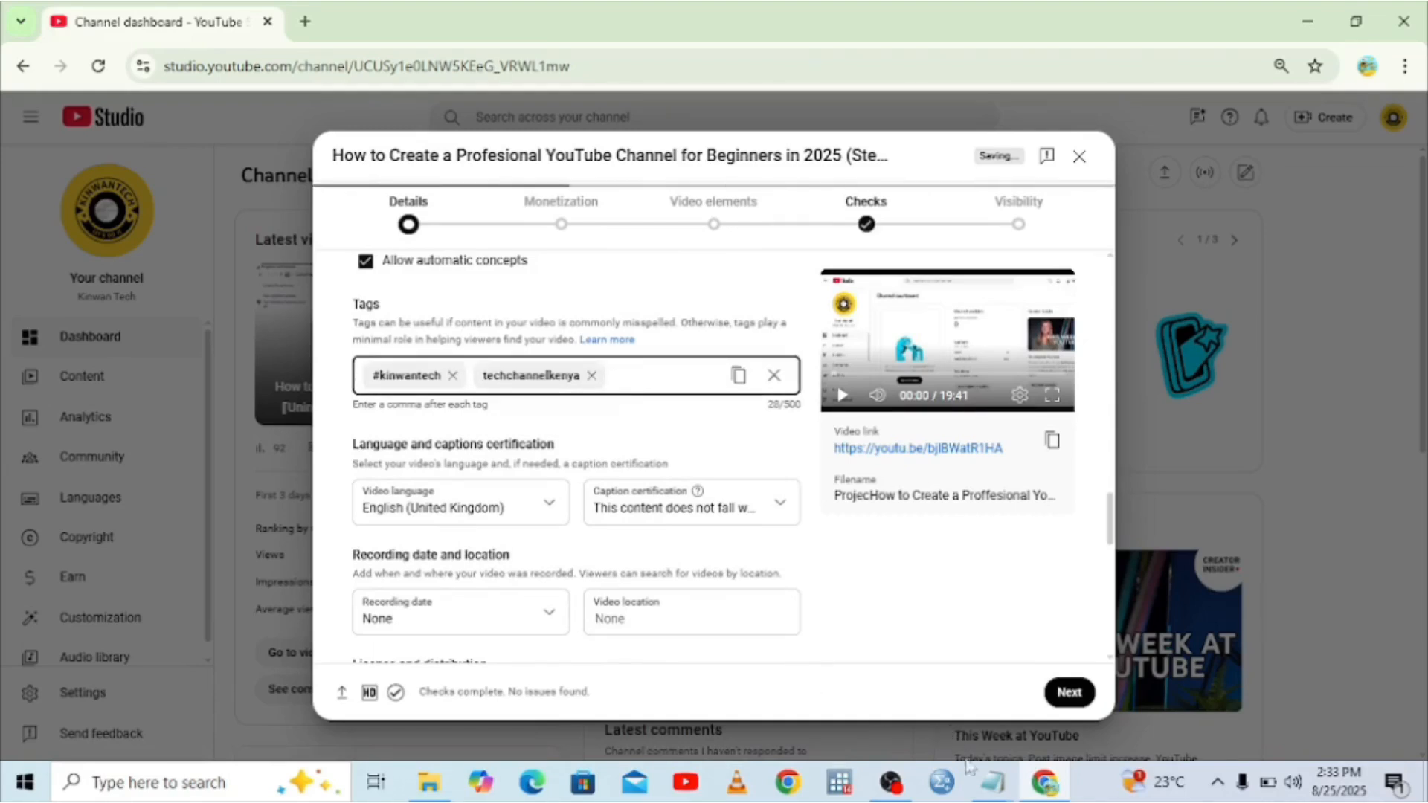
Copy the hashtag line (#youtubeprofessionaltutorial, #youtubetipsandtricks, #youtubecoach) from the youtube Notepad notes.
mouse_move(991, 788)
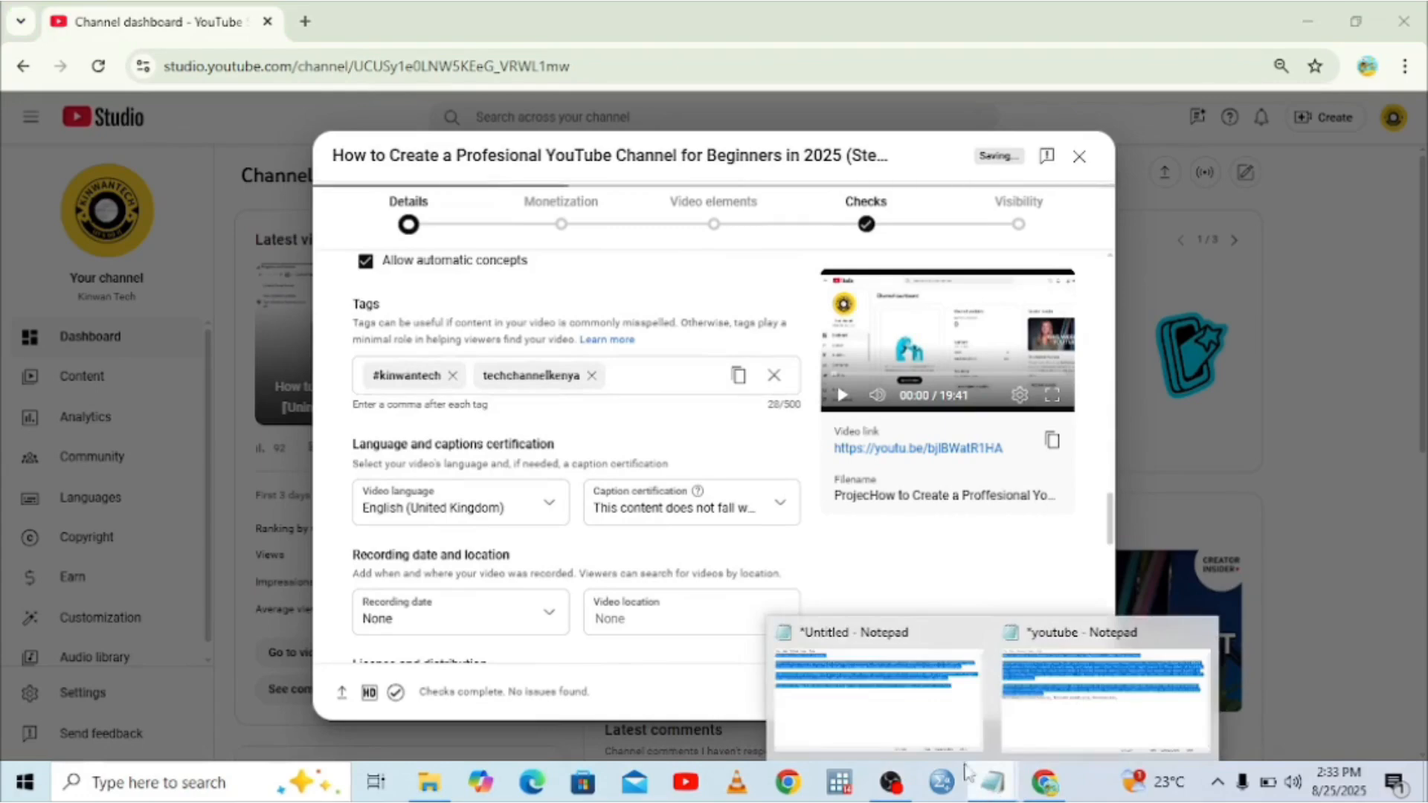
mouse_move(951, 749)
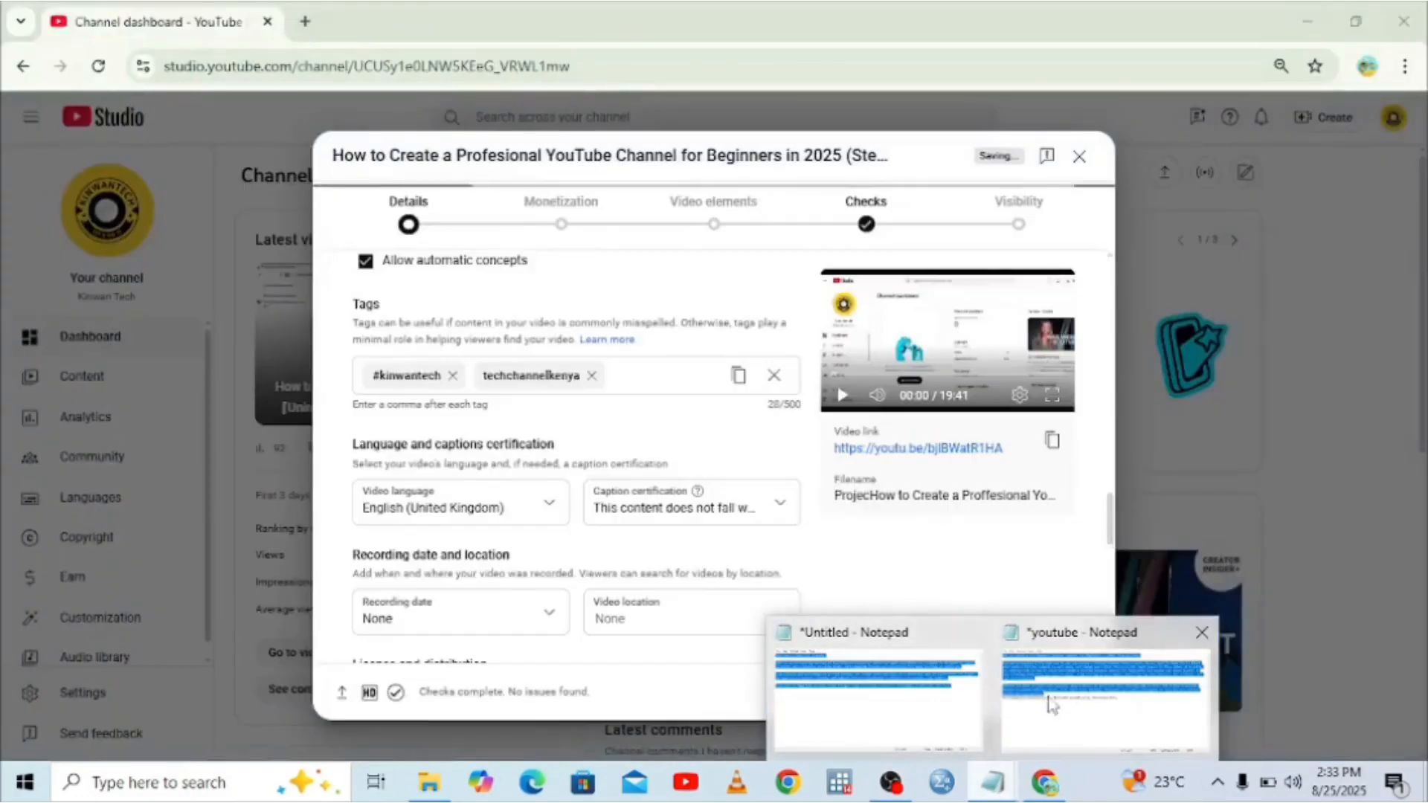
left_click(1101, 700)
left_click_drag(757, 446, 174, 451)
right_click(219, 448)
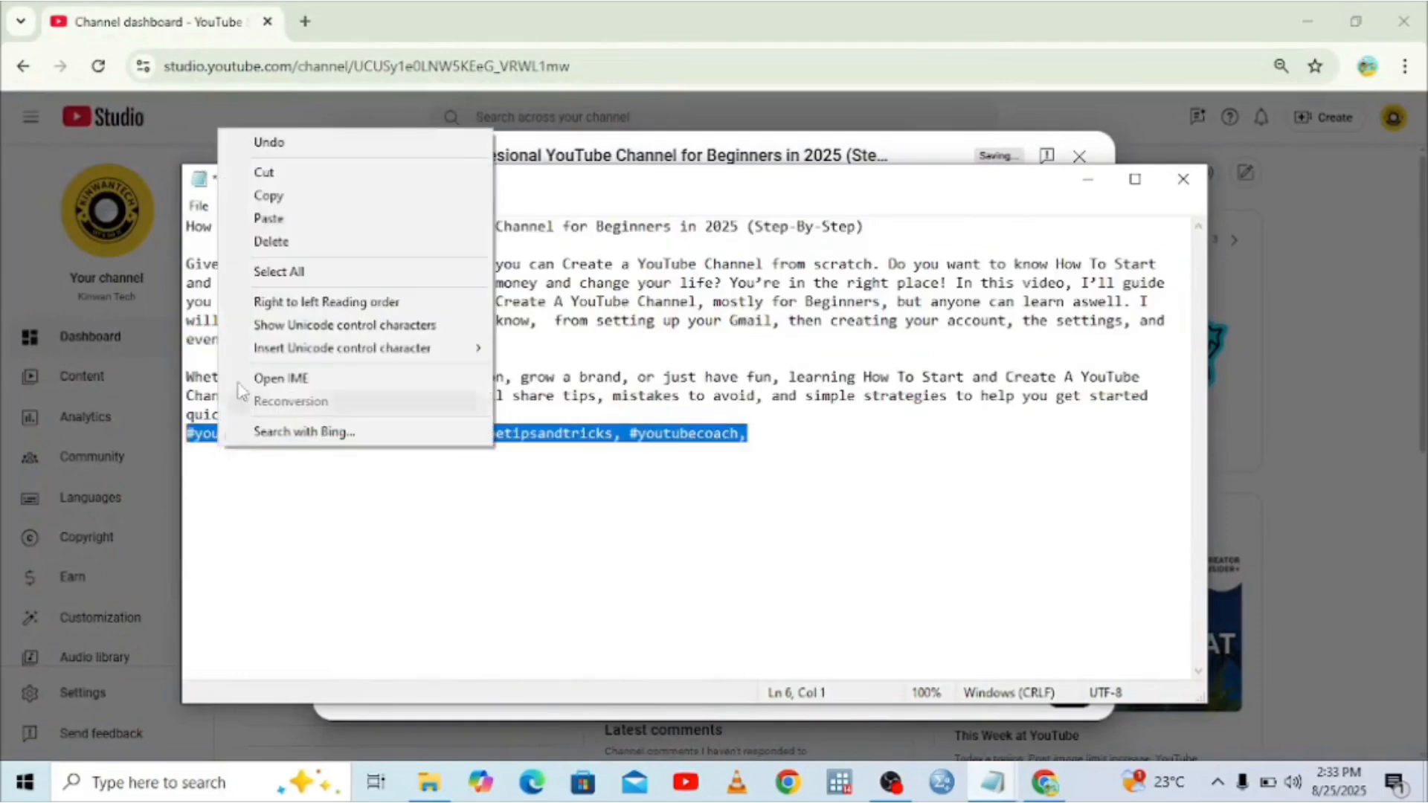
left_click(280, 200)
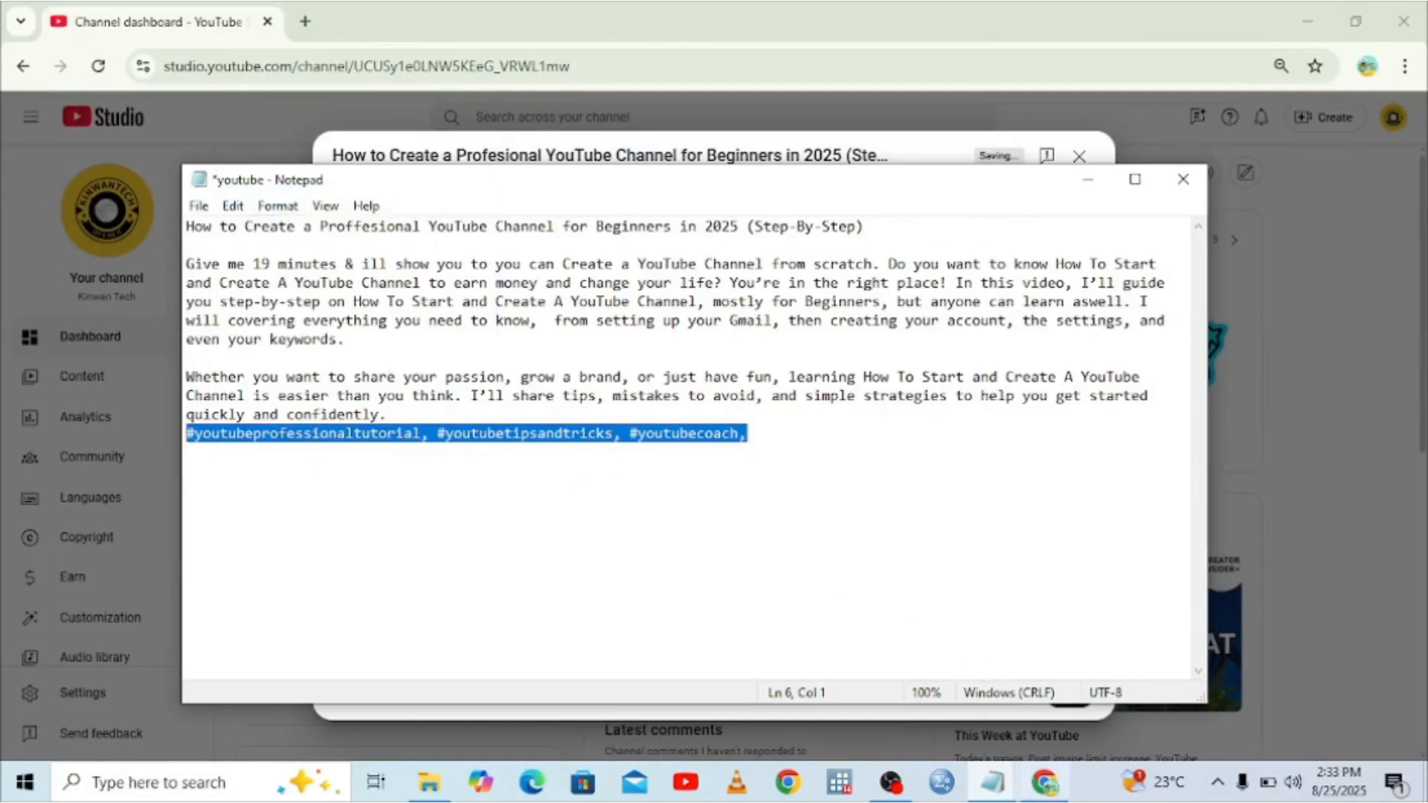
Paste the copied hashtags into the video's Tags field, bringing it to five tags.
left_click(1046, 783)
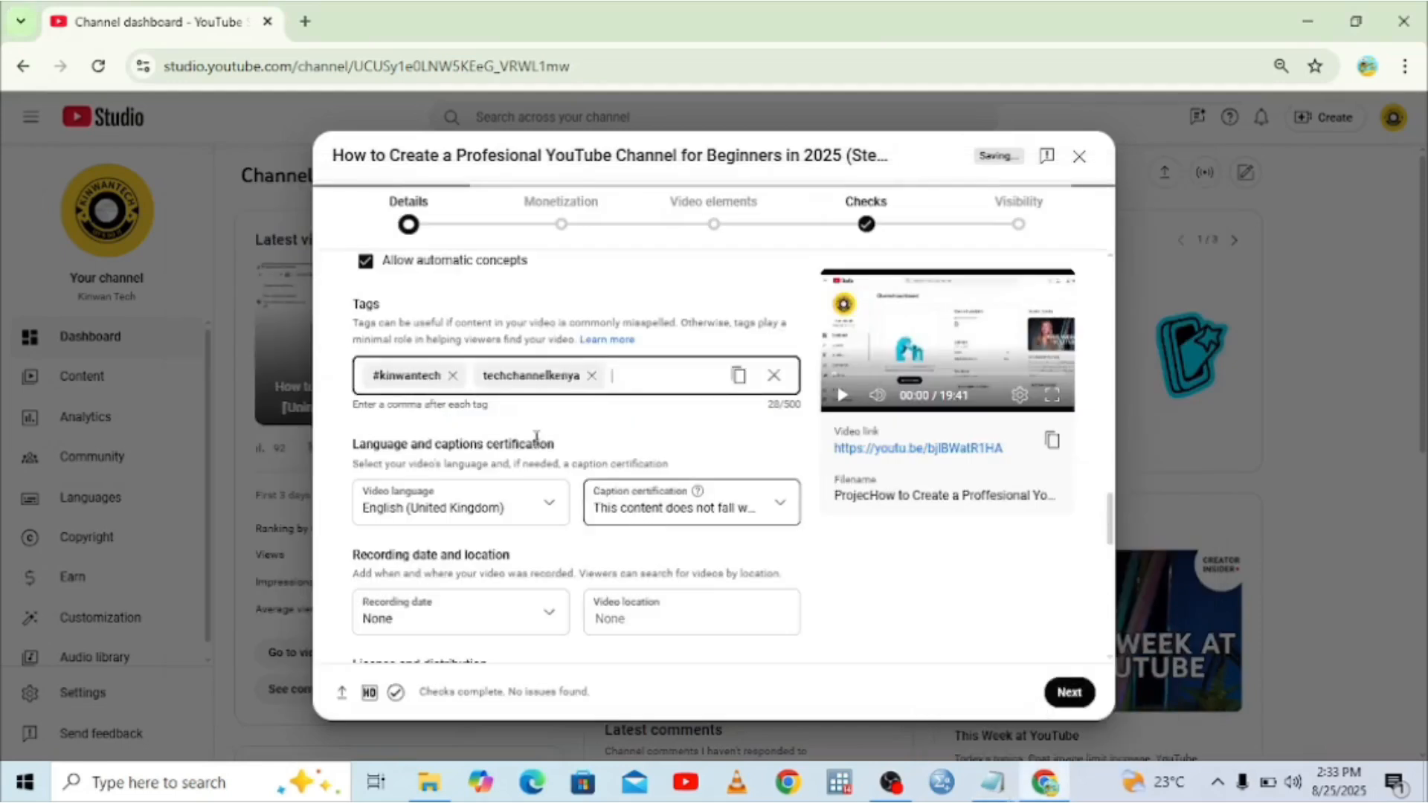
left_click(613, 376)
right_click(616, 376)
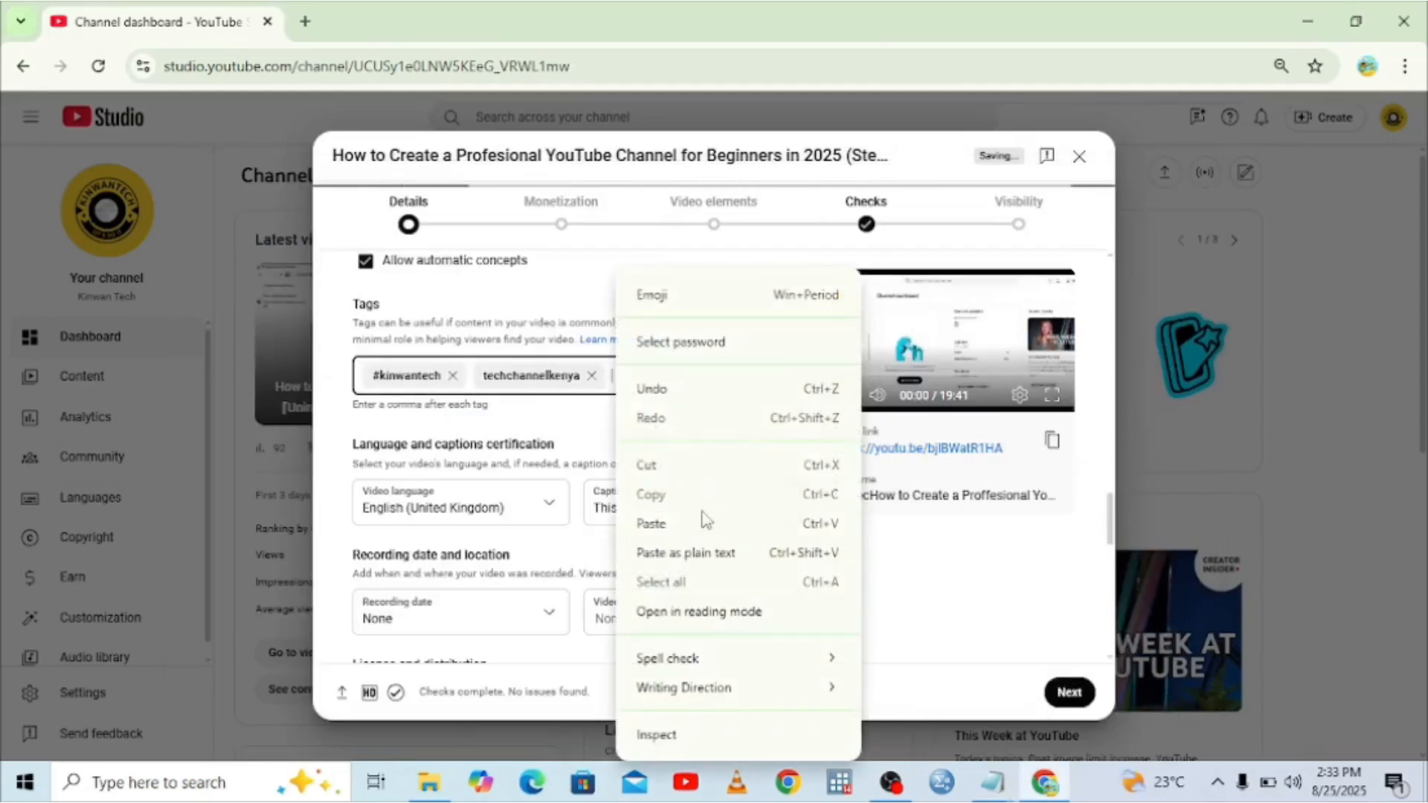
left_click(682, 532)
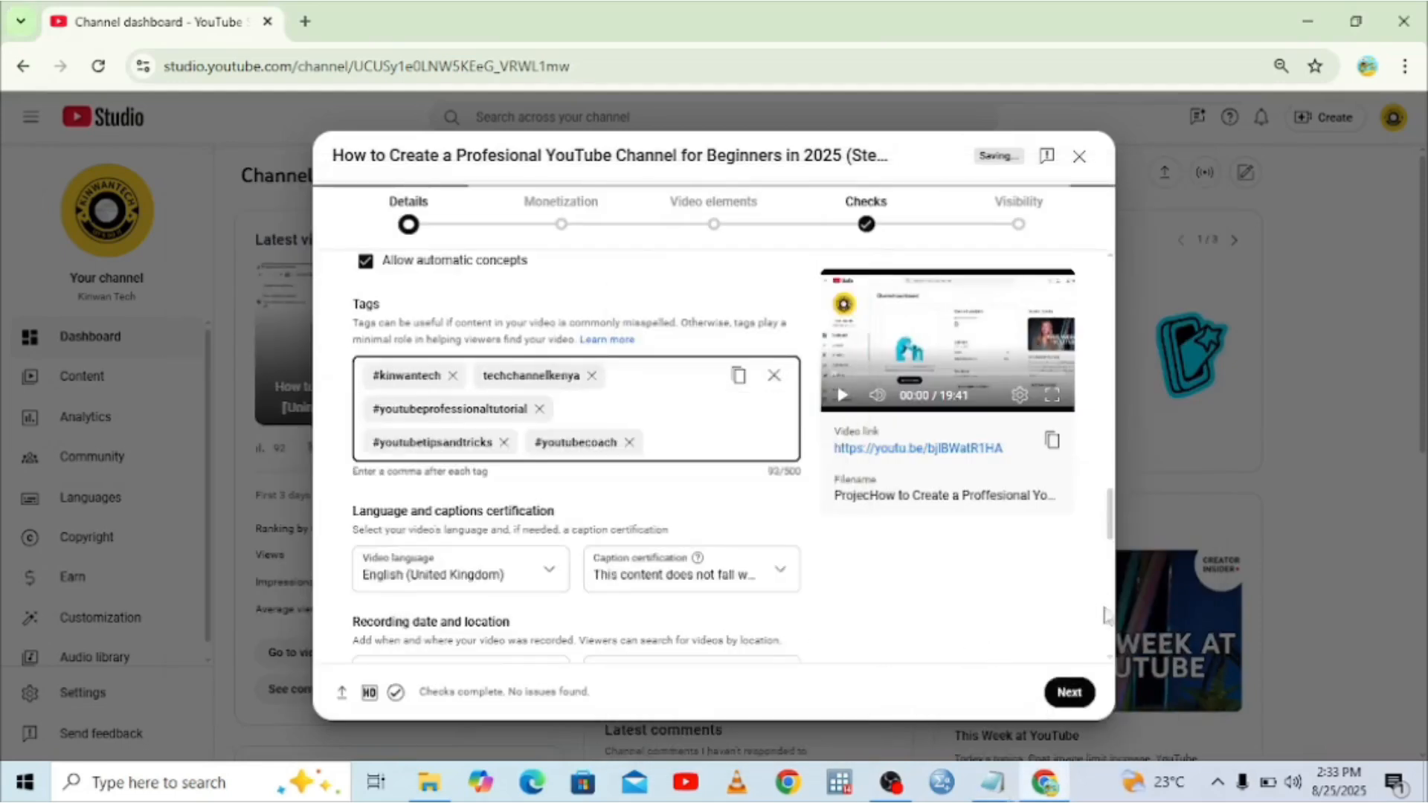
scroll(1108, 634, "down", 5)
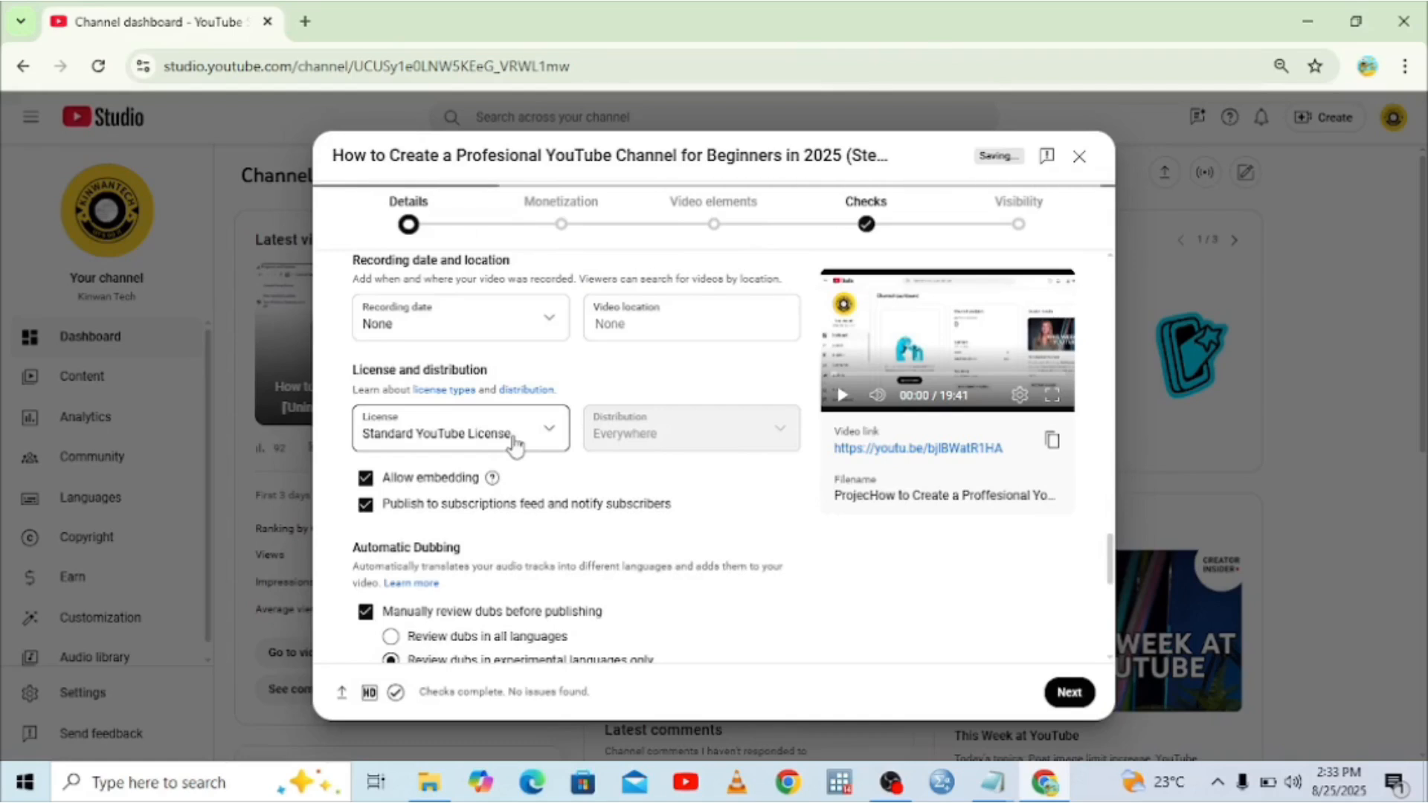
Switch the license from Standard YouTube License to Creative Commons - Attribution, then recheck it.
left_click(512, 445)
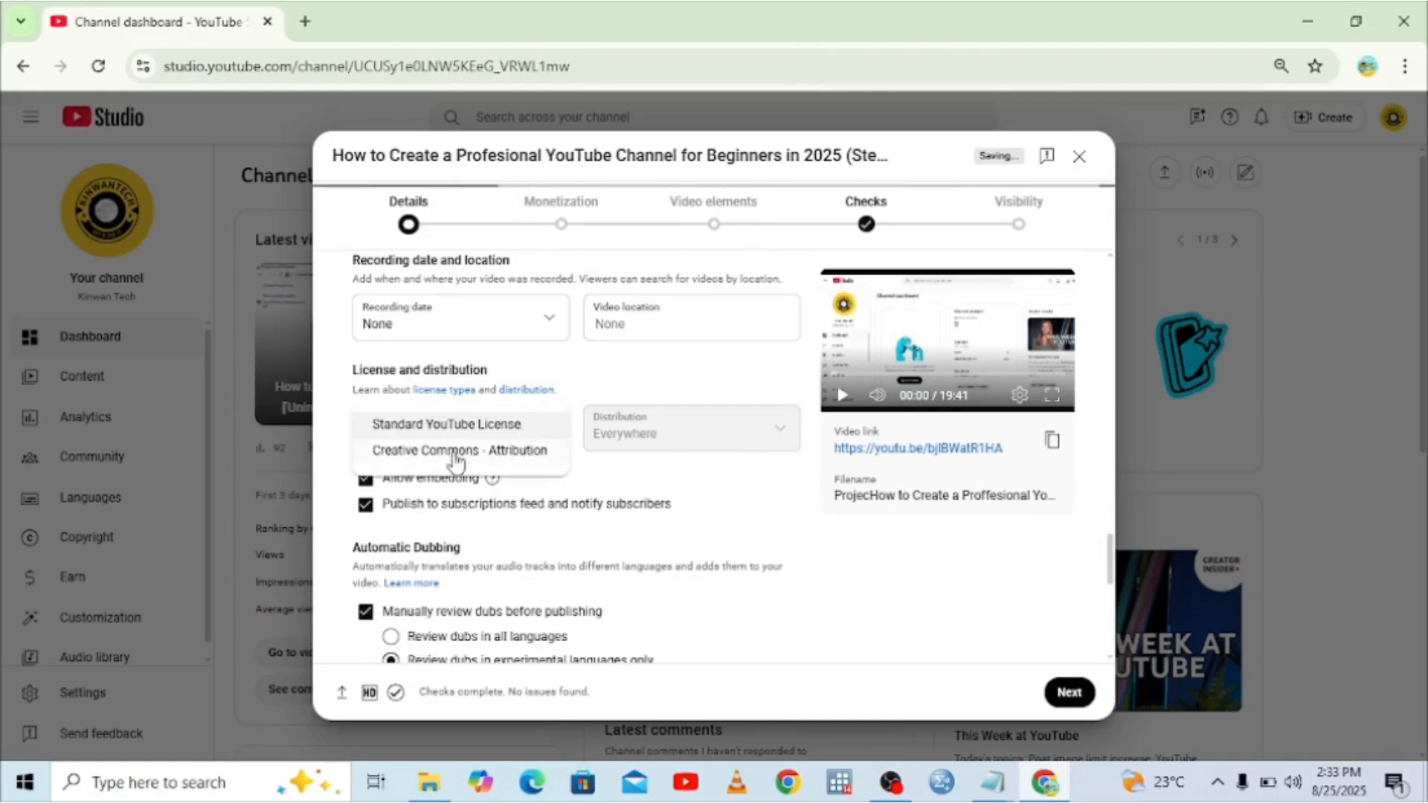
left_click(453, 459)
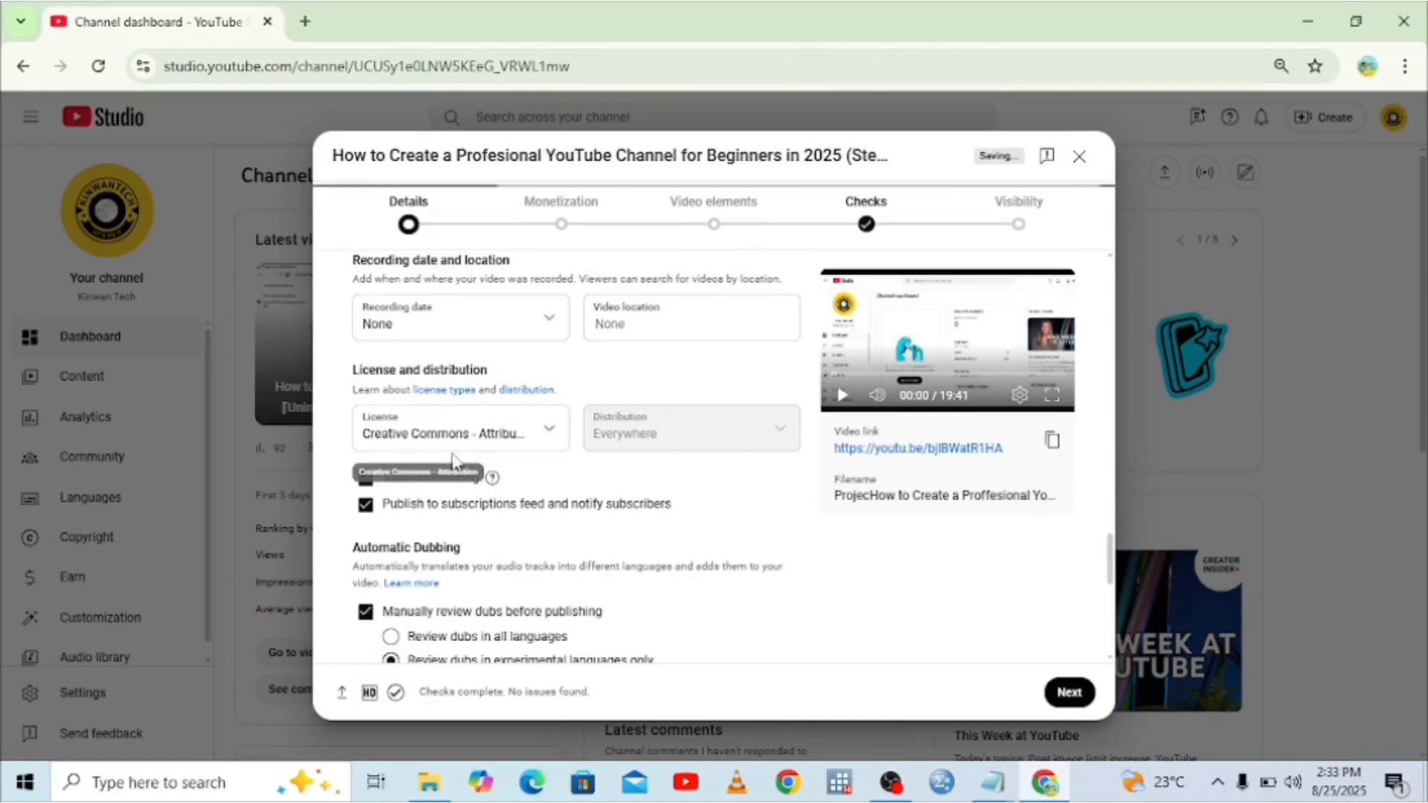
left_click(533, 440)
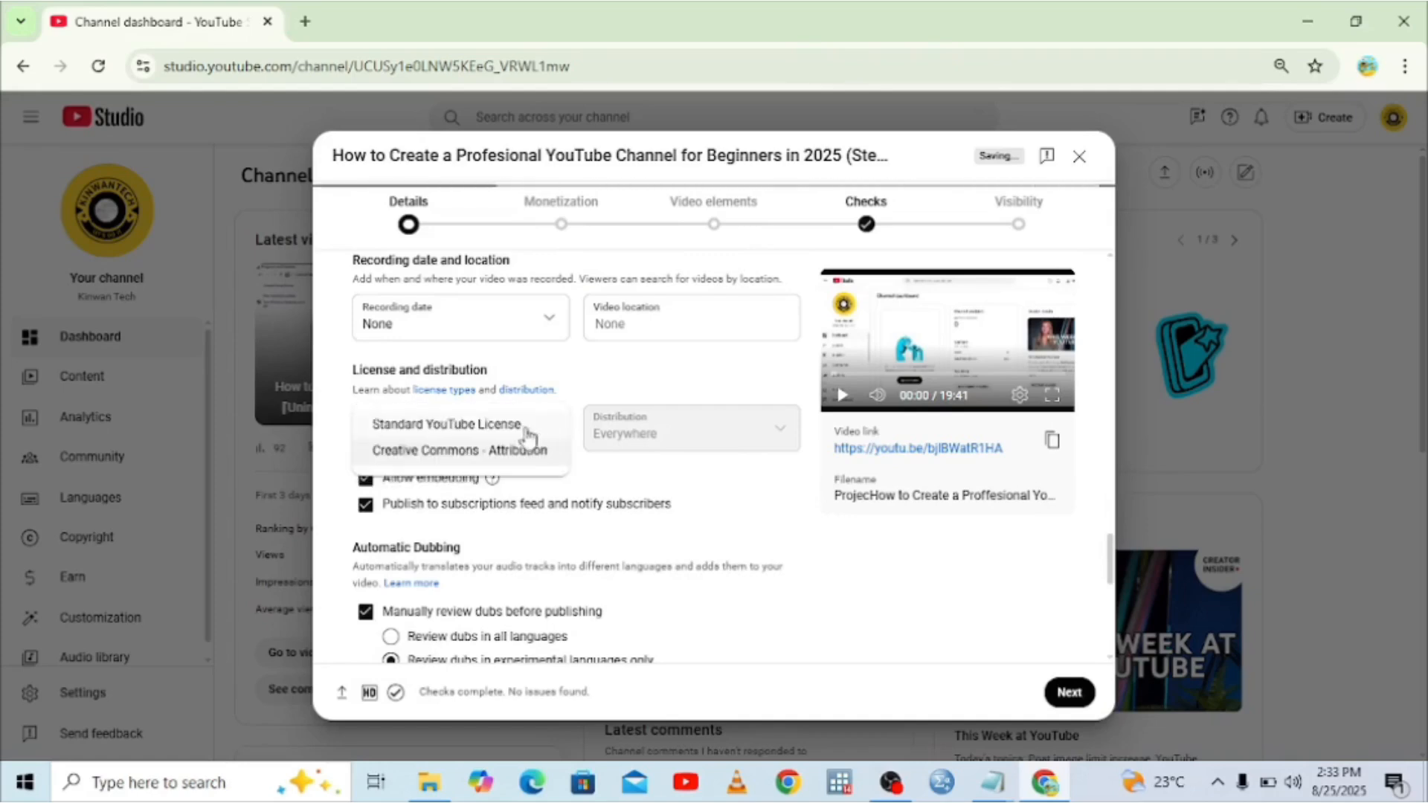
left_click(491, 460)
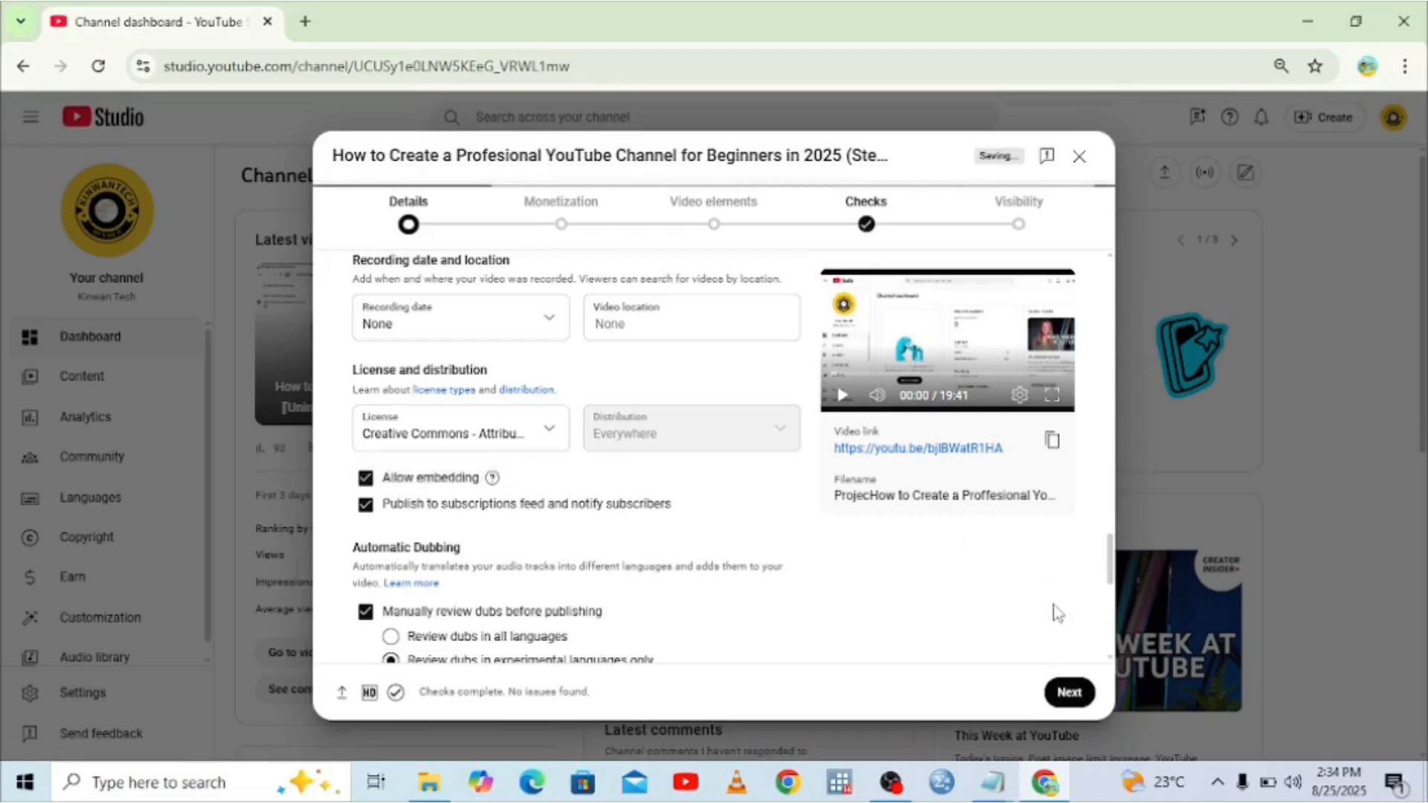
Scroll to the end of the Details pane and move on to the Monetization step.
left_click(1110, 627)
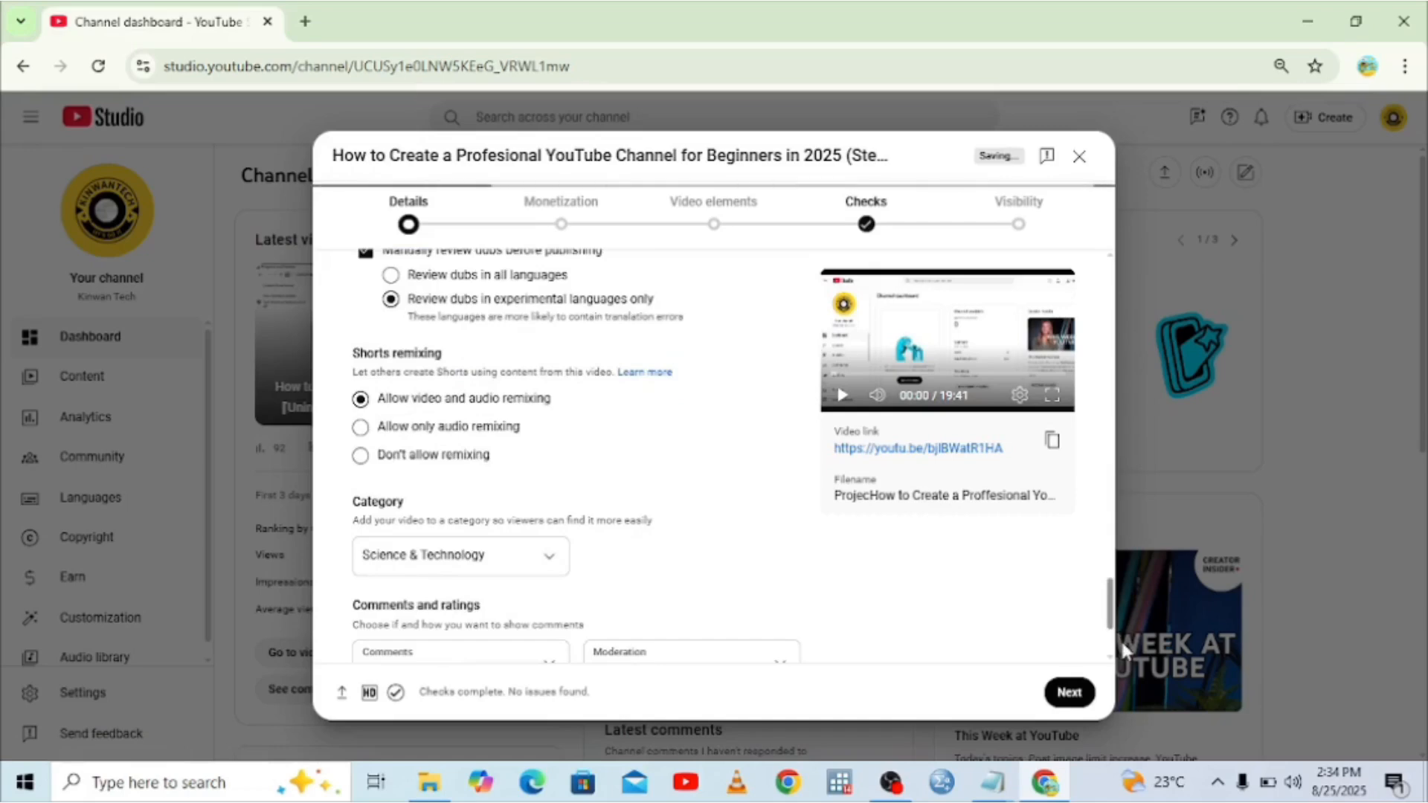
left_click(1112, 648)
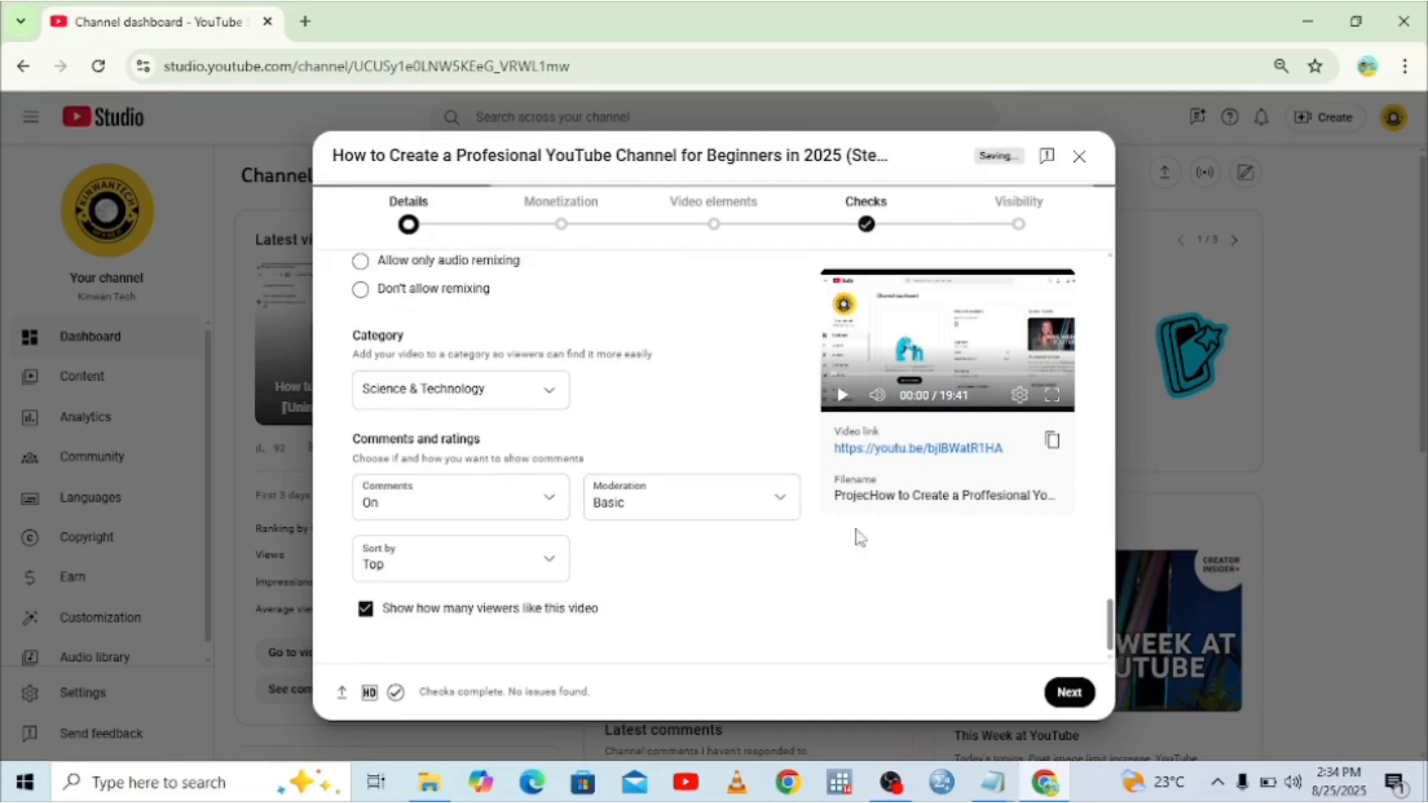
left_click(562, 230)
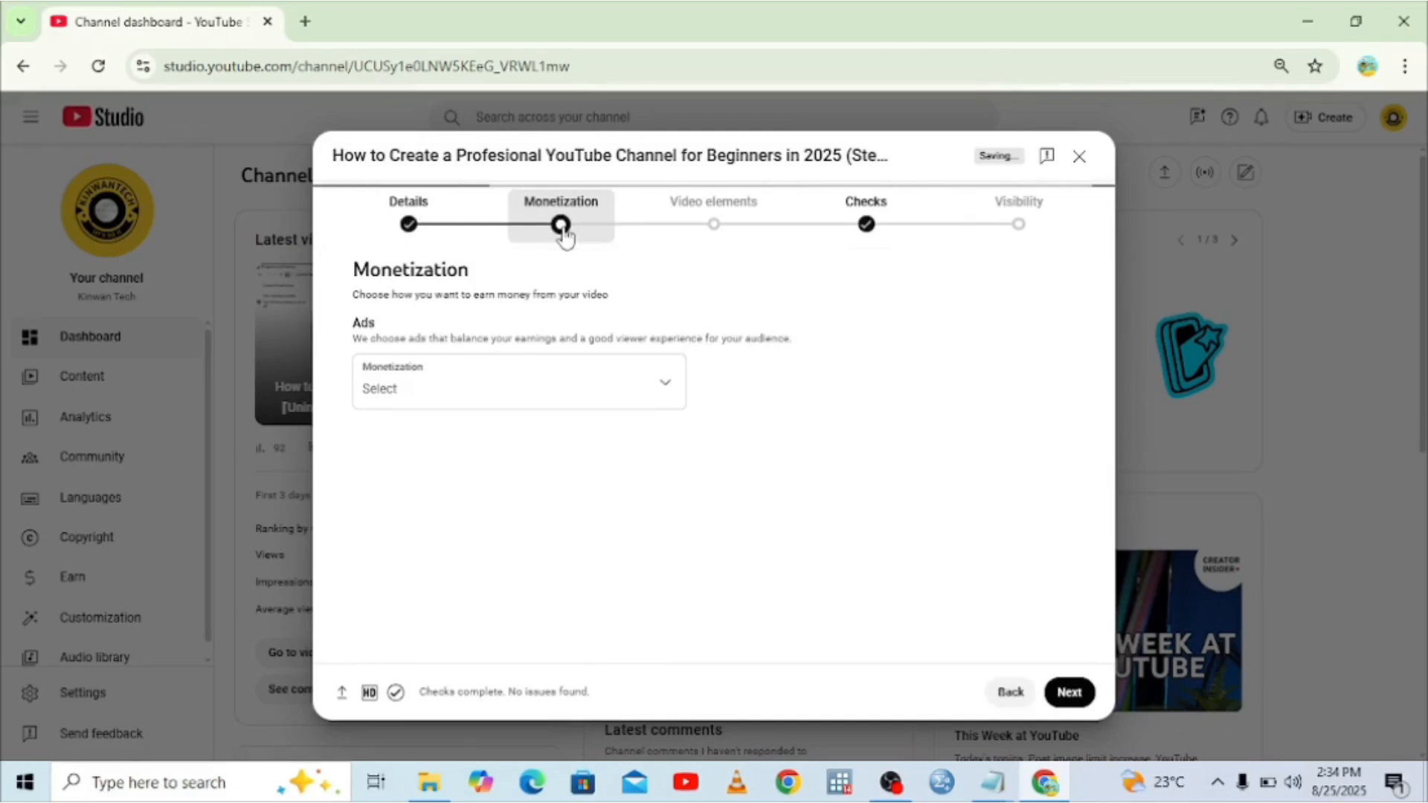
Set ads monetization to On, confirm with Done, and proceed to the Ad suitability step.
left_click(664, 378)
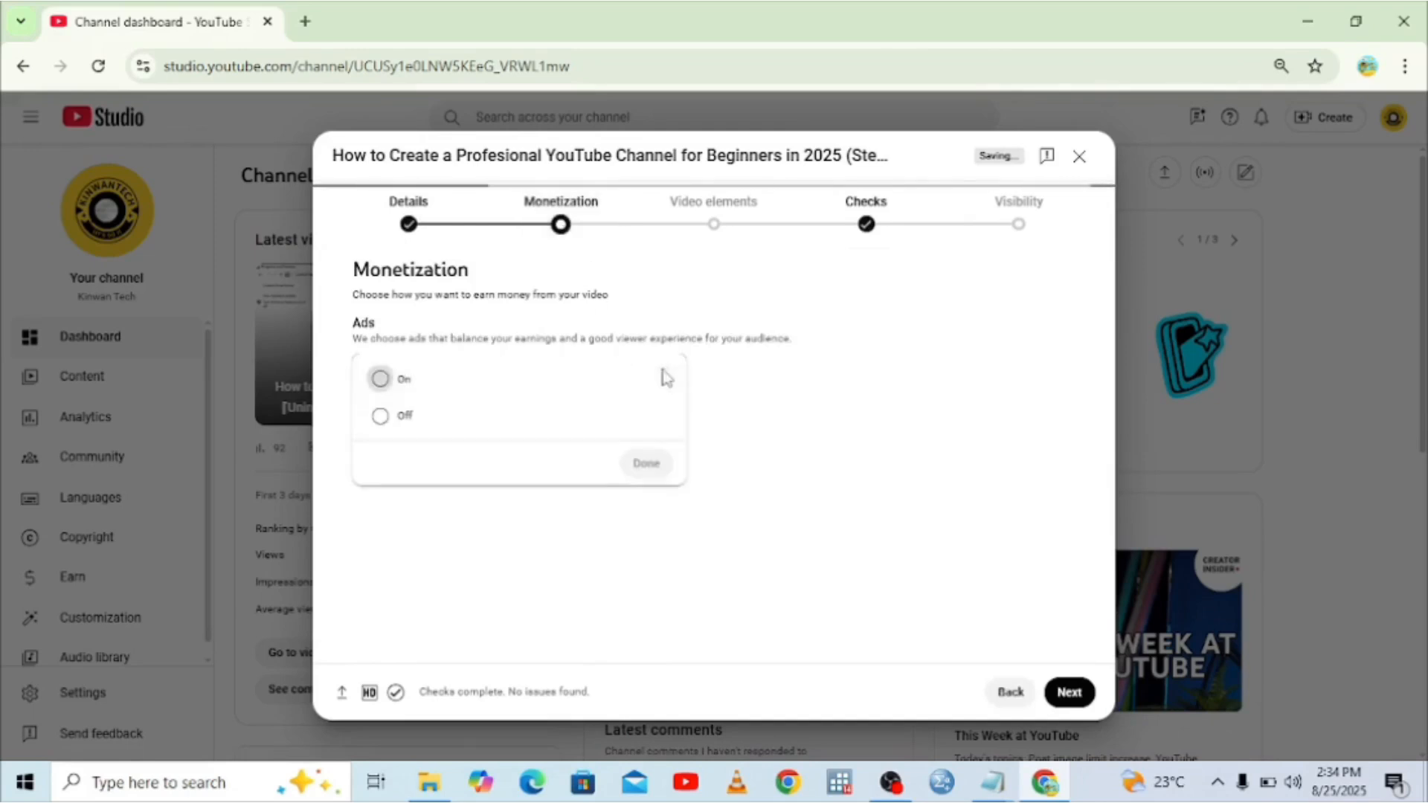
left_click(381, 379)
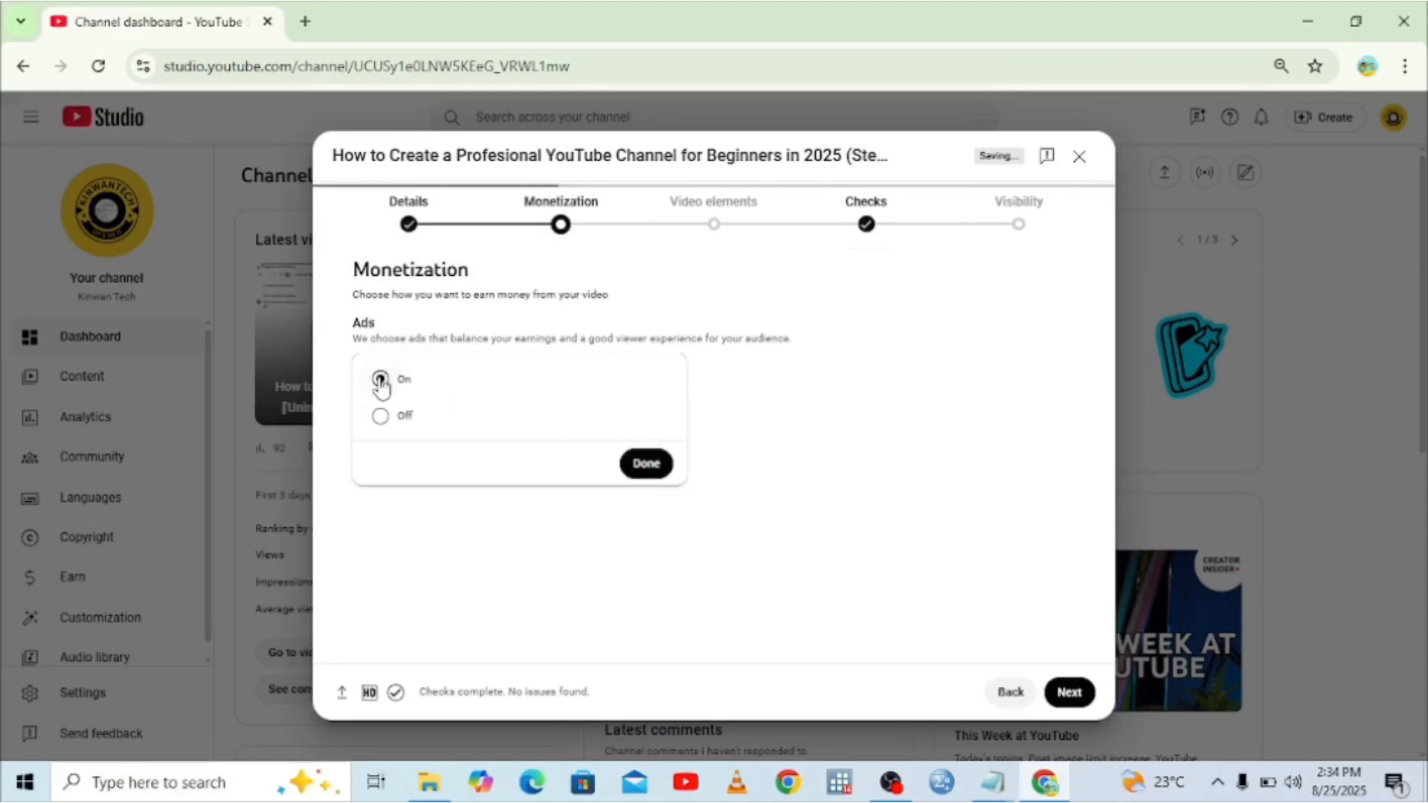
left_click(658, 468)
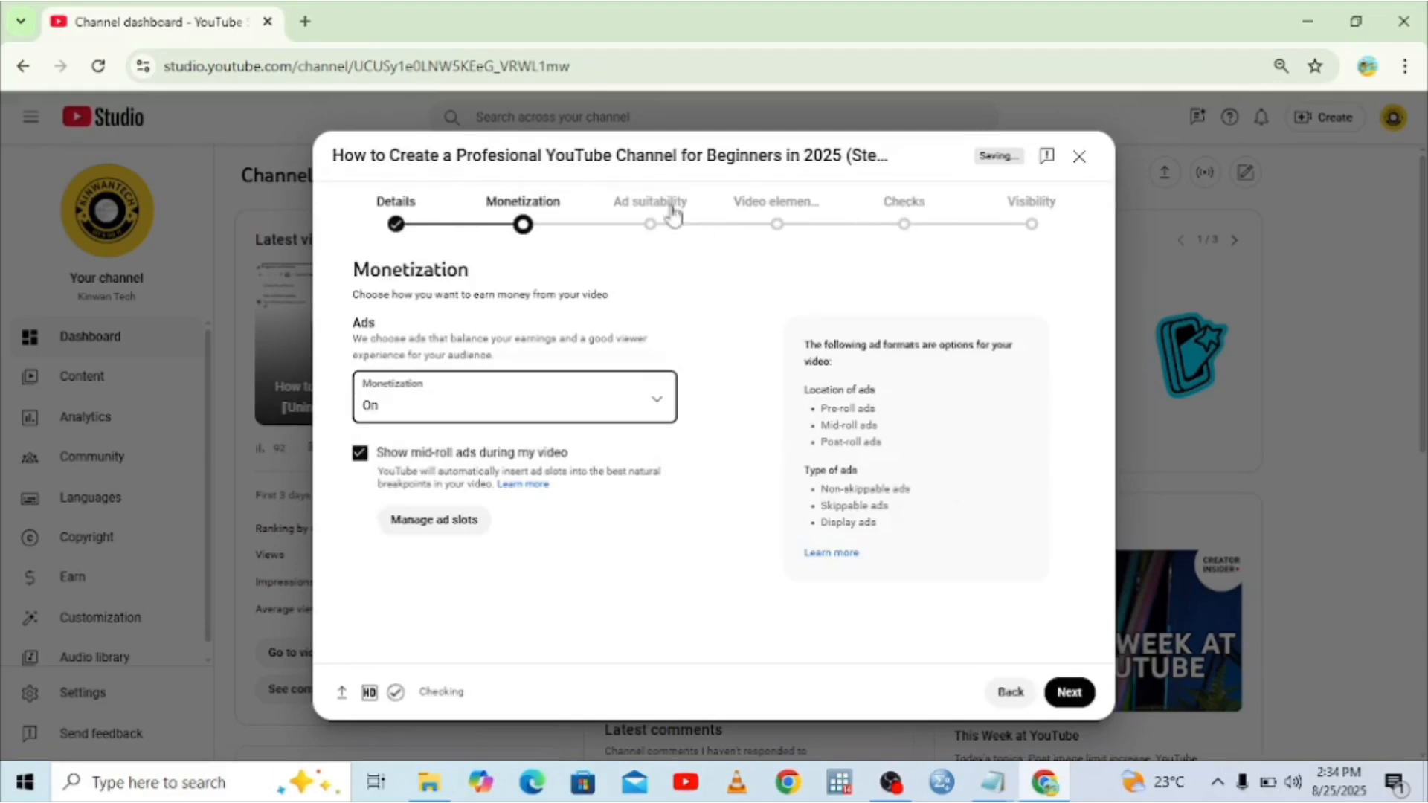
left_click(618, 222)
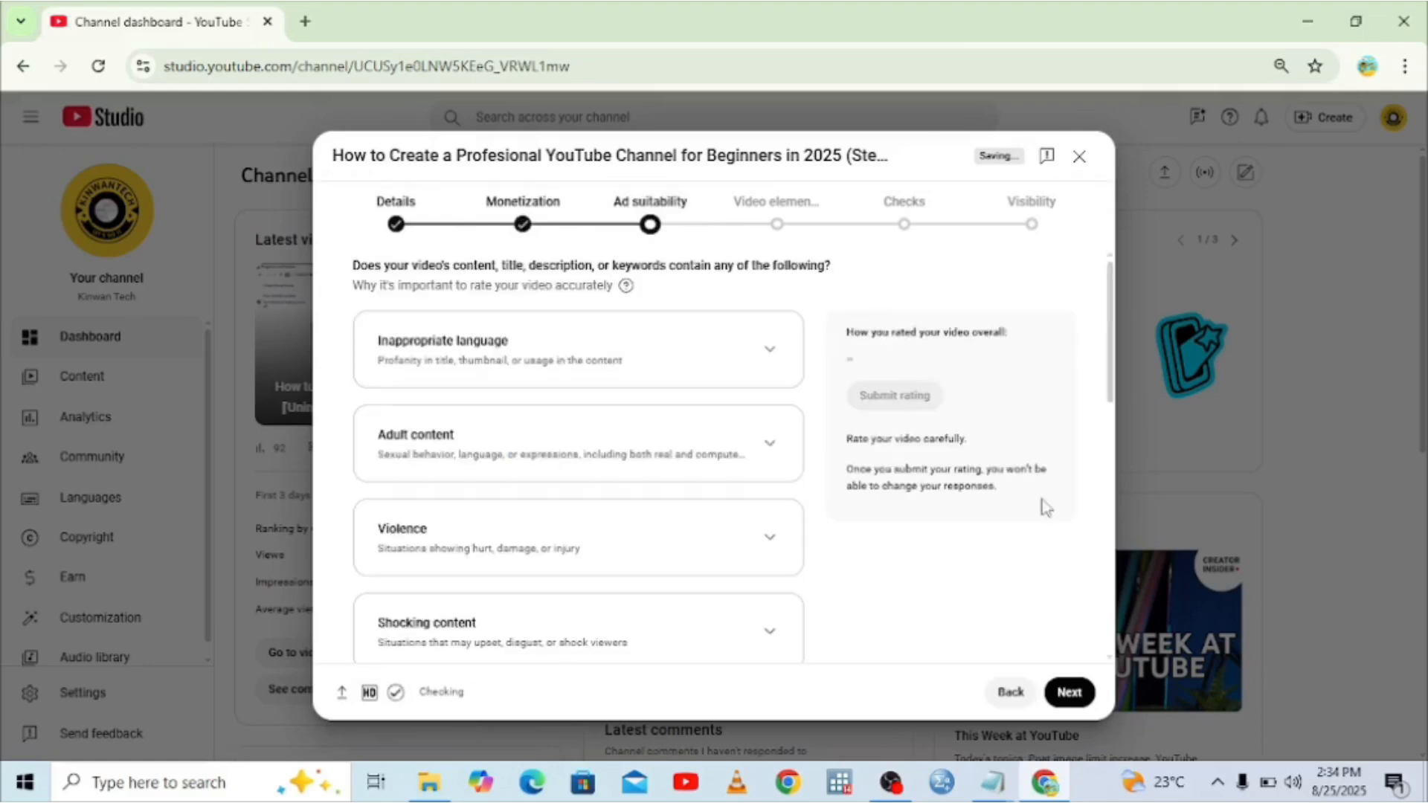
Answer 'None of the above' on the ad suitability questionnaire, submit the rating, and go to Video elements.
scroll(1109, 617, "down", 1)
scroll(1108, 618, "down", 8)
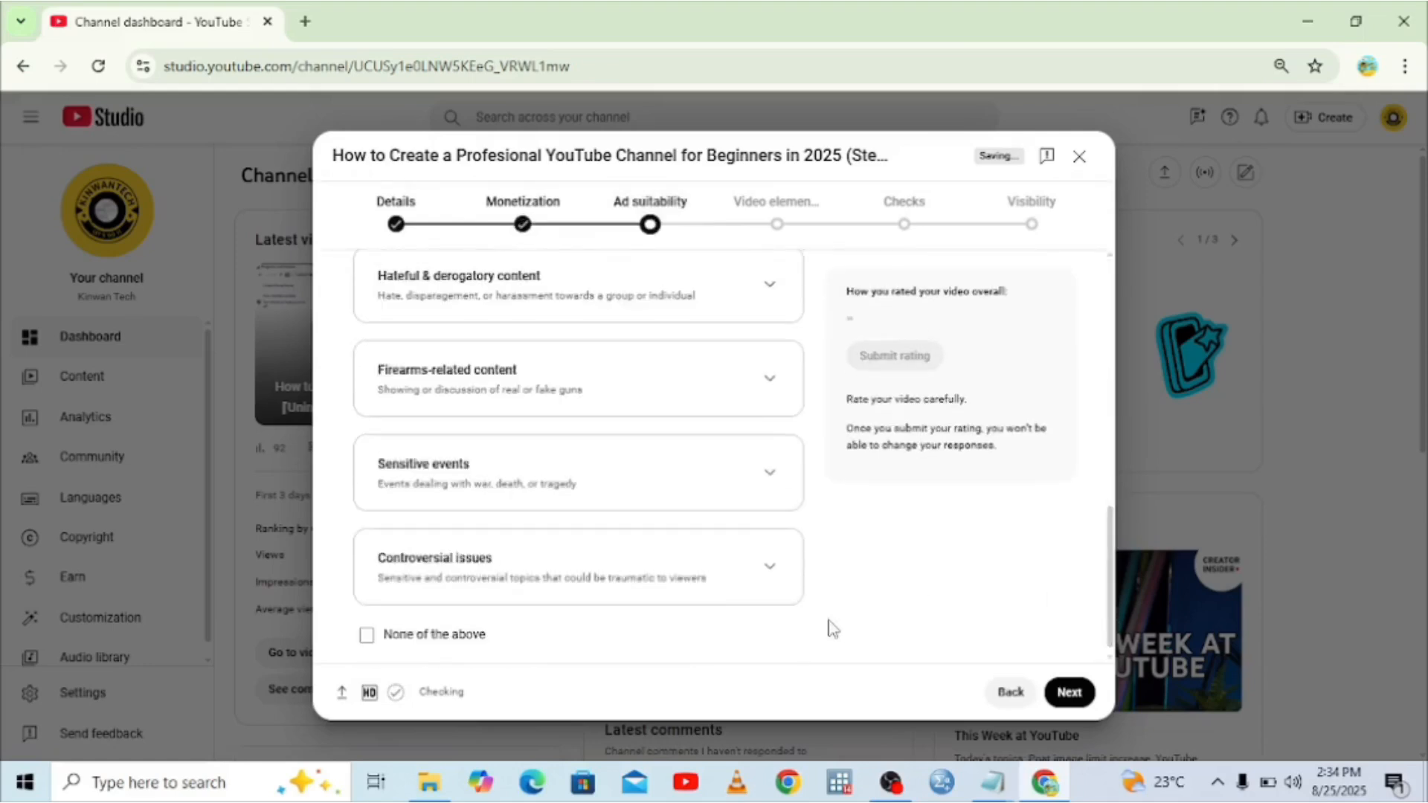
left_click(366, 637)
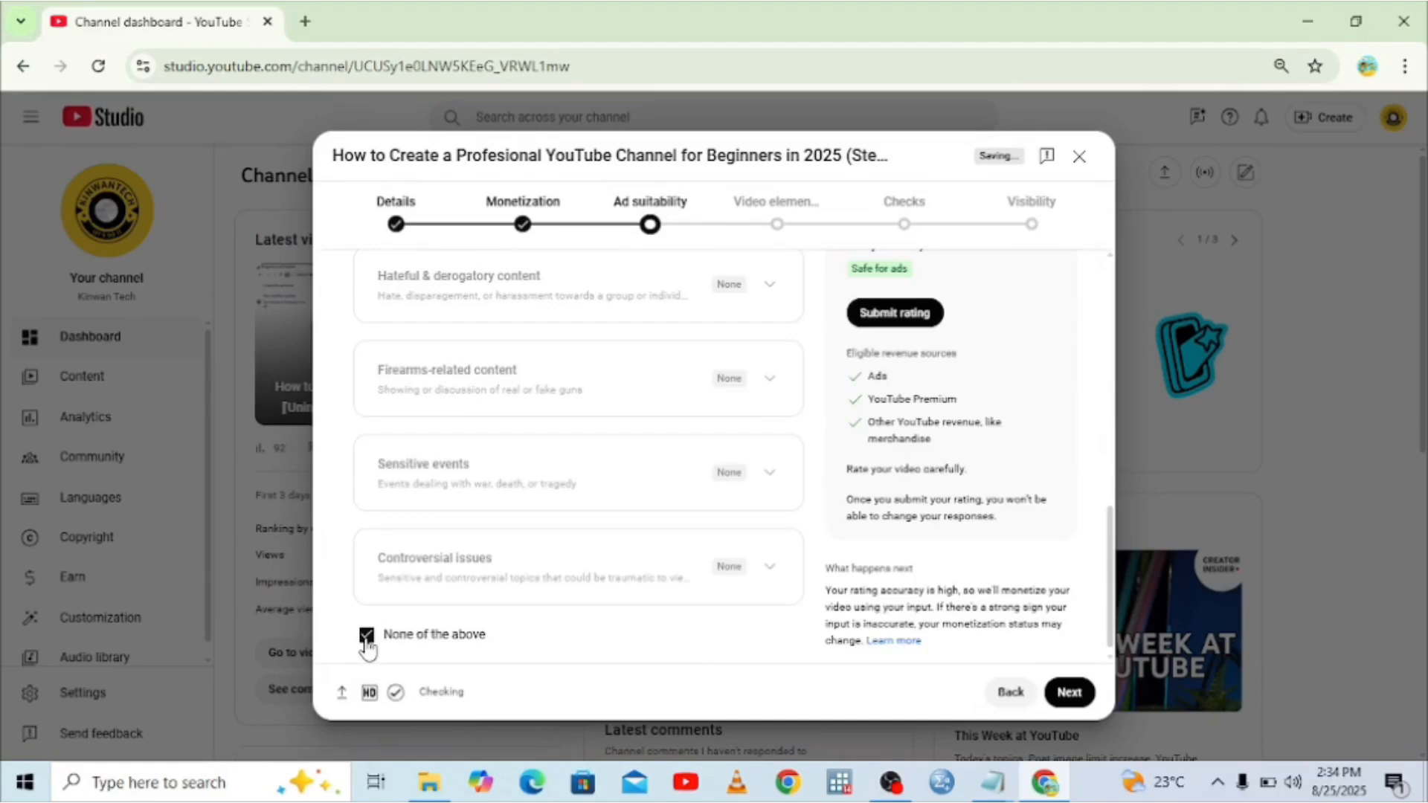
left_click(909, 314)
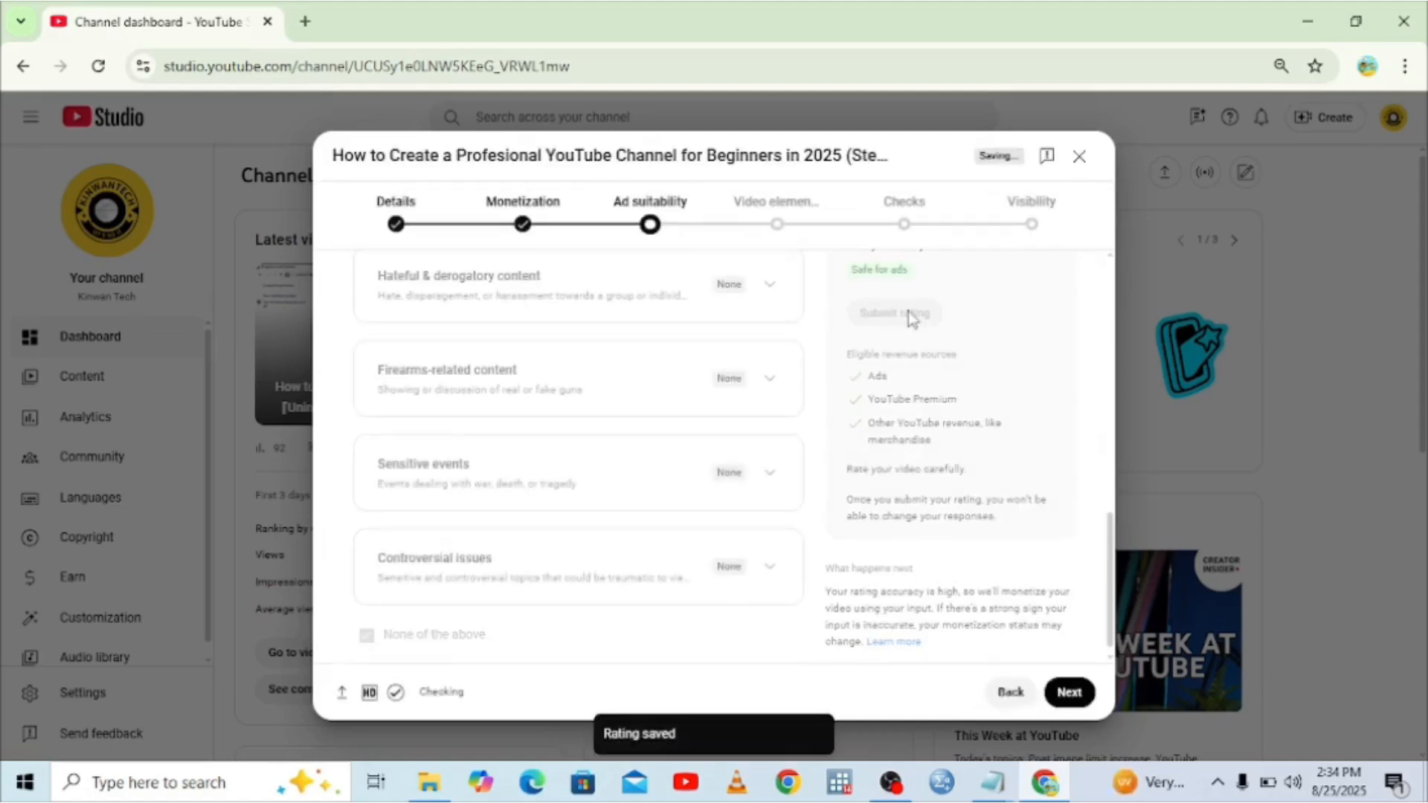
left_click(778, 219)
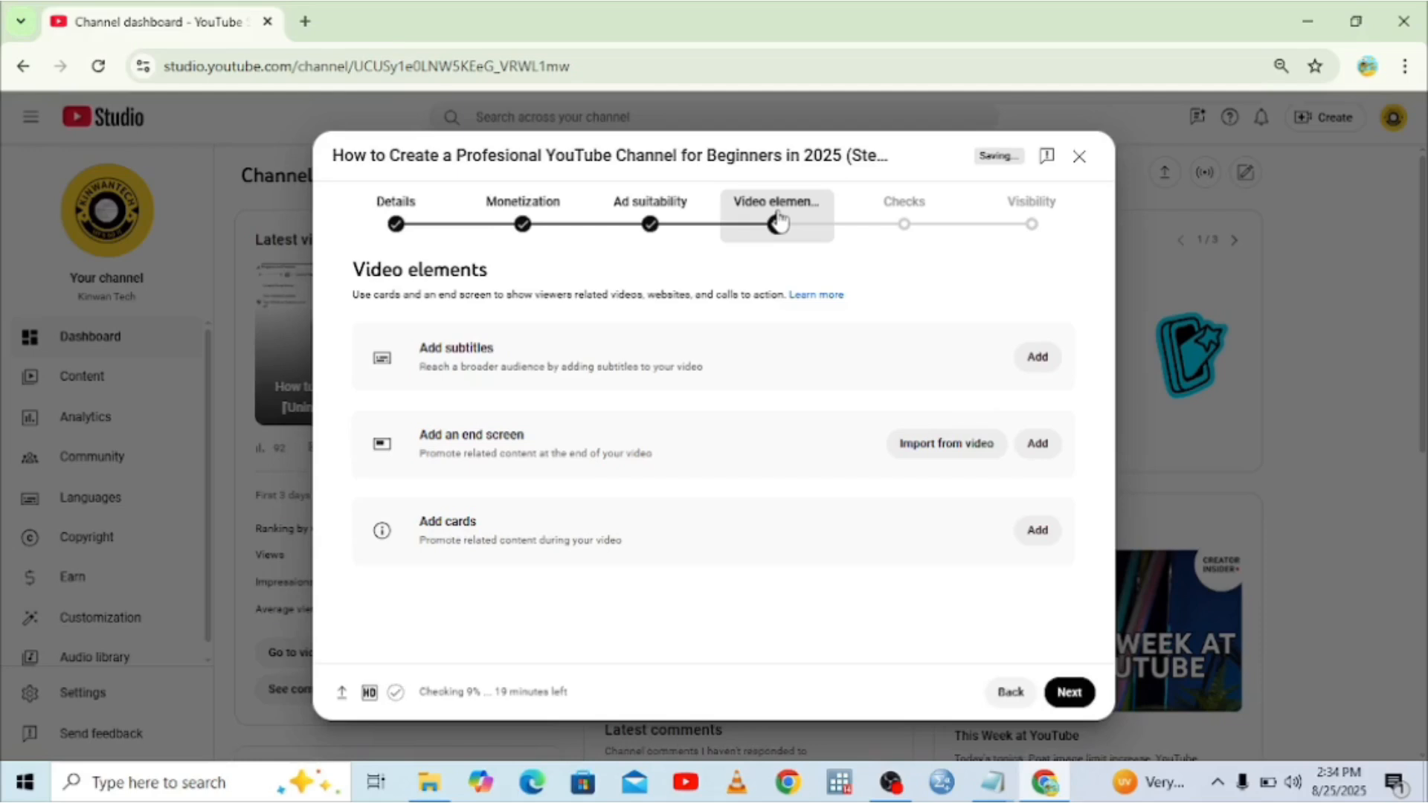
Add a '1 video, 1 subscribe' end screen, save it, and move on to Checks.
left_click(1041, 358)
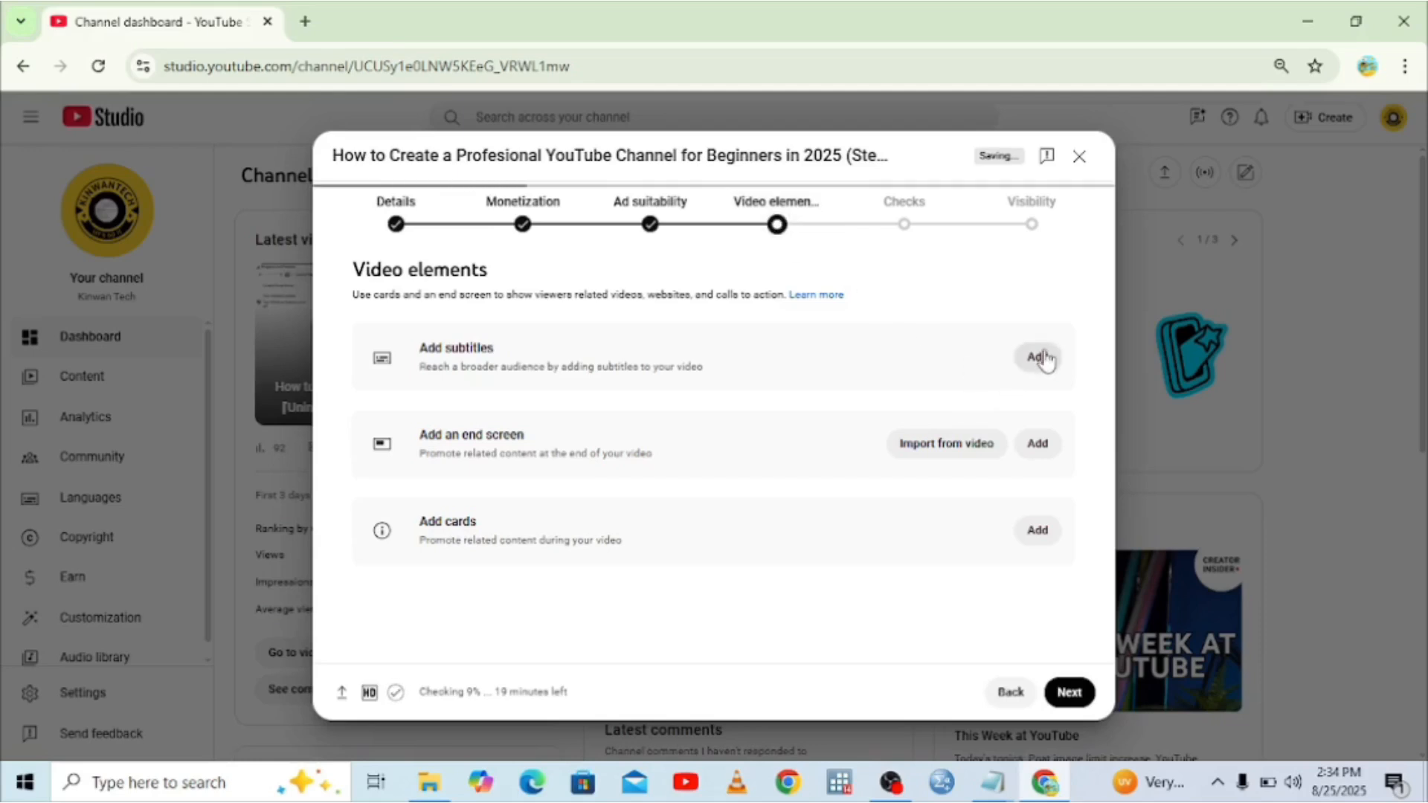
left_click(1055, 446)
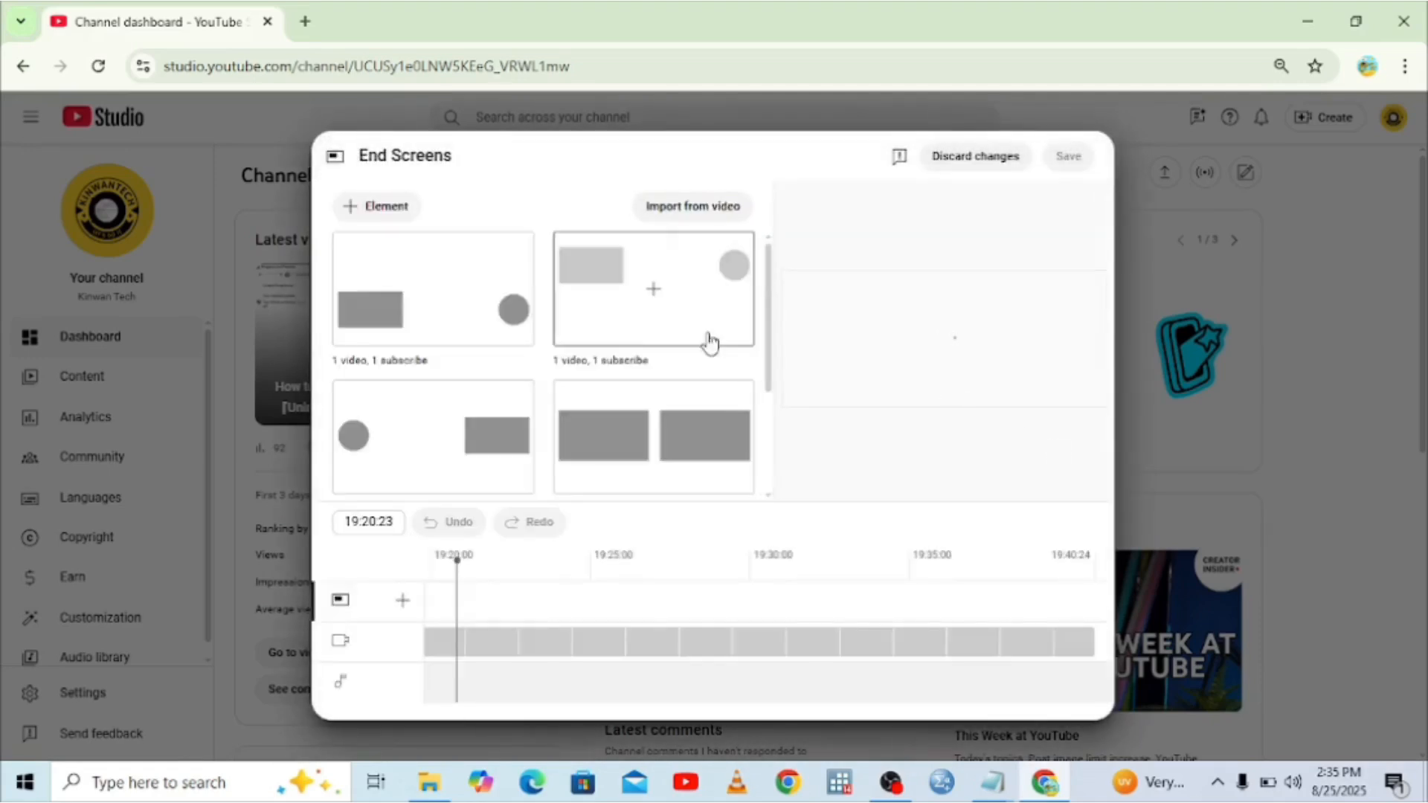
left_click(459, 329)
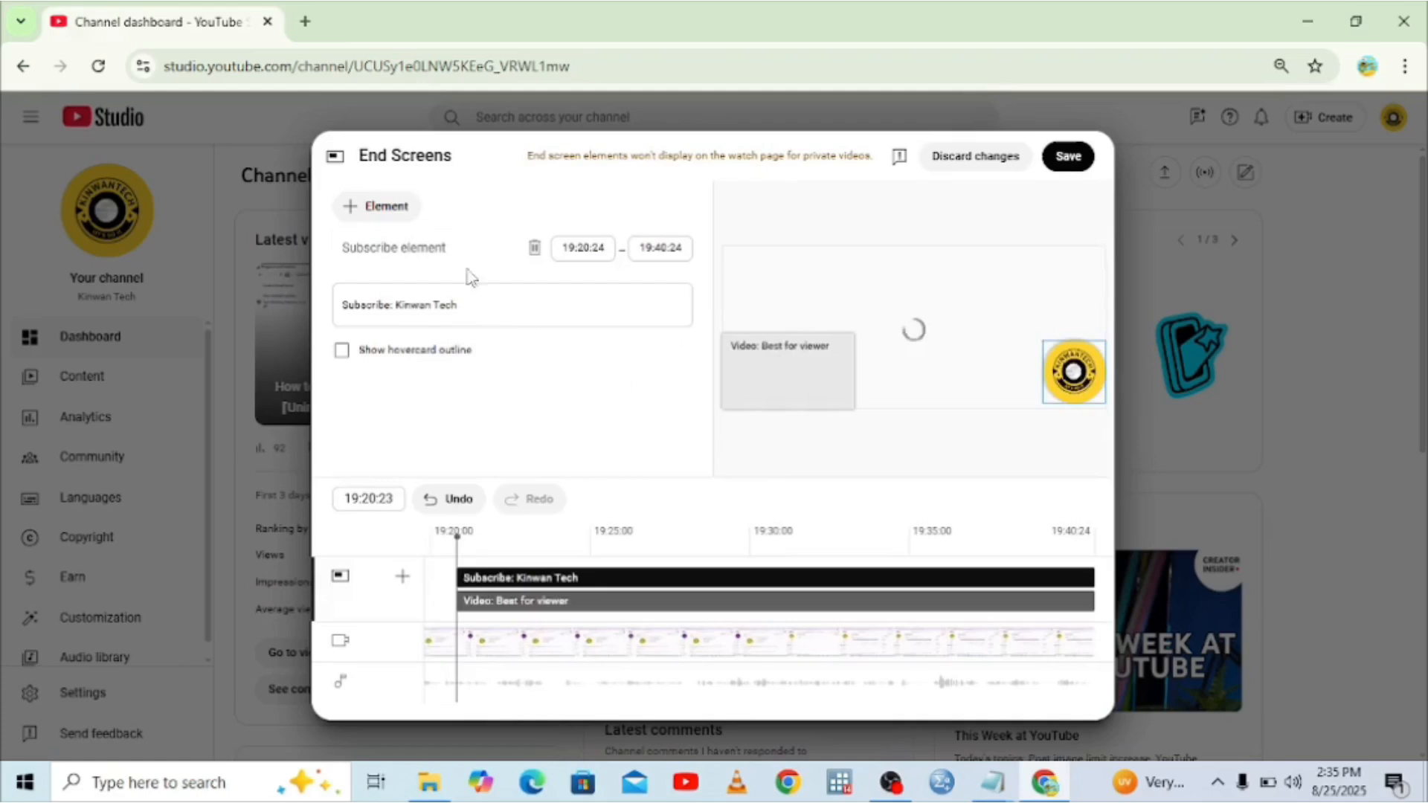
left_click(967, 156)
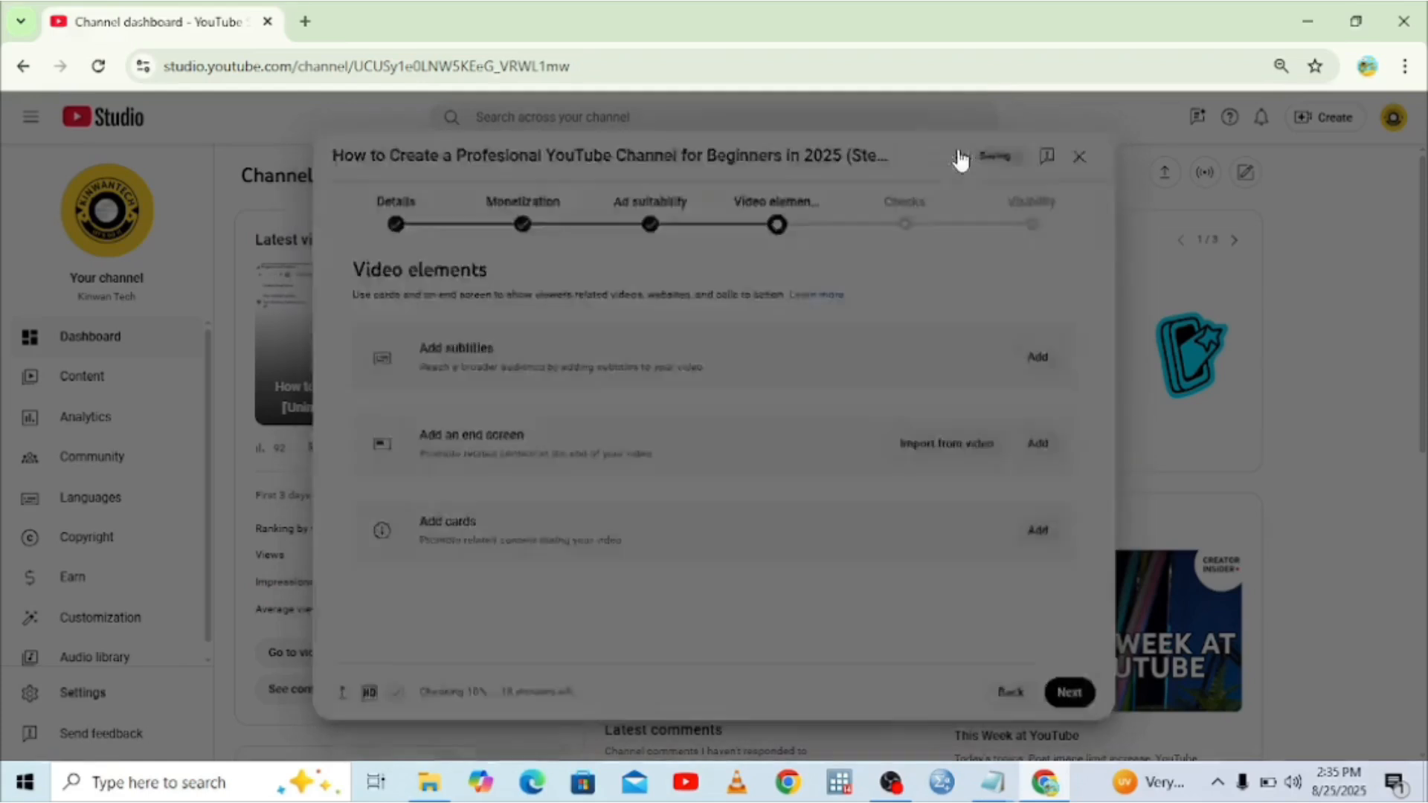
left_click(909, 226)
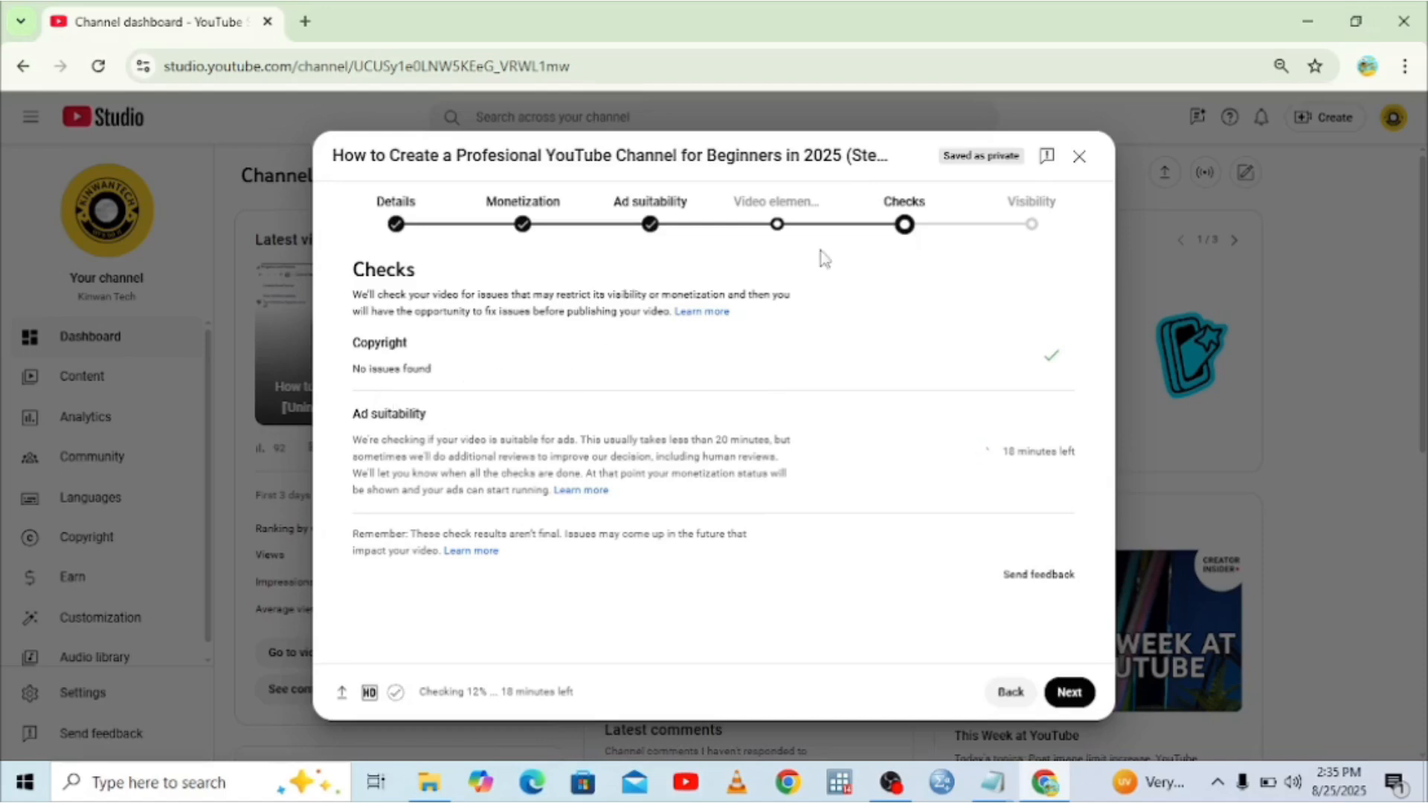
On the Visibility step, make the video Public and scroll down to the Schedule section.
left_click(1044, 235)
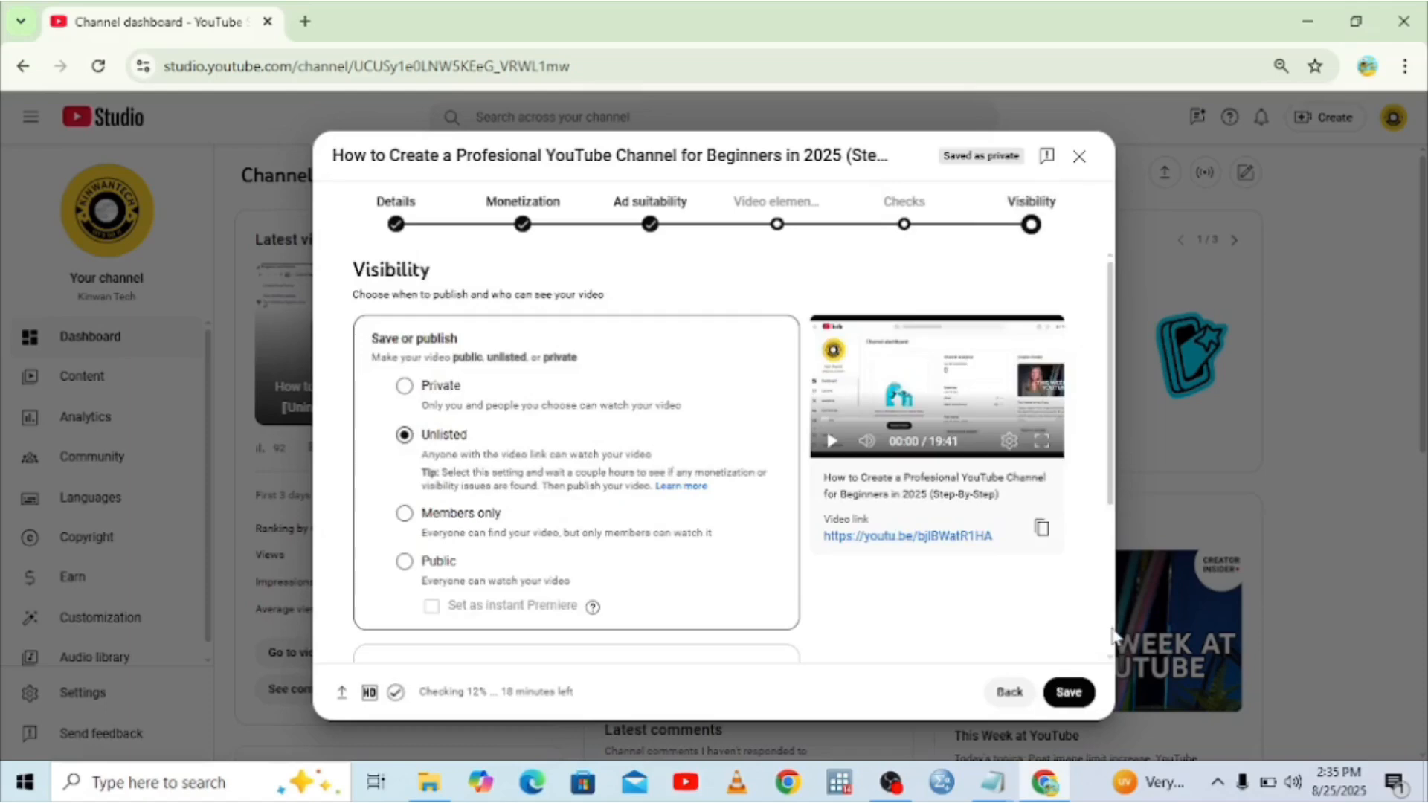
left_click(404, 562)
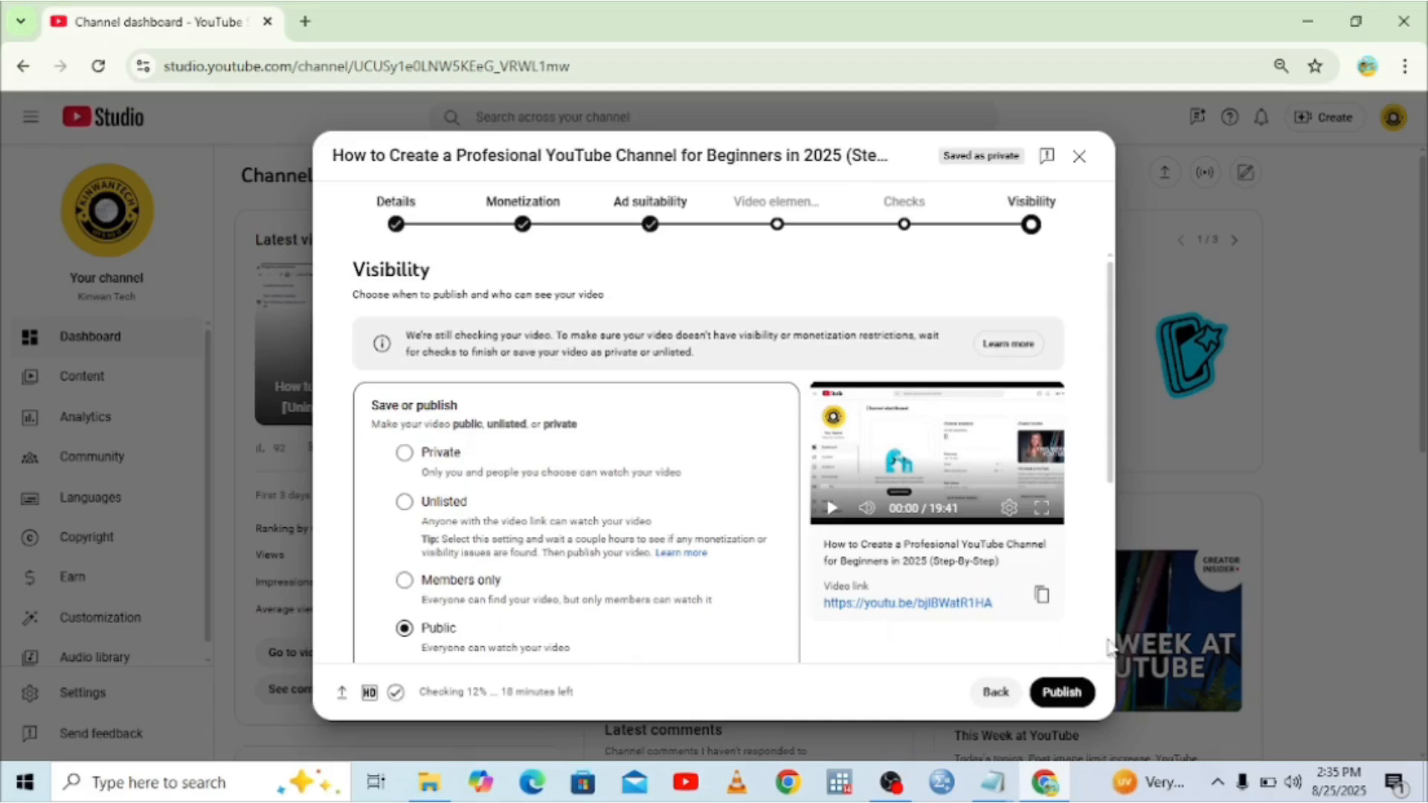
scroll(1108, 659, "down", 1)
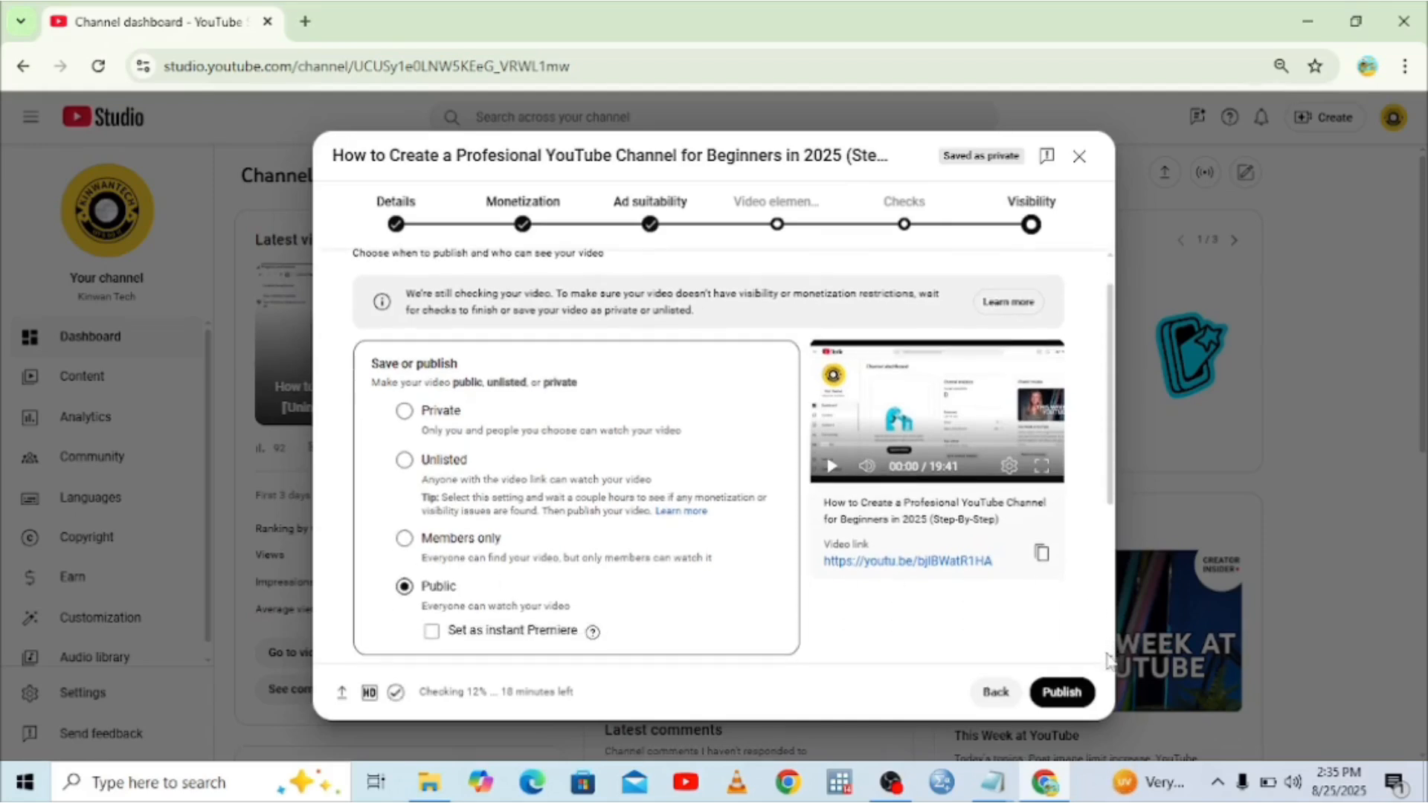
scroll(1108, 659, "down", 1)
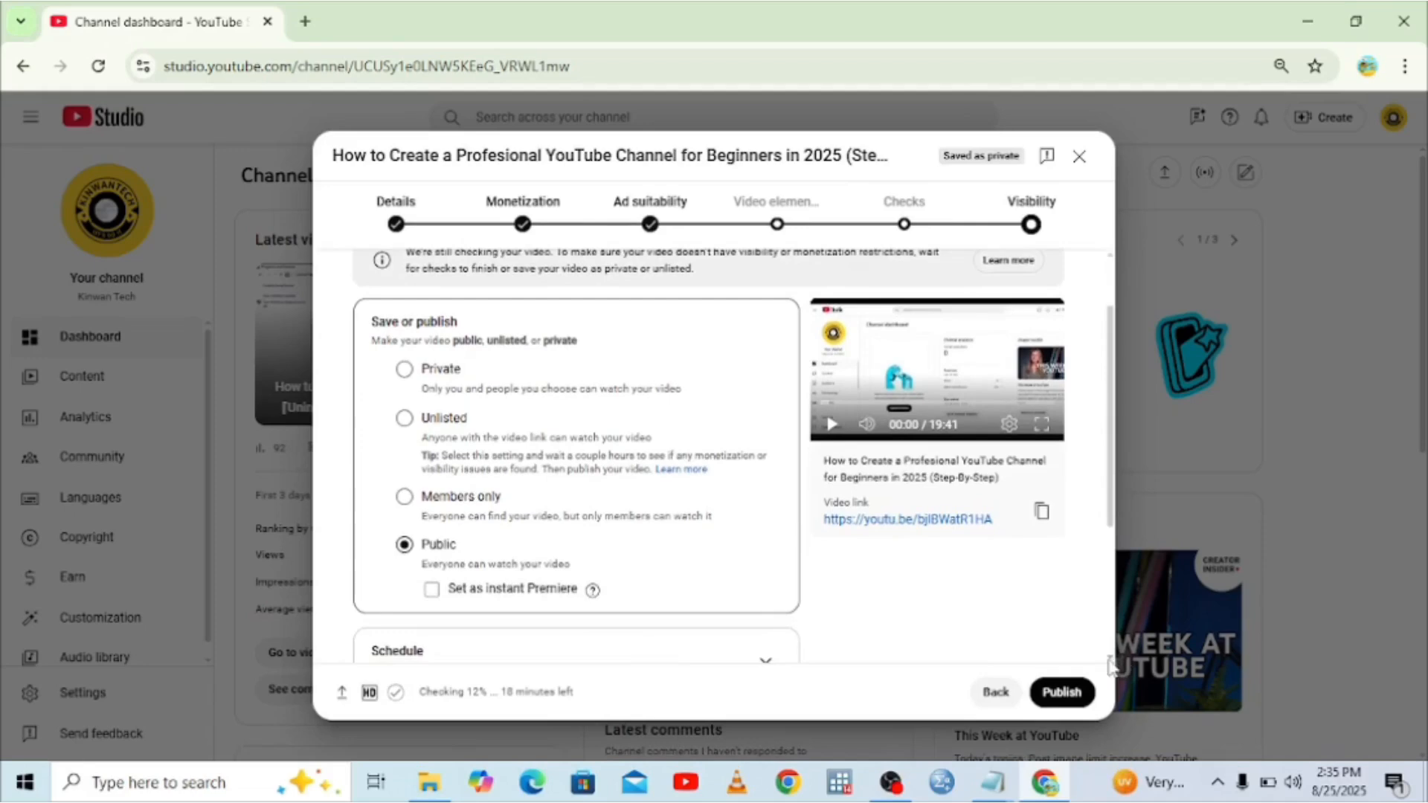
scroll(1109, 659, "down", 3)
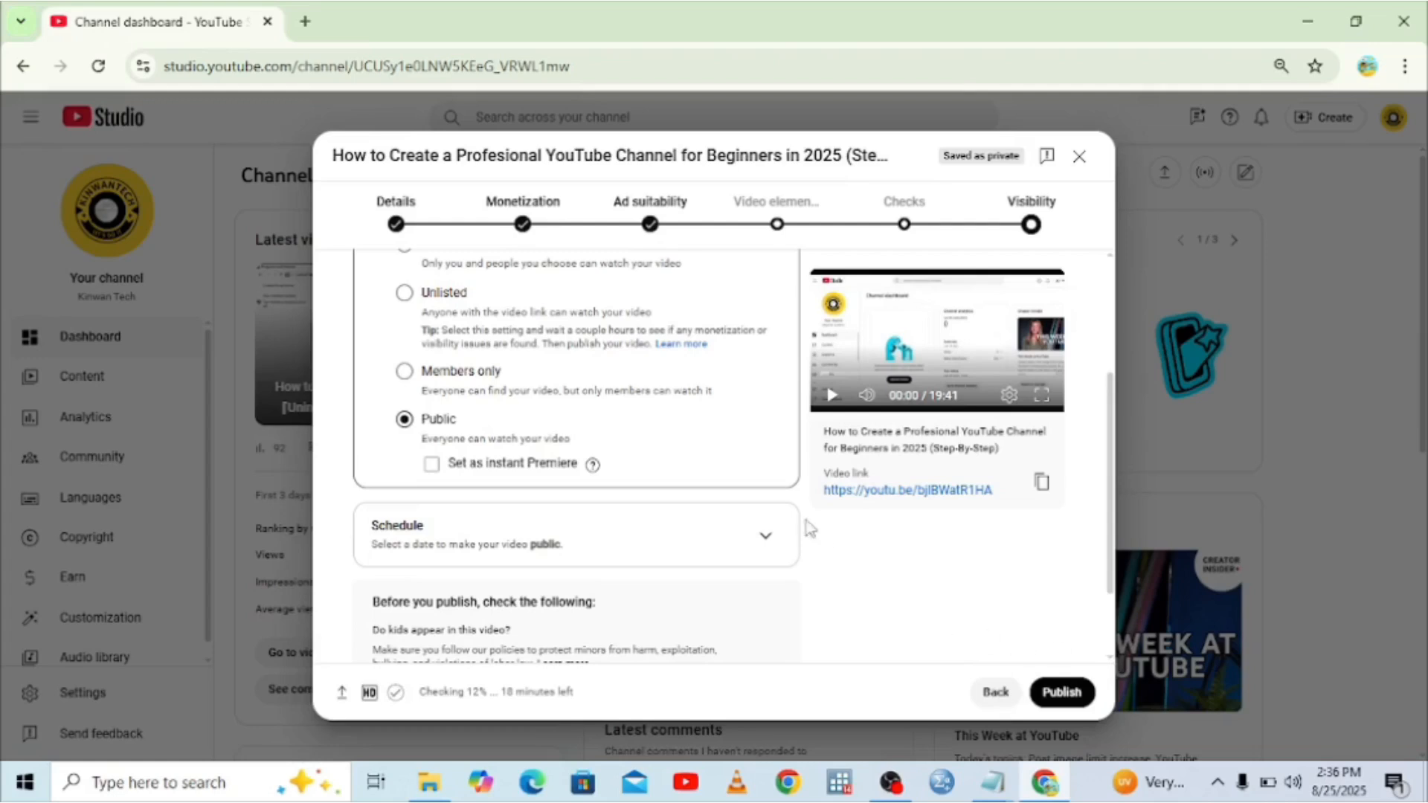
Expand the Schedule options and pick Aug 25, 2025 as the release date.
left_click(777, 537)
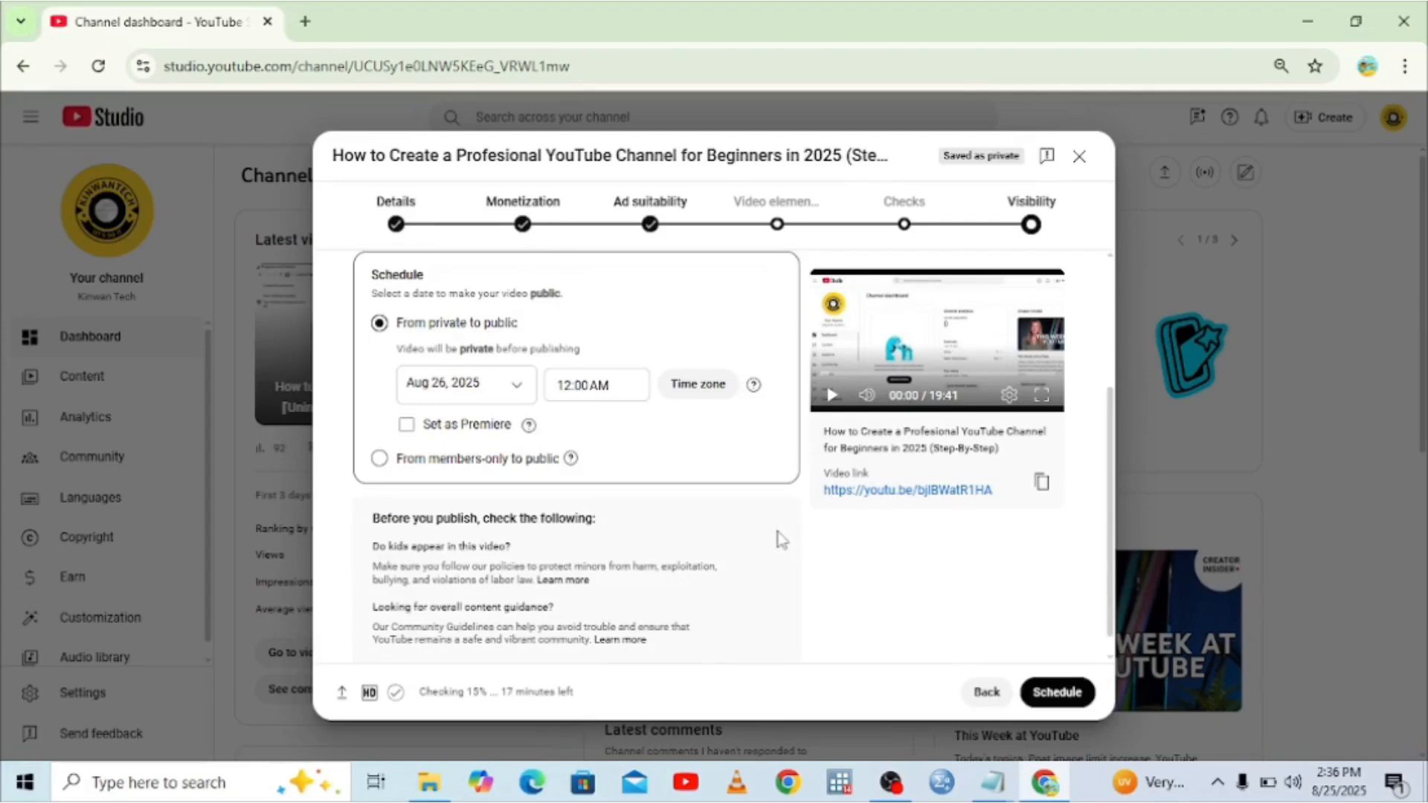
left_click(518, 385)
left_click(448, 569)
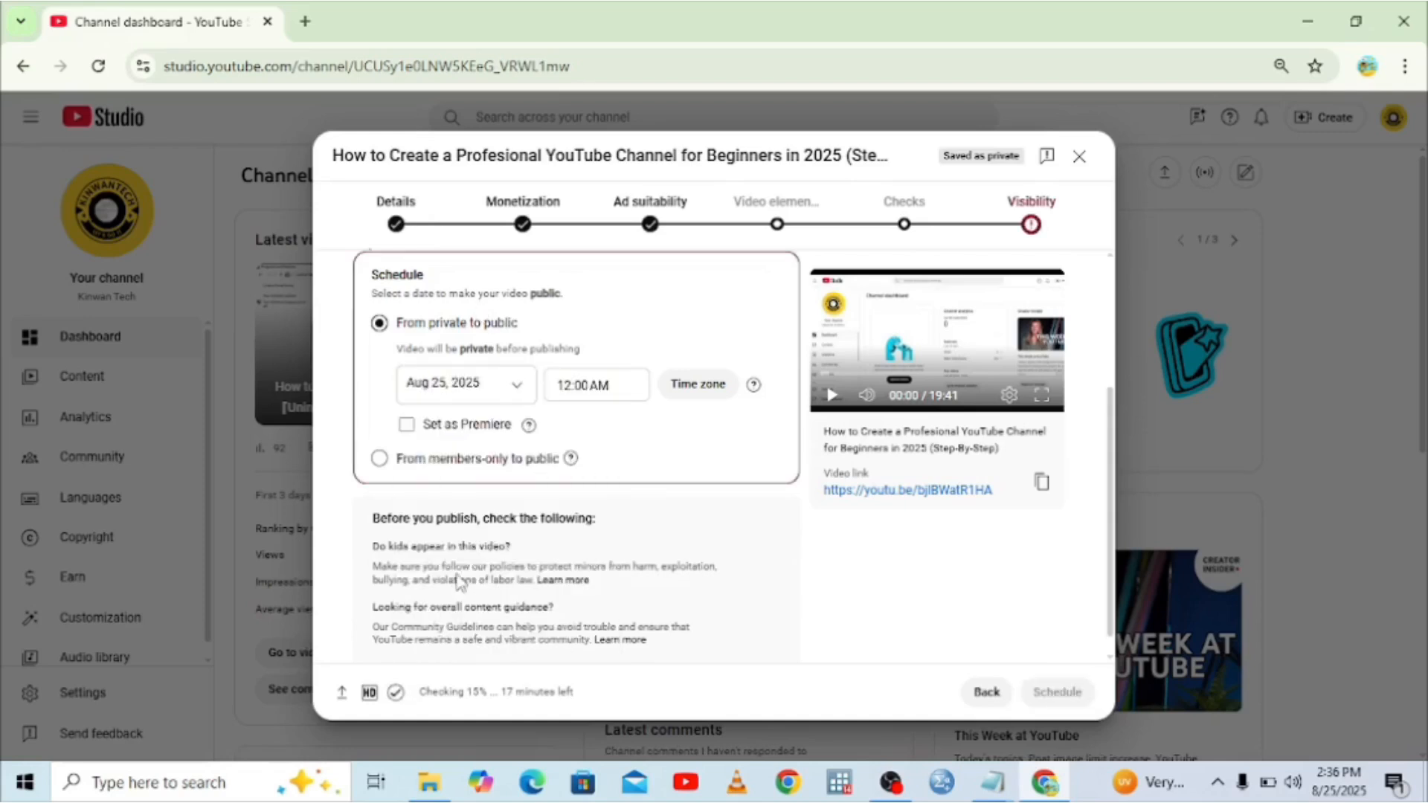
Set the scheduled release time to 7:15 PM.
left_click(621, 395)
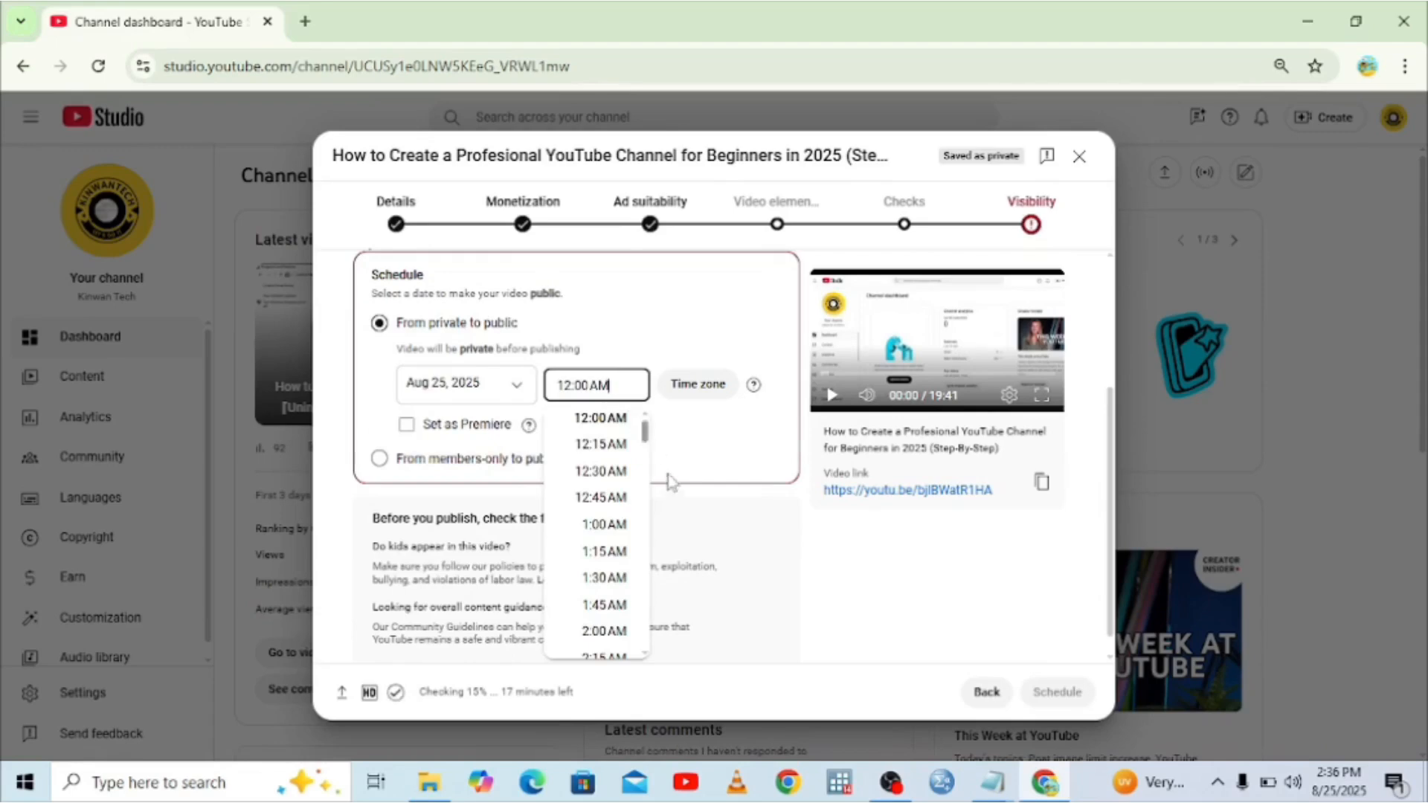
scroll(651, 554, "down", 1)
scroll(651, 554, "down", 10)
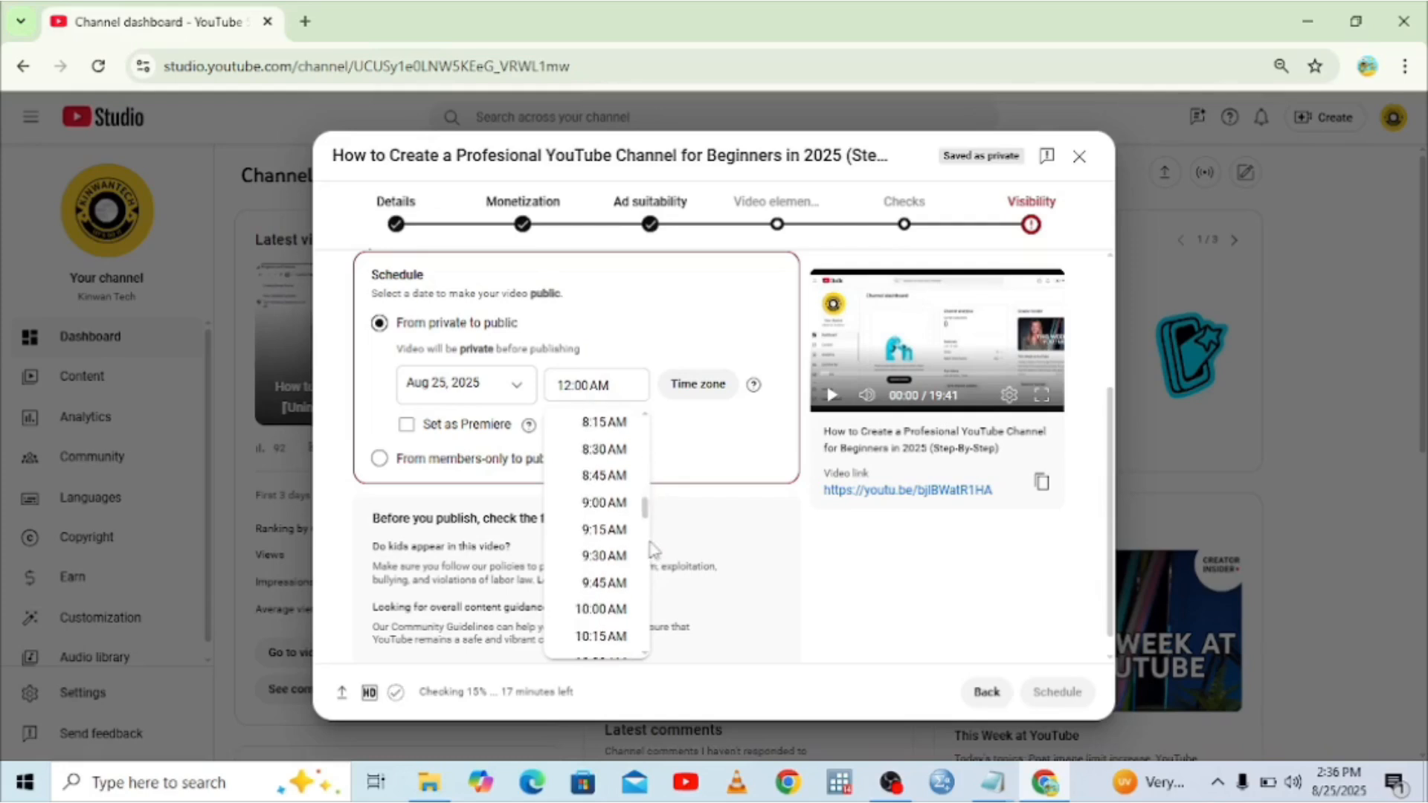
scroll(652, 609, "down", 3)
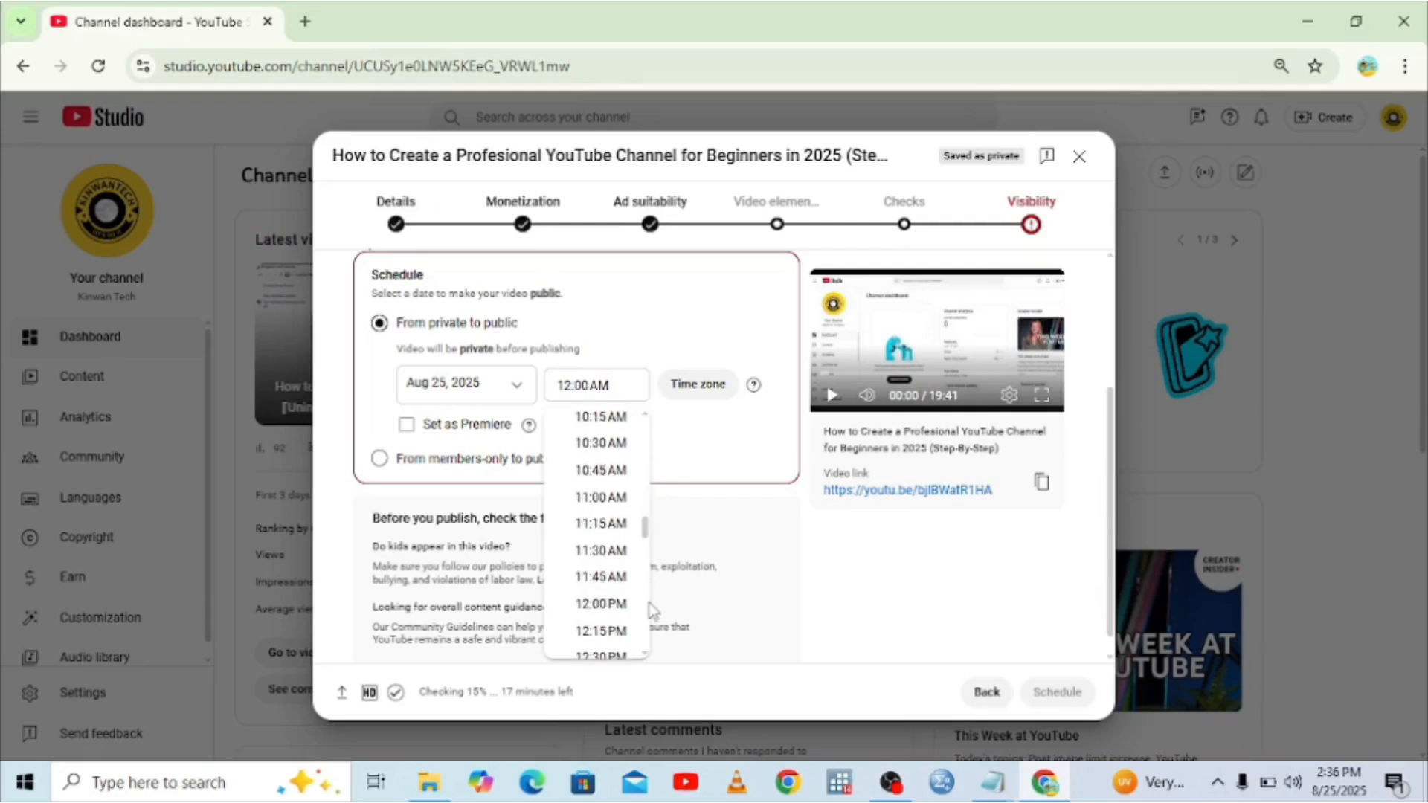
scroll(652, 608, "down", 5)
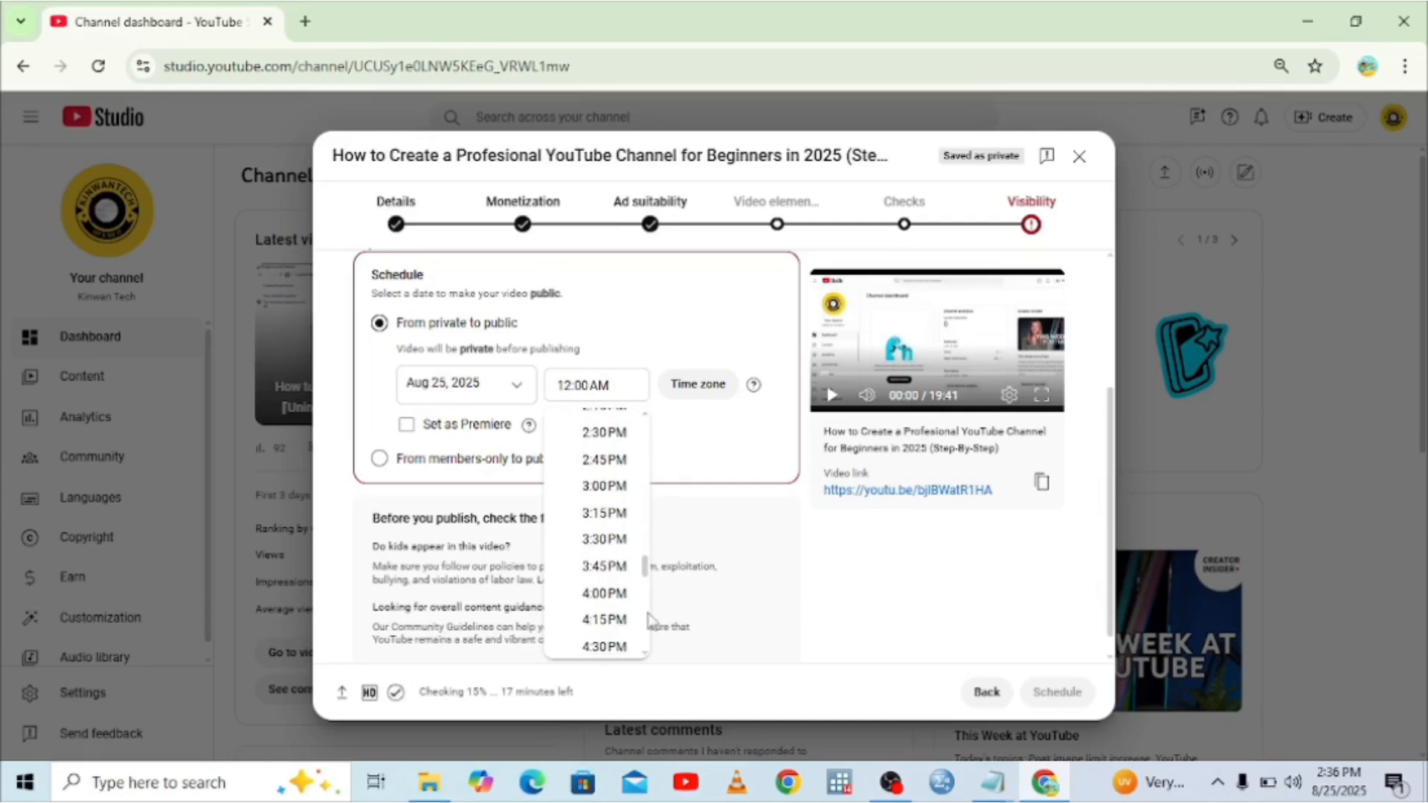
scroll(652, 618, "down", 3)
scroll(652, 627, "down", 3)
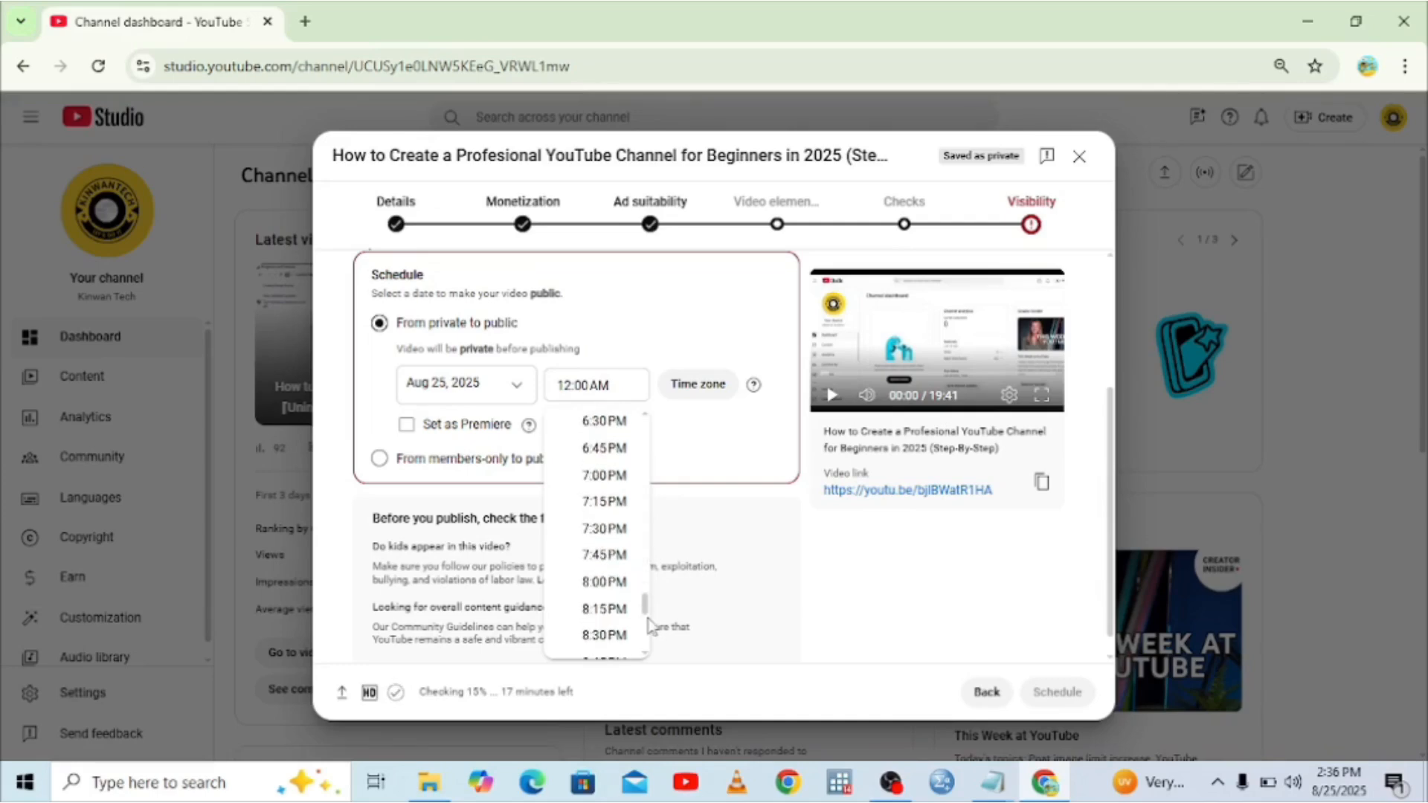
left_click(603, 502)
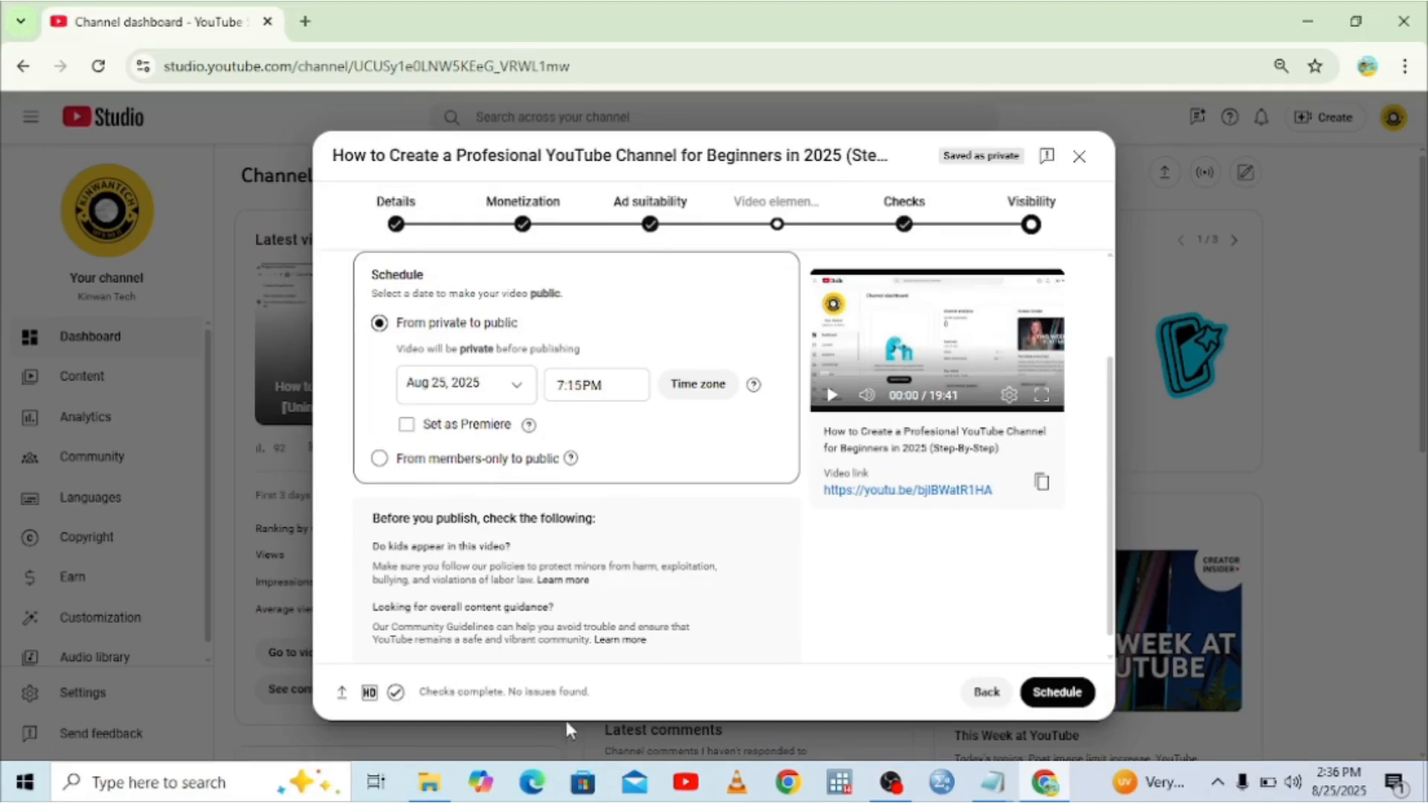
Confirm the Aug 25, 2025 7:15 PM schedule, close the confirmation, and bring OBS forward.
left_click(1057, 695)
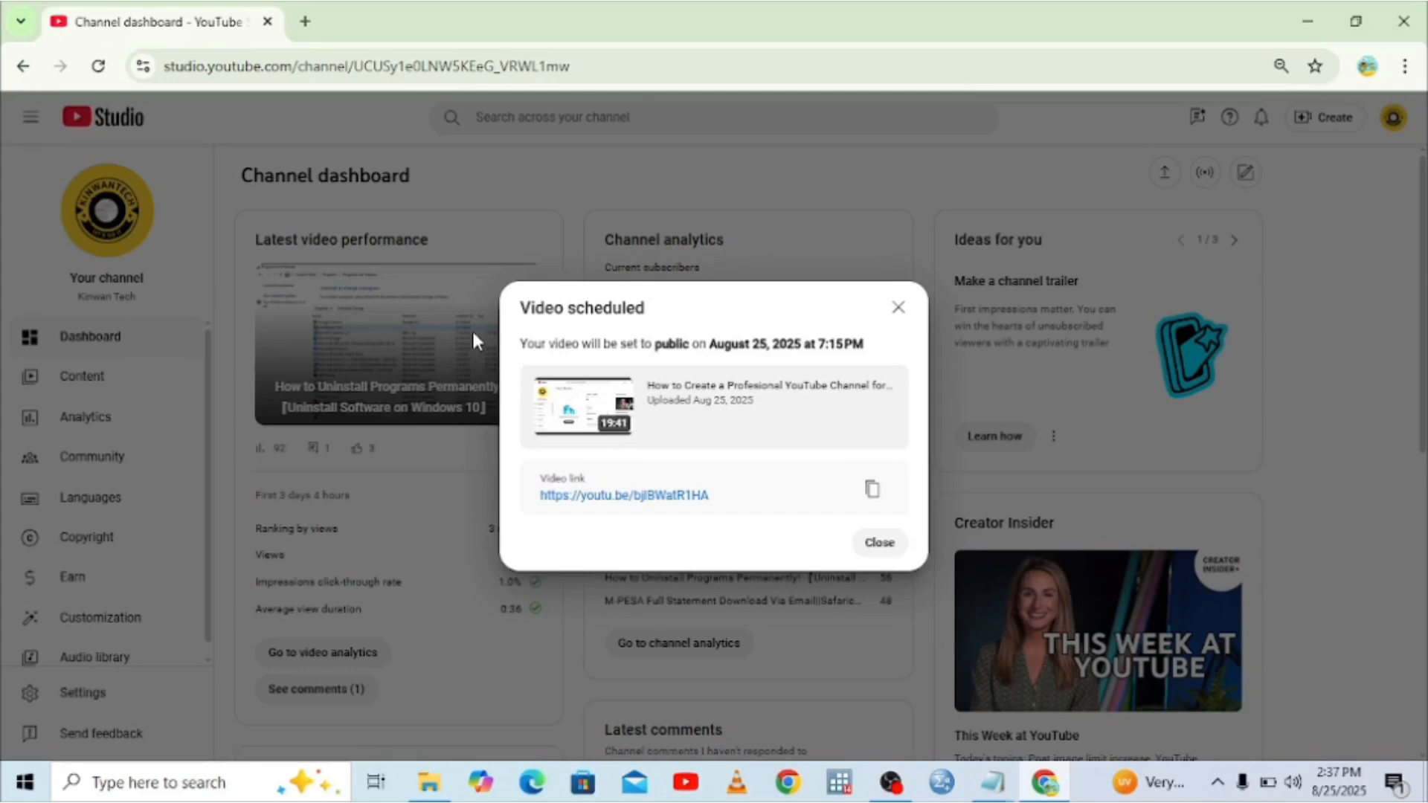
left_click(898, 308)
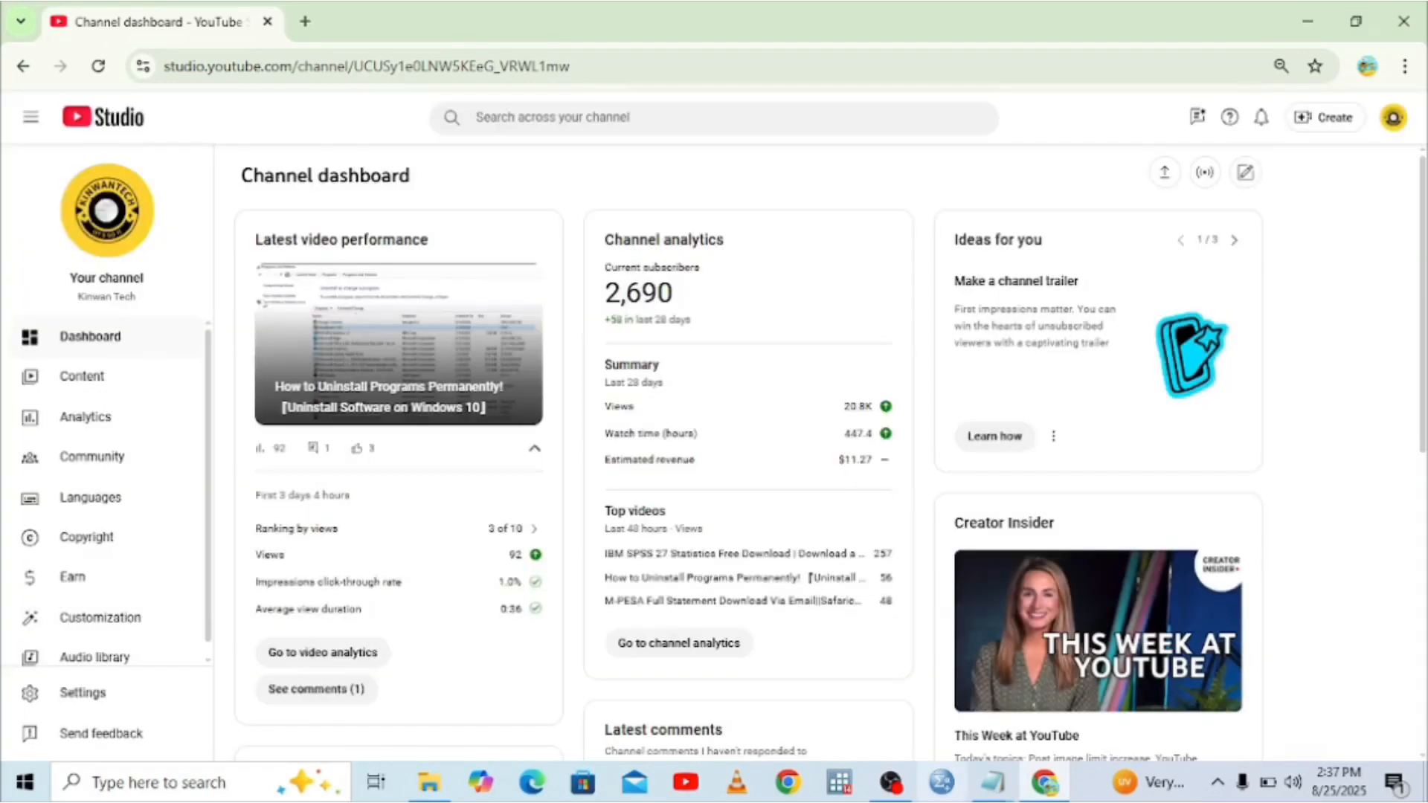
left_click(895, 786)
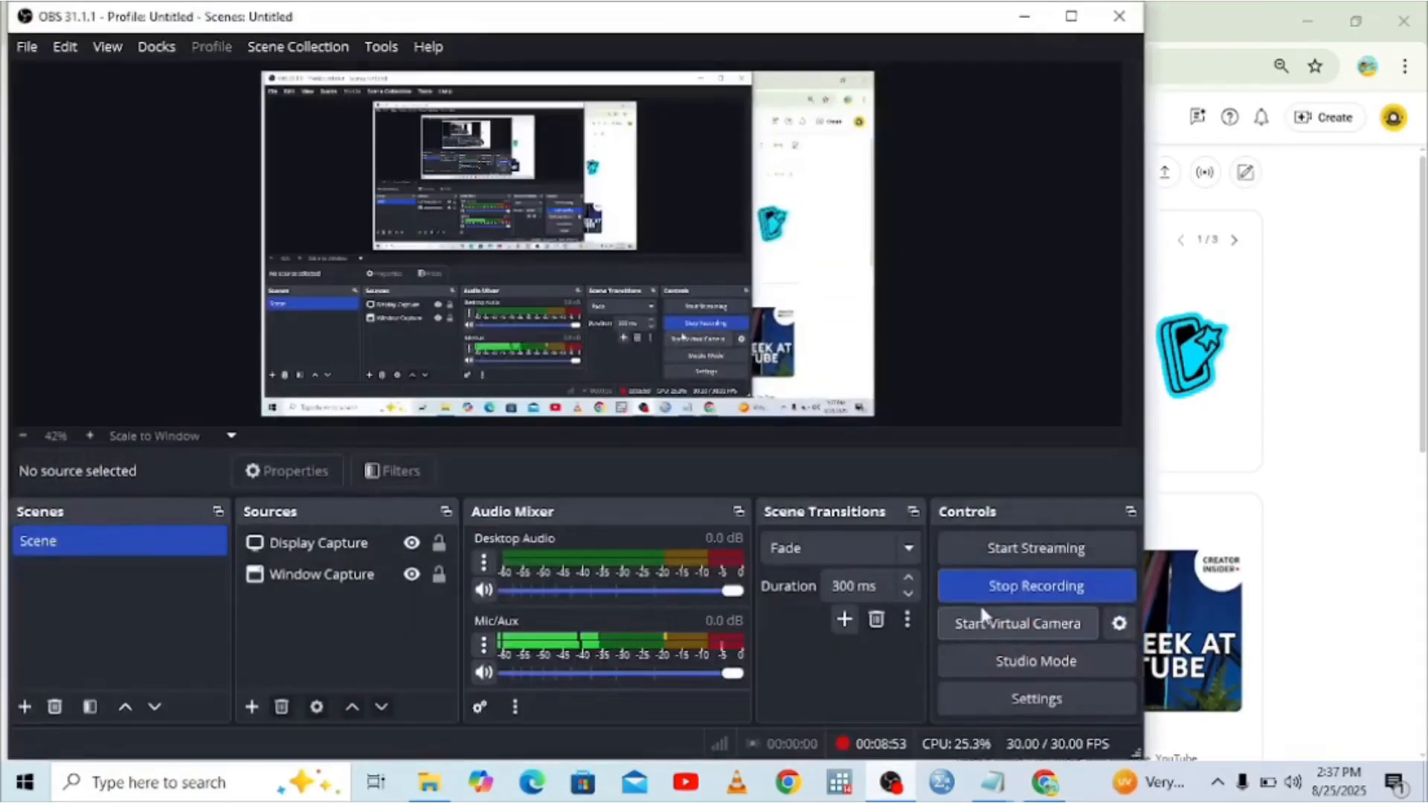